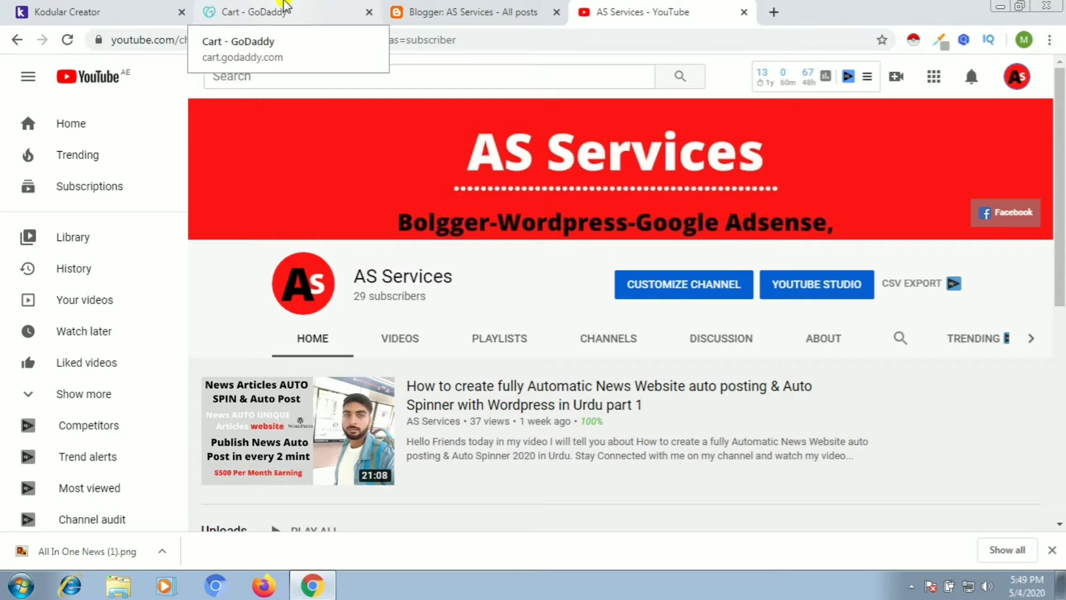
Switch to the GoDaddy cart and try to complete the purchase of the bloggingtips.me domain for 1 year.
{"action": "left_click", "coordinate": [283, 5]}
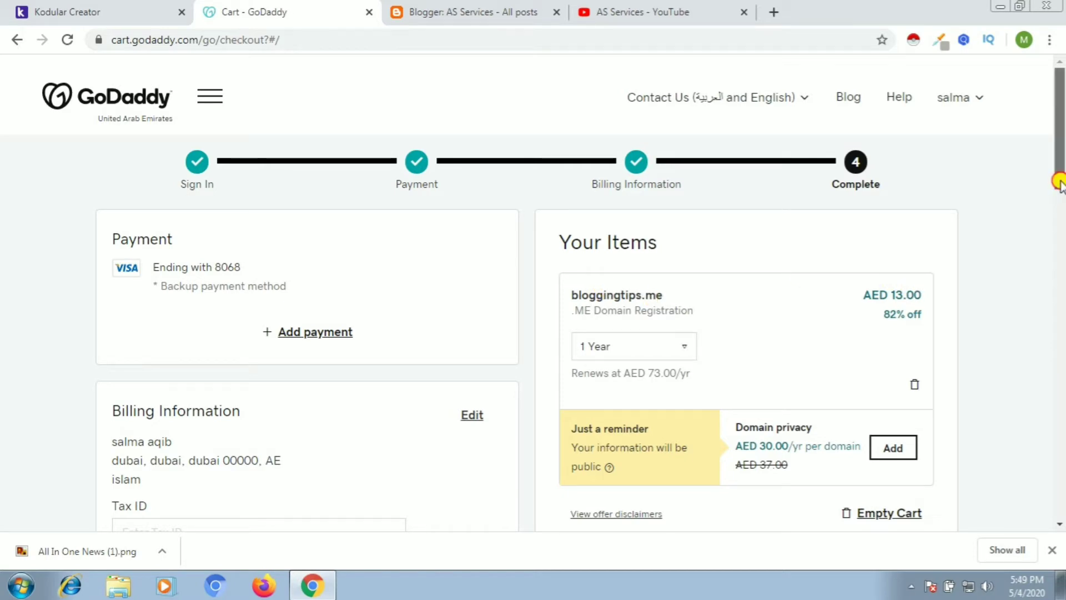
{"action": "left_click_drag", "start_coordinate": [1060, 184], "coordinate": [1060, 272]}
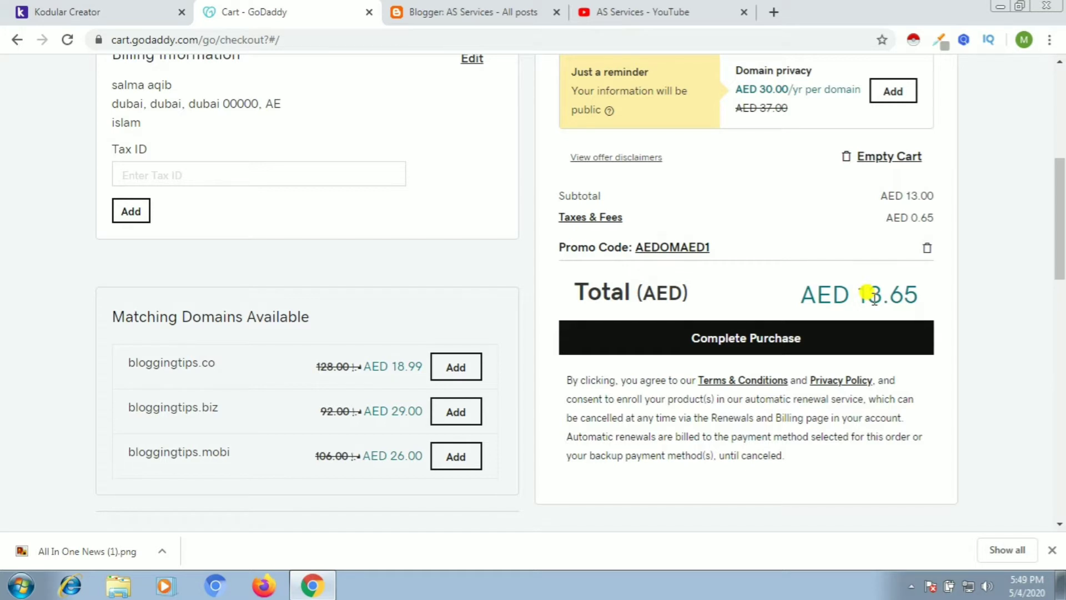
{"action": "left_click", "coordinate": [756, 335]}
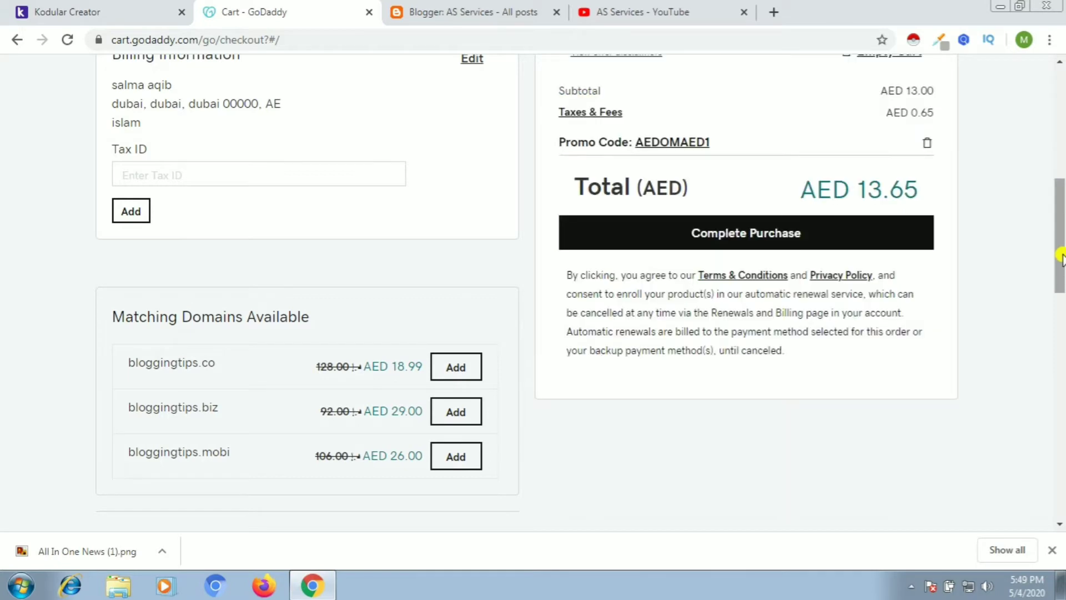
Add a new payment card to the order and decline saving it to the Google Account.
{"action": "scroll", "coordinate": [1061, 140], "scroll_direction": "down", "scroll_amount": 2}
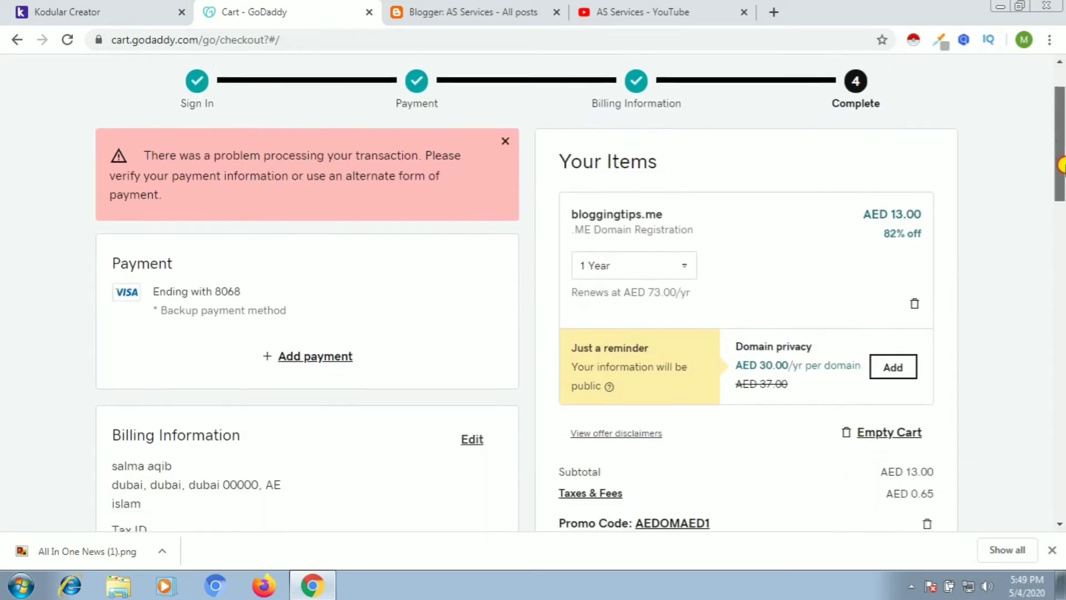
{"action": "left_click", "coordinate": [309, 315]}
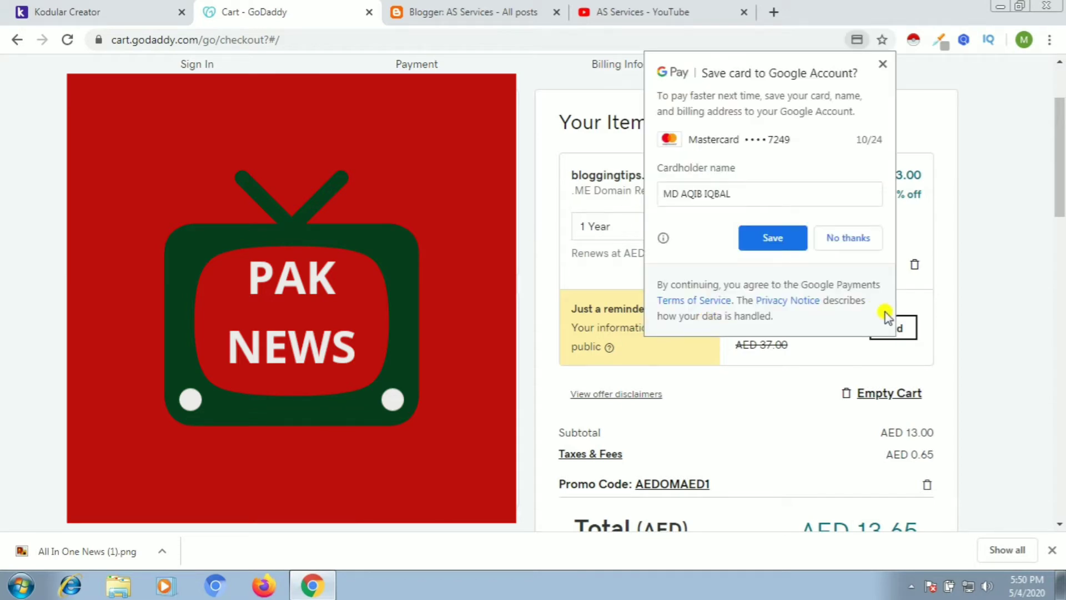
{"action": "left_click", "coordinate": [869, 241]}
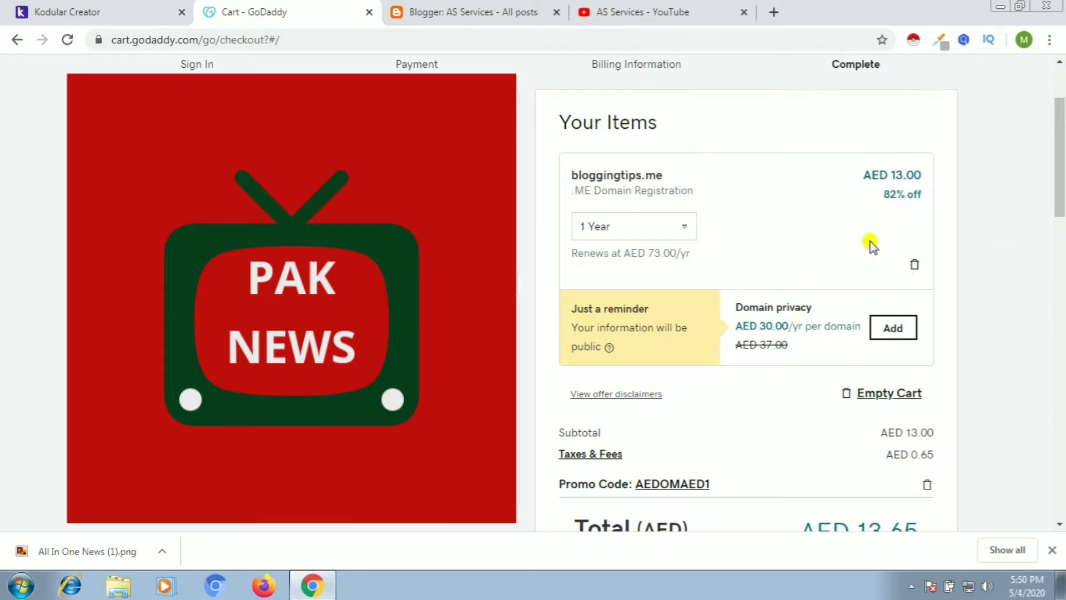
Complete the purchase of the bloggingtips.me domain and dismiss the order notification.
{"action": "left_click_drag", "start_coordinate": [1059, 194], "coordinate": [1059, 243]}
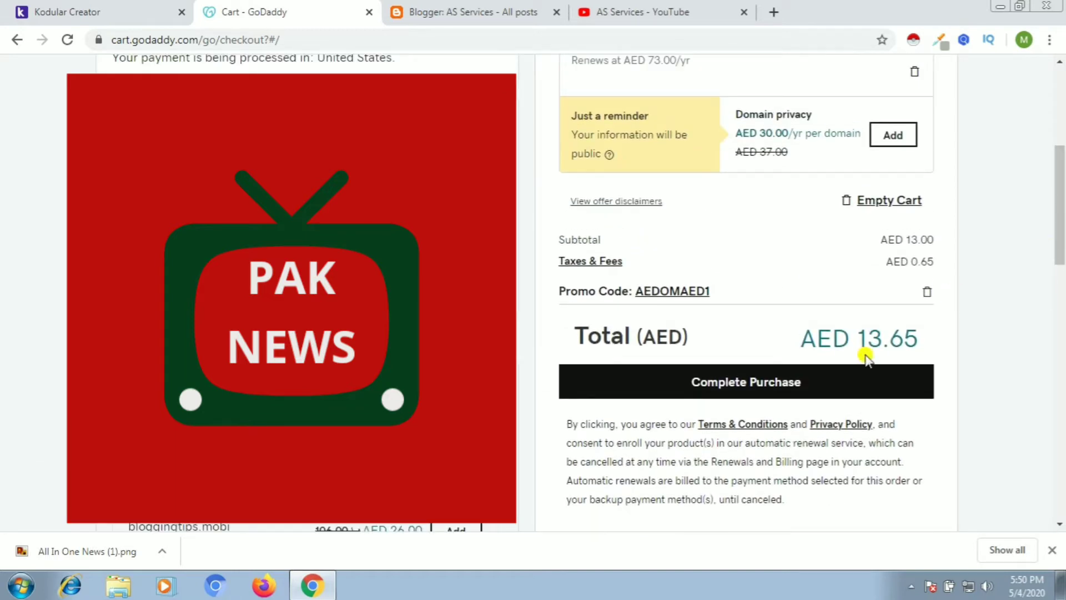
{"action": "left_click", "coordinate": [783, 381]}
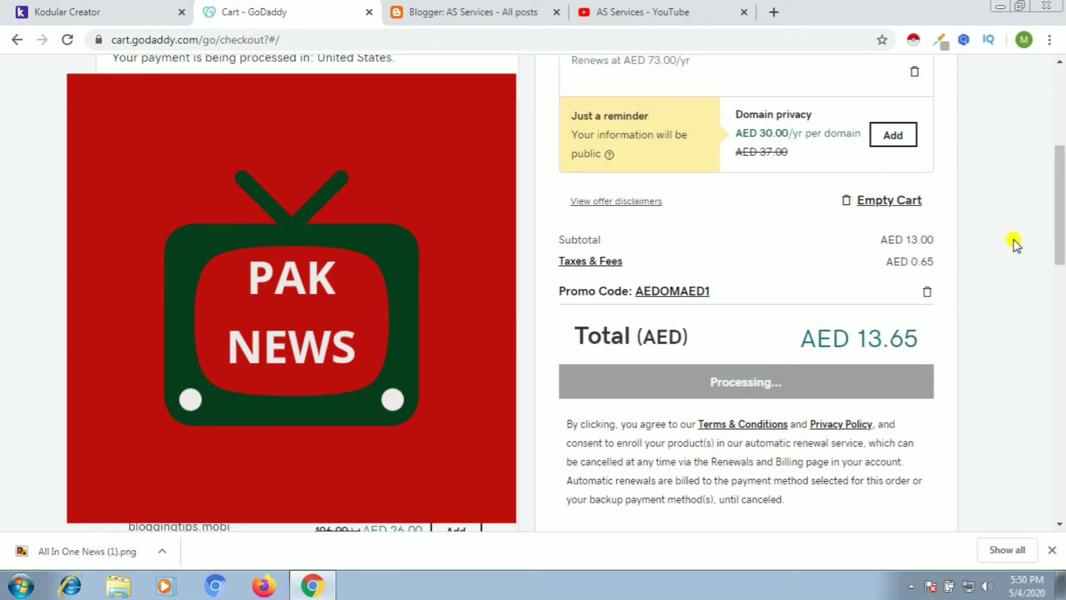
{"action": "left_click_drag", "start_coordinate": [1060, 225], "coordinate": [1061, 160]}
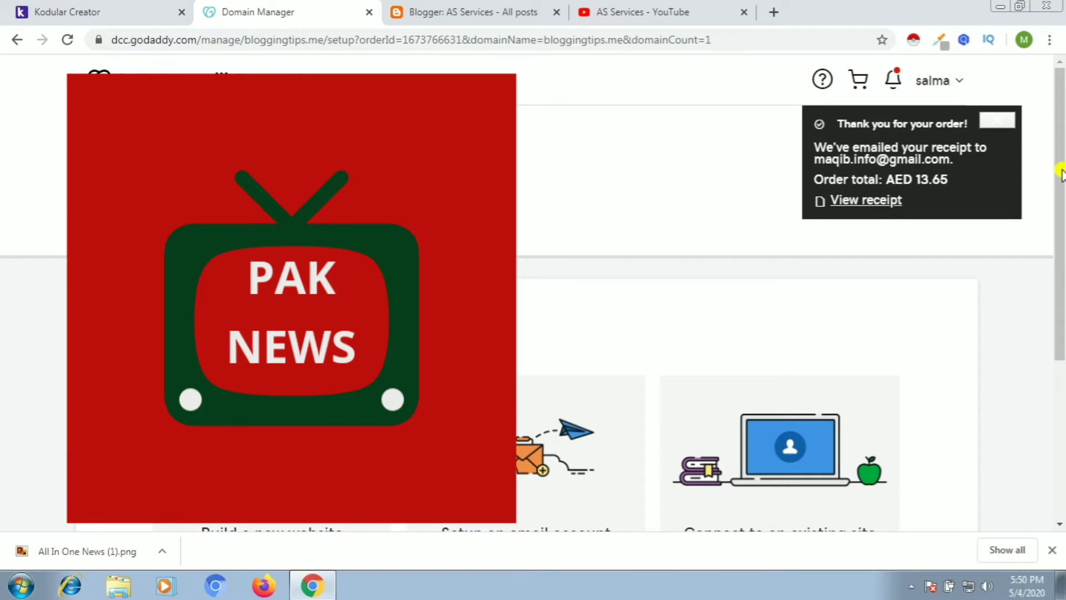
{"action": "left_click", "coordinate": [994, 123]}
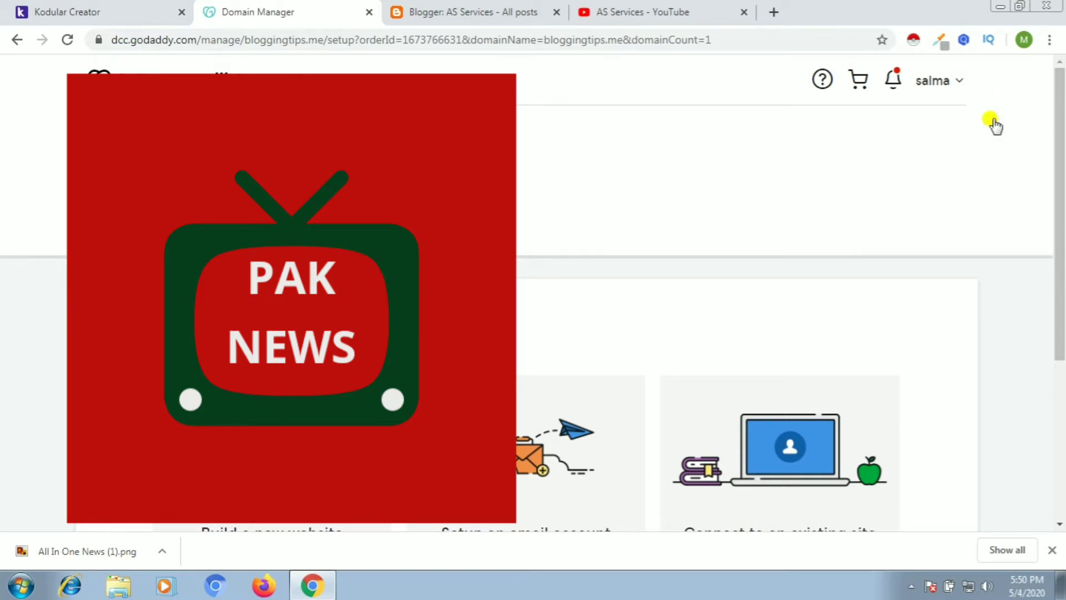
Open the DNS management page for bloggingtips.me from the account's product list.
{"action": "left_click", "coordinate": [952, 79]}
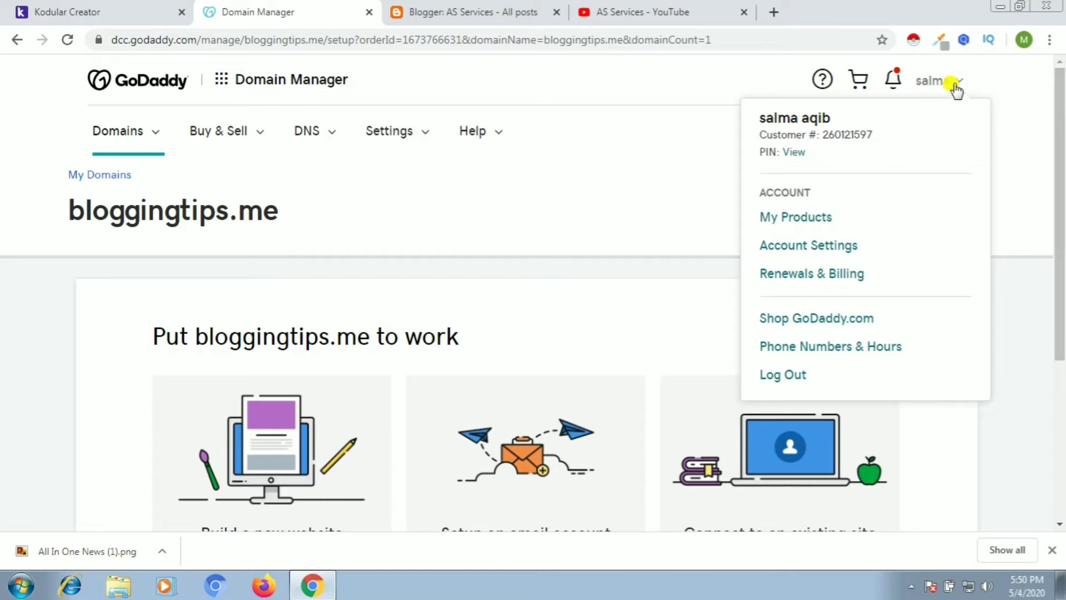
{"action": "left_click", "coordinate": [800, 219]}
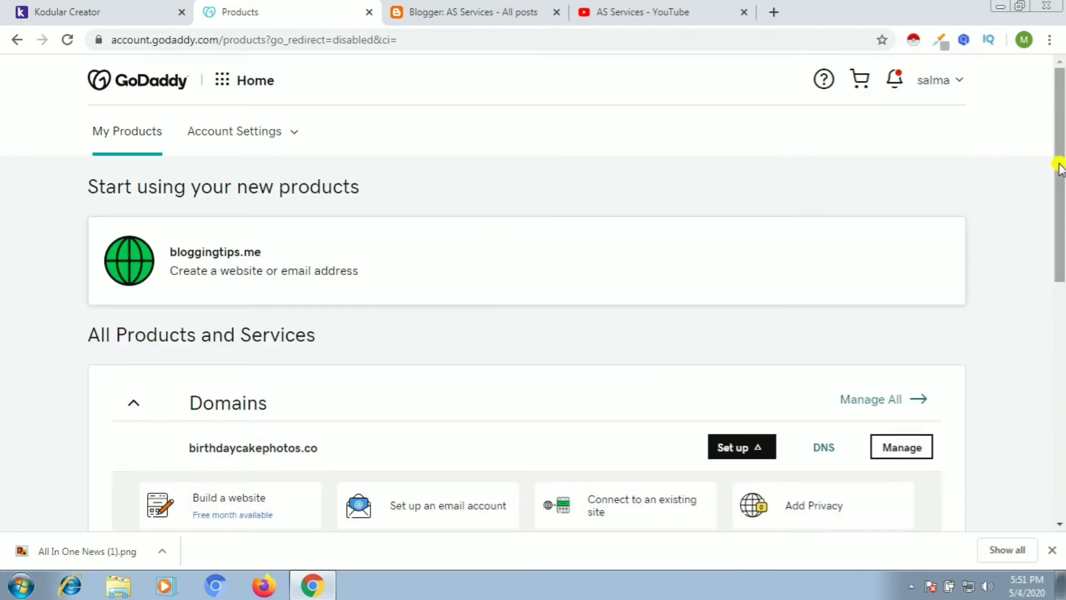
{"action": "left_click_drag", "start_coordinate": [1060, 167], "coordinate": [1062, 322]}
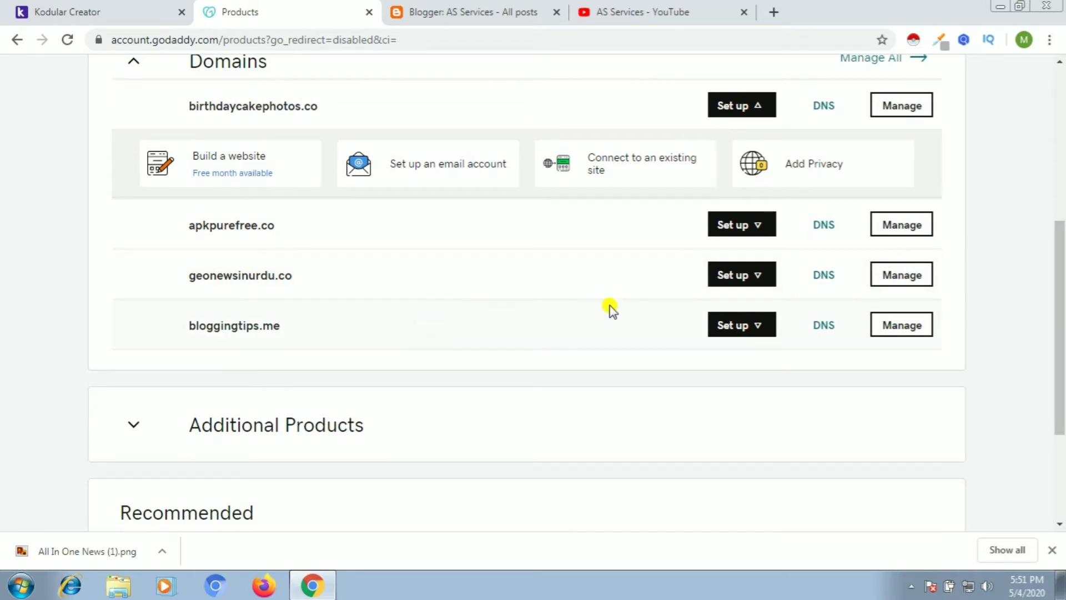
{"action": "left_click", "coordinate": [812, 330]}
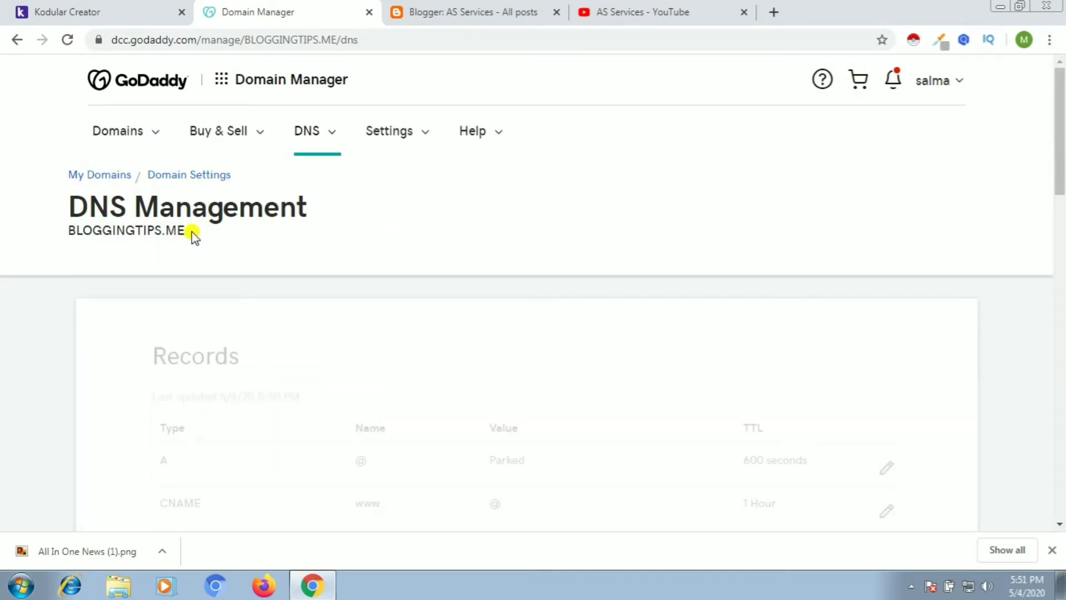
Copy the domain name BLOGGINGTIPS.ME and open the basic settings of the AS Services blog in Blogger.
{"action": "left_click_drag", "start_coordinate": [189, 231], "coordinate": [62, 224]}
{"action": "right_click", "coordinate": [62, 224]}
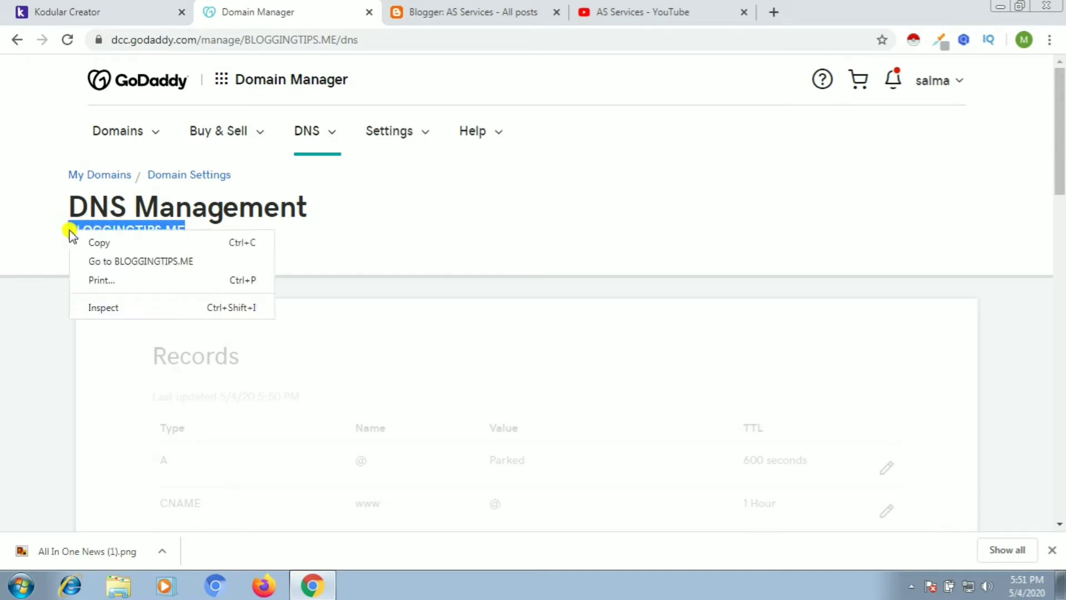
{"action": "left_click", "coordinate": [78, 240]}
{"action": "left_click", "coordinate": [469, 6]}
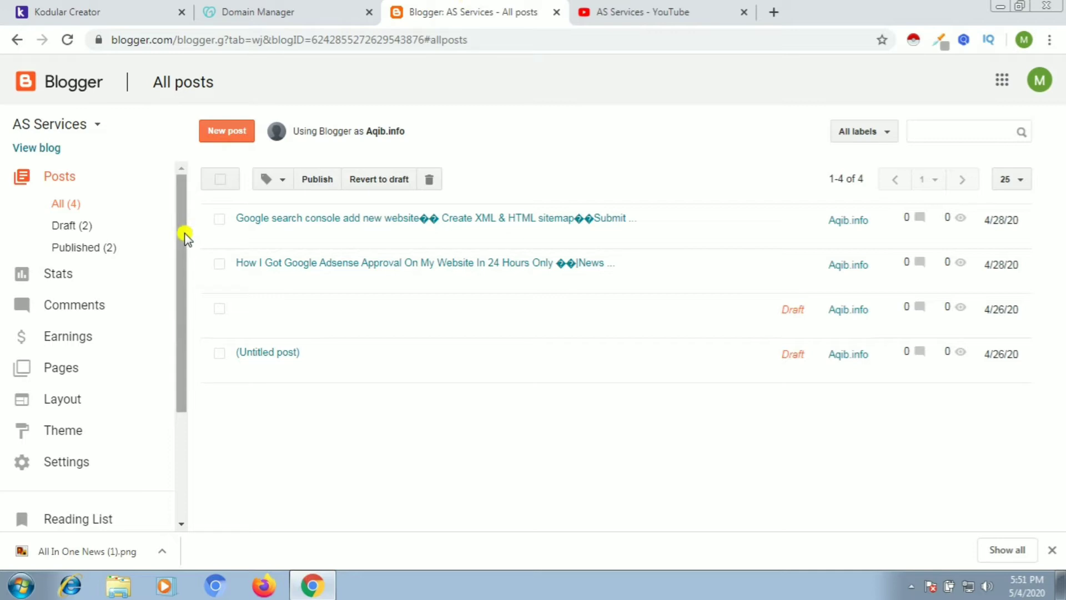
{"action": "left_click_drag", "start_coordinate": [185, 236], "coordinate": [174, 311]}
{"action": "left_click", "coordinate": [116, 342]}
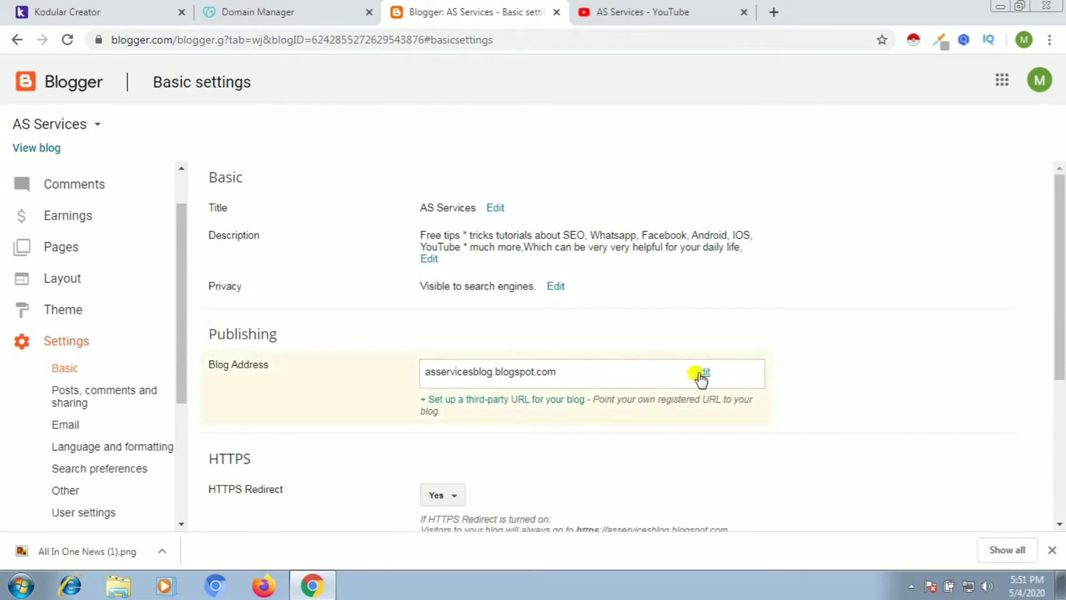
{"action": "left_click", "coordinate": [494, 397]}
{"action": "left_click", "coordinate": [487, 394]}
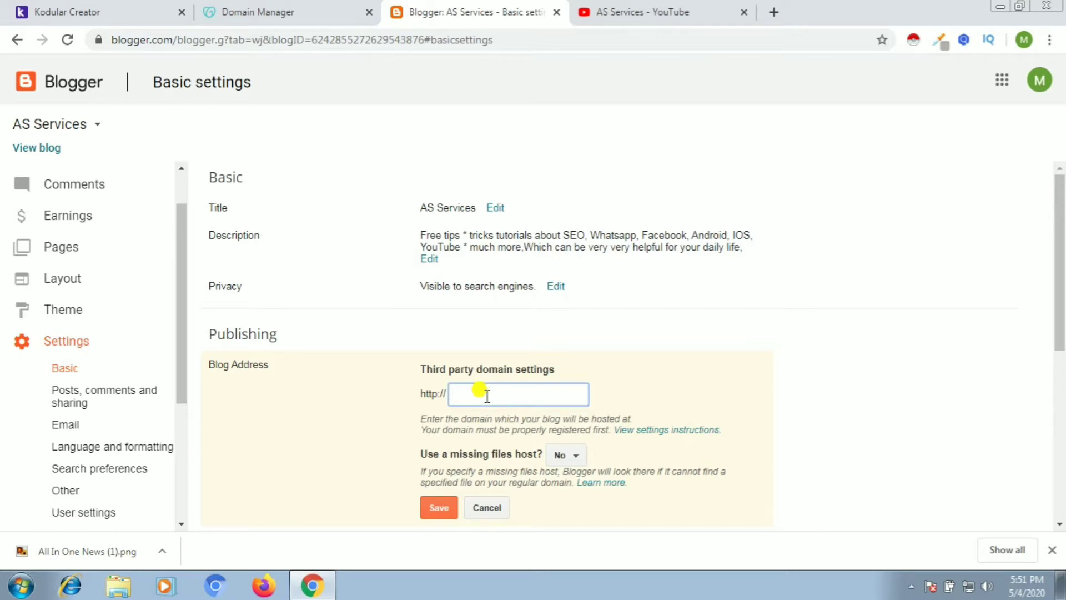
{"action": "key", "text": "ctrl+v"}
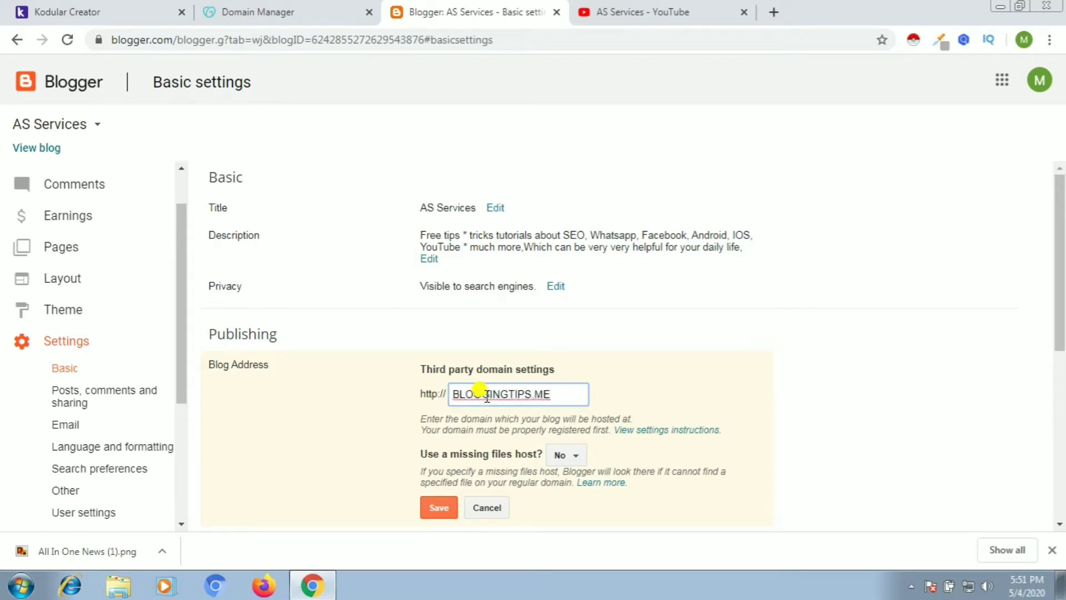
{"action": "key", "text": "Home"}
{"action": "type", "text": "www."}
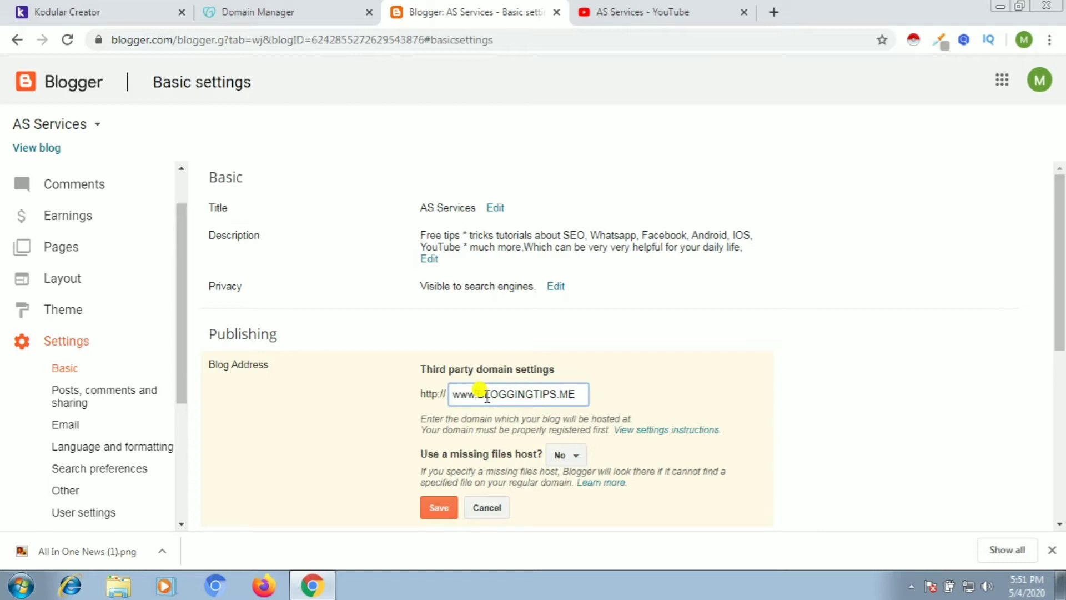
{"action": "left_click", "coordinate": [438, 506]}
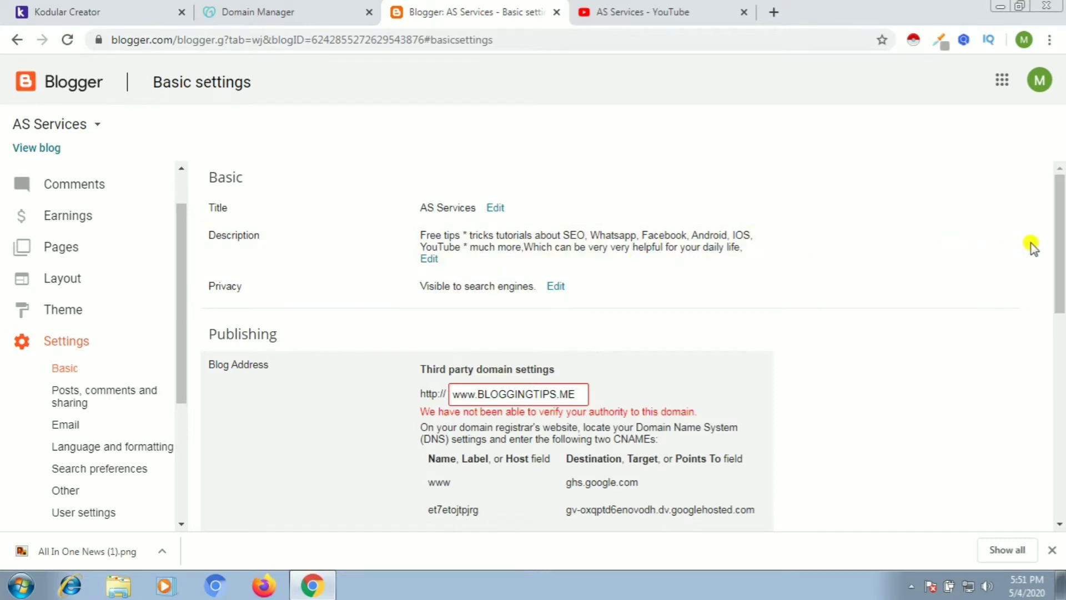
Copy the googlehosted.com destination of the second CNAME in the blog's third-party domain settings.
{"action": "left_click_drag", "start_coordinate": [1061, 244], "coordinate": [1061, 283]}
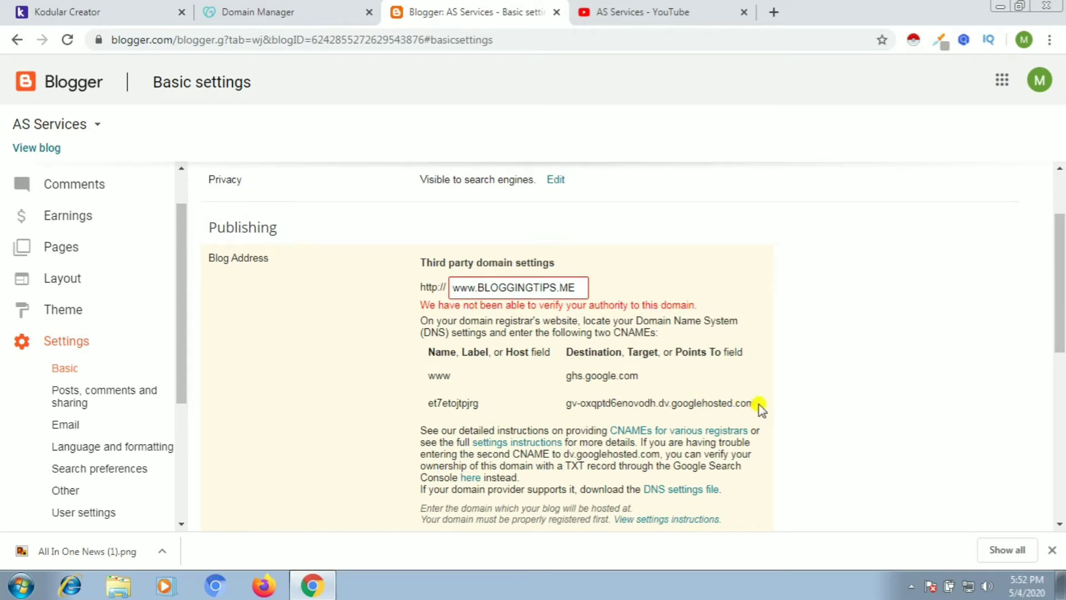
{"action": "left_click_drag", "start_coordinate": [758, 404], "coordinate": [563, 394]}
{"action": "right_click", "coordinate": [567, 399]}
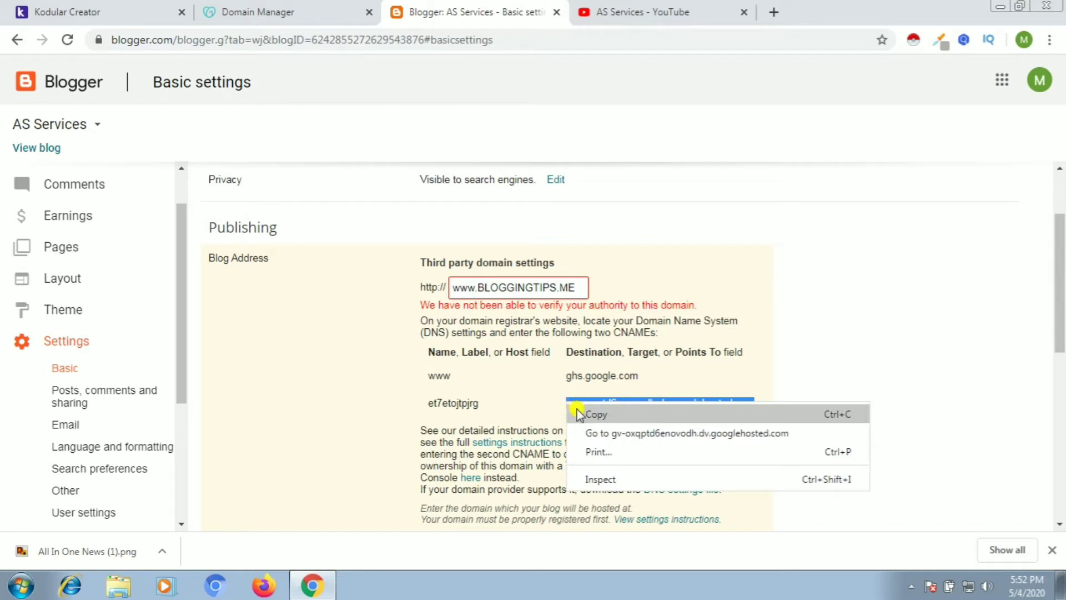
{"action": "left_click", "coordinate": [579, 413]}
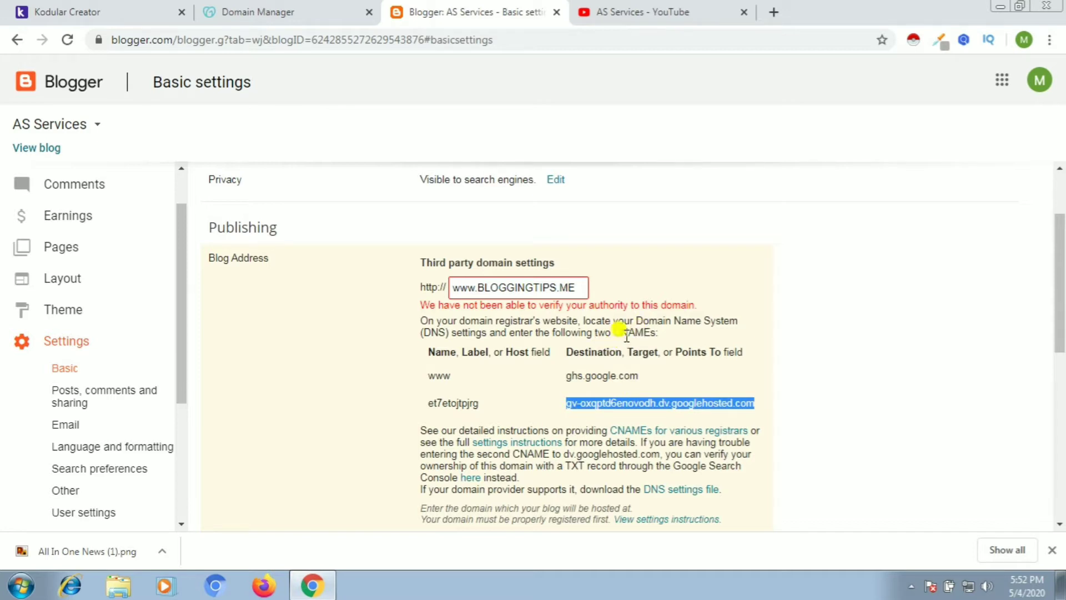
In GoDaddy's DNS records, replace the www CNAME's Points to value with the copied googlehosted.com destination.
{"action": "left_click", "coordinate": [296, 7]}
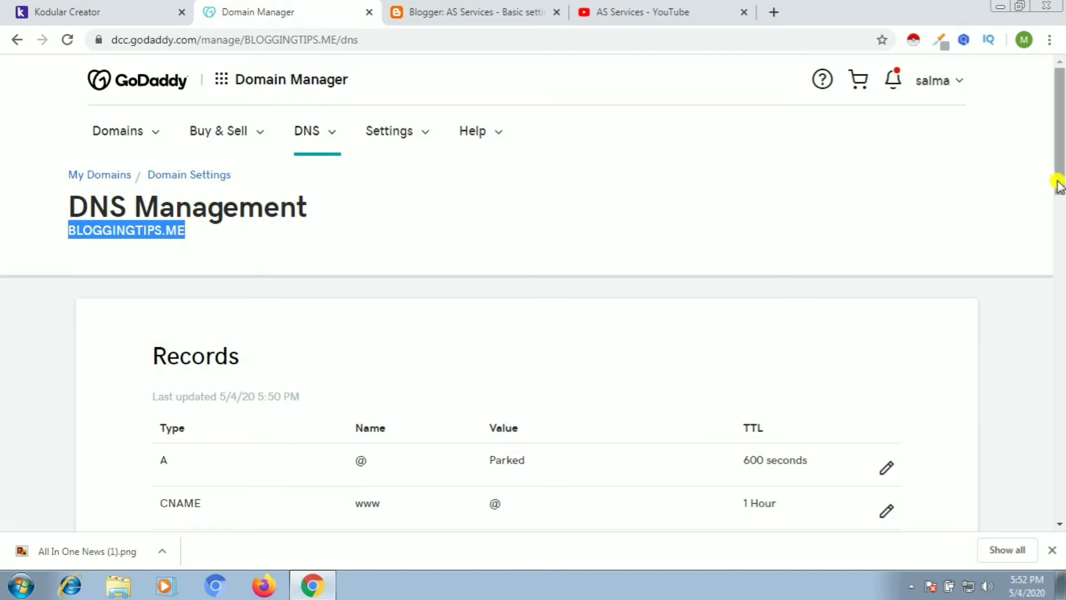
{"action": "left_click_drag", "start_coordinate": [1056, 188], "coordinate": [1057, 268]}
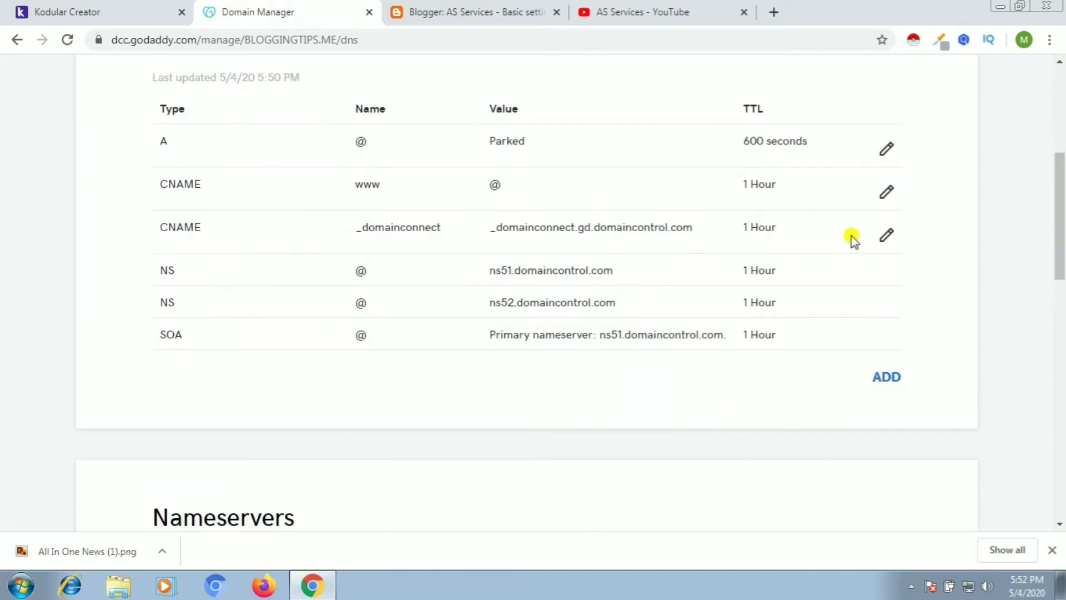
{"action": "left_click", "coordinate": [883, 198]}
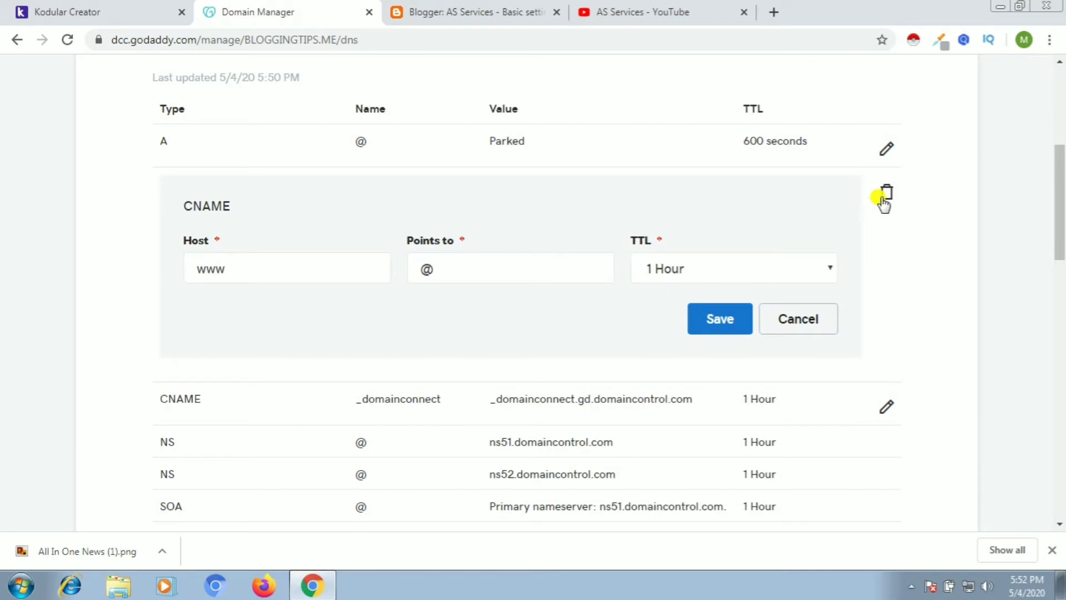
{"action": "left_click", "coordinate": [547, 262]}
{"action": "key", "text": "BackSpace"}
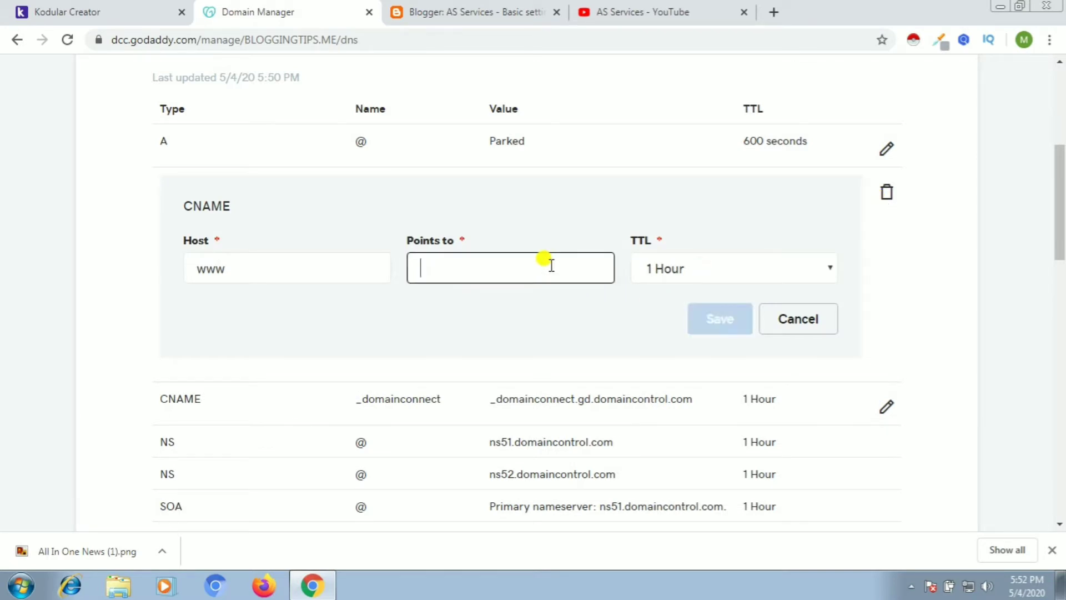
{"action": "key", "text": "ctrl+v"}
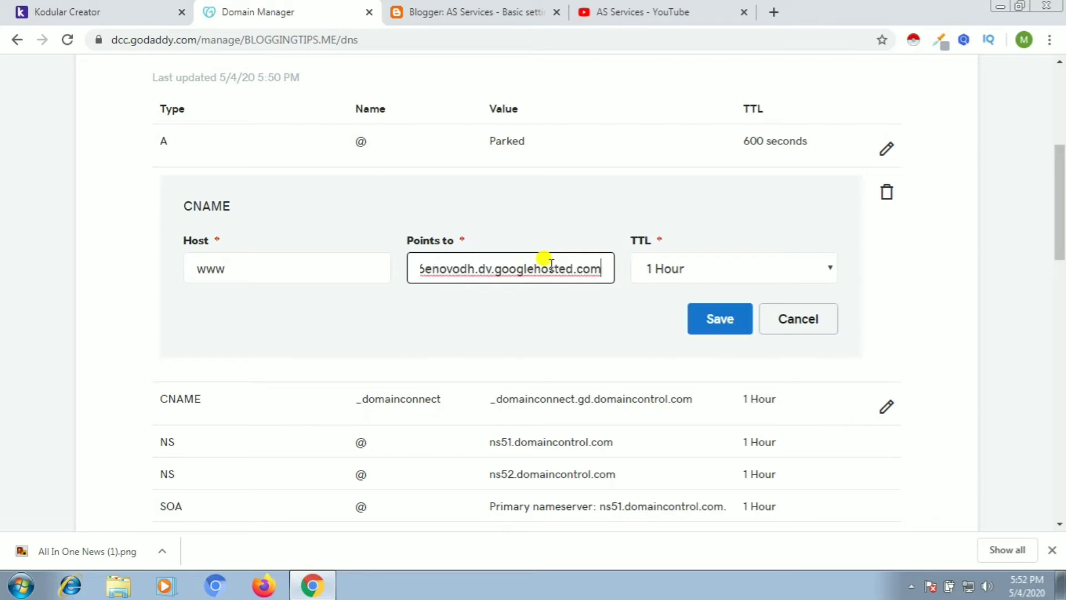
Copy the second CNAME's host name from Blogger's domain settings and return to the GoDaddy DNS records.
{"action": "left_click", "coordinate": [459, 7]}
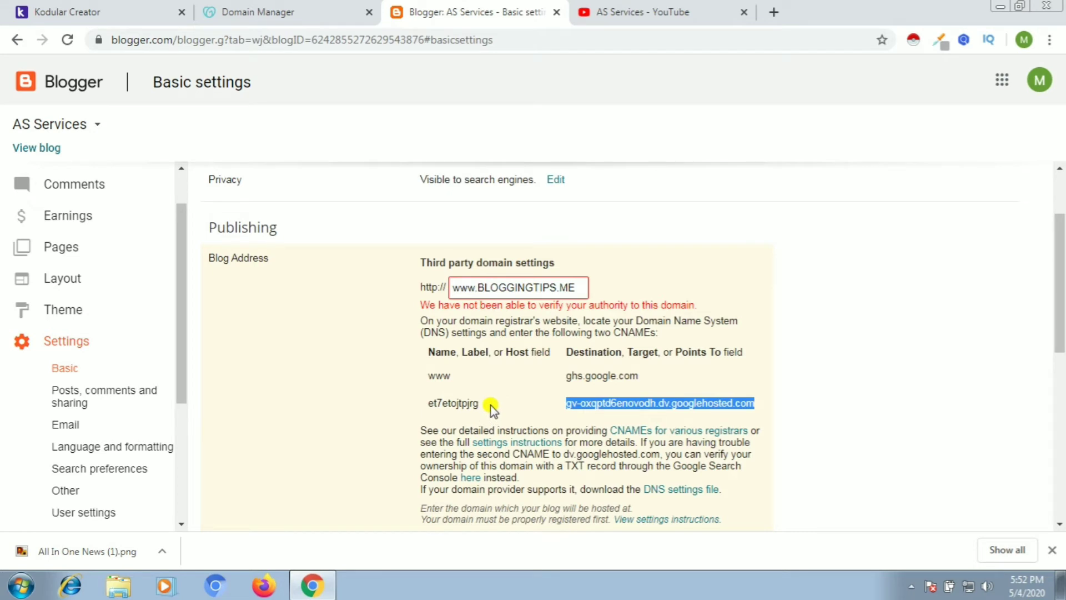
{"action": "left_click_drag", "start_coordinate": [492, 409], "coordinate": [428, 405]}
{"action": "right_click", "coordinate": [428, 405]}
{"action": "left_click", "coordinate": [439, 411]}
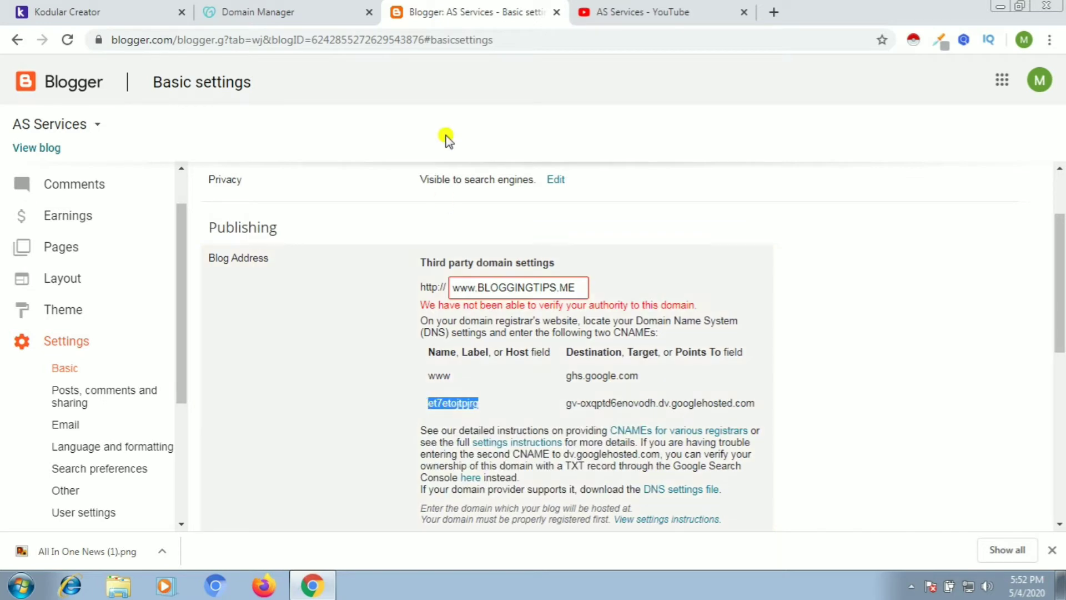
{"action": "left_click", "coordinate": [288, 10]}
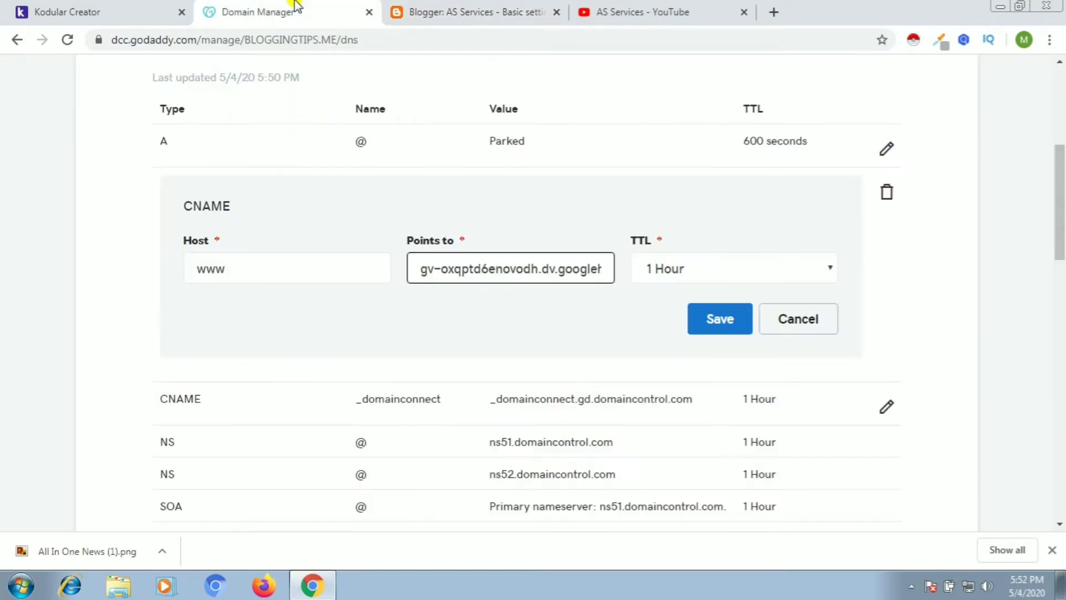
Replace the www host of the edited CNAME record with the copied host name and save the record.
{"action": "left_click", "coordinate": [242, 276]}
{"action": "double_click", "coordinate": [242, 276]}
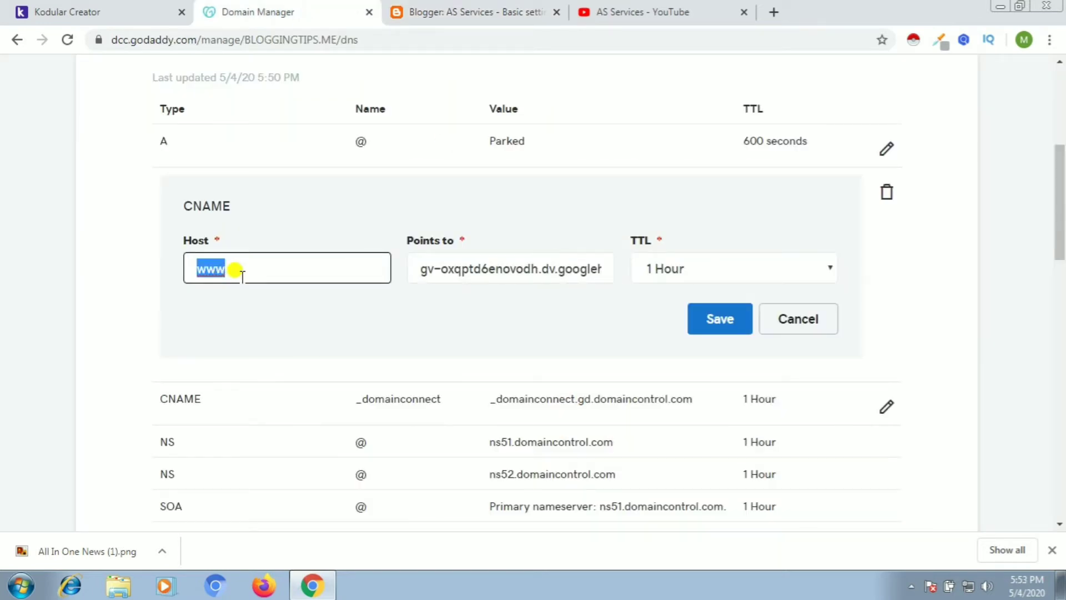
{"action": "key", "text": "ctrl+v"}
{"action": "left_click", "coordinate": [704, 320]}
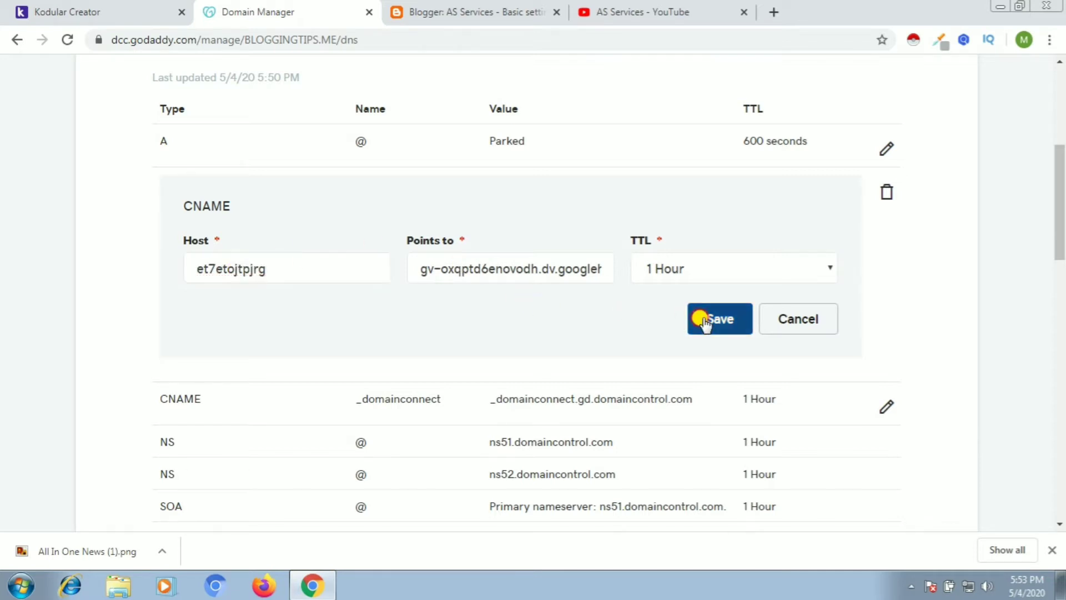
Copy ghs.google.com, the www CNAME's destination in Blogger's third-party domain settings, and return to the GoDaddy DNS records.
{"action": "left_click", "coordinate": [475, 5]}
{"action": "left_click_drag", "start_coordinate": [640, 377], "coordinate": [568, 367]}
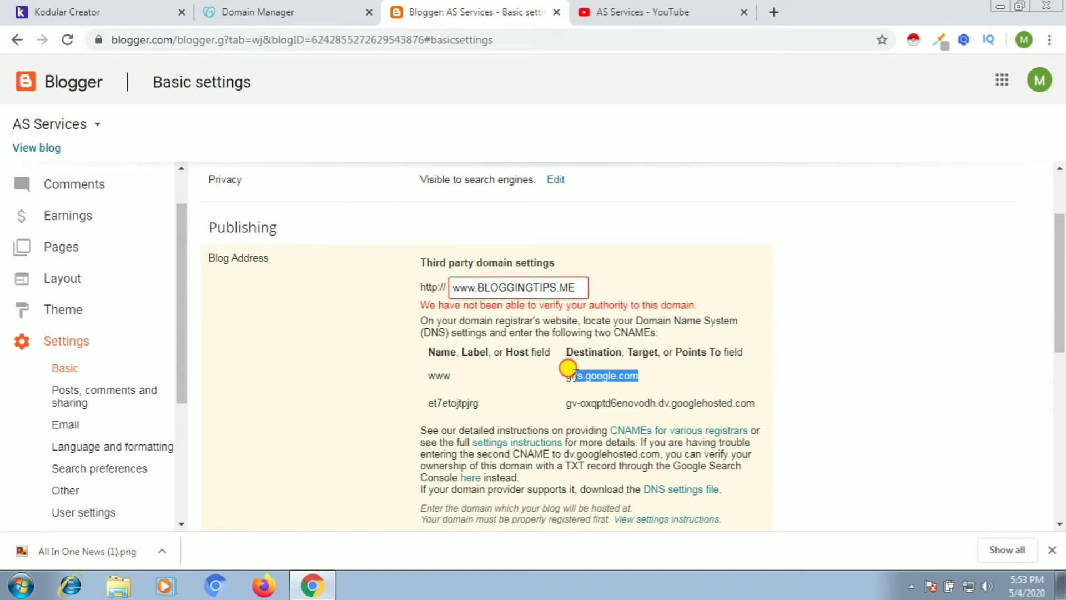
{"action": "right_click", "coordinate": [560, 370]}
{"action": "left_click", "coordinate": [574, 387]}
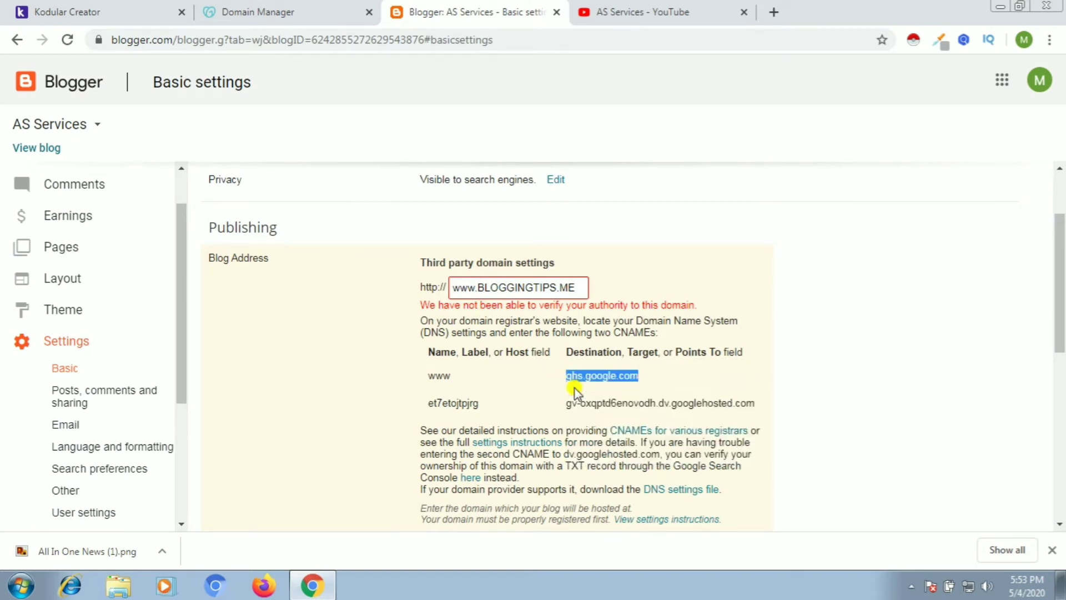
{"action": "left_click", "coordinate": [303, 7]}
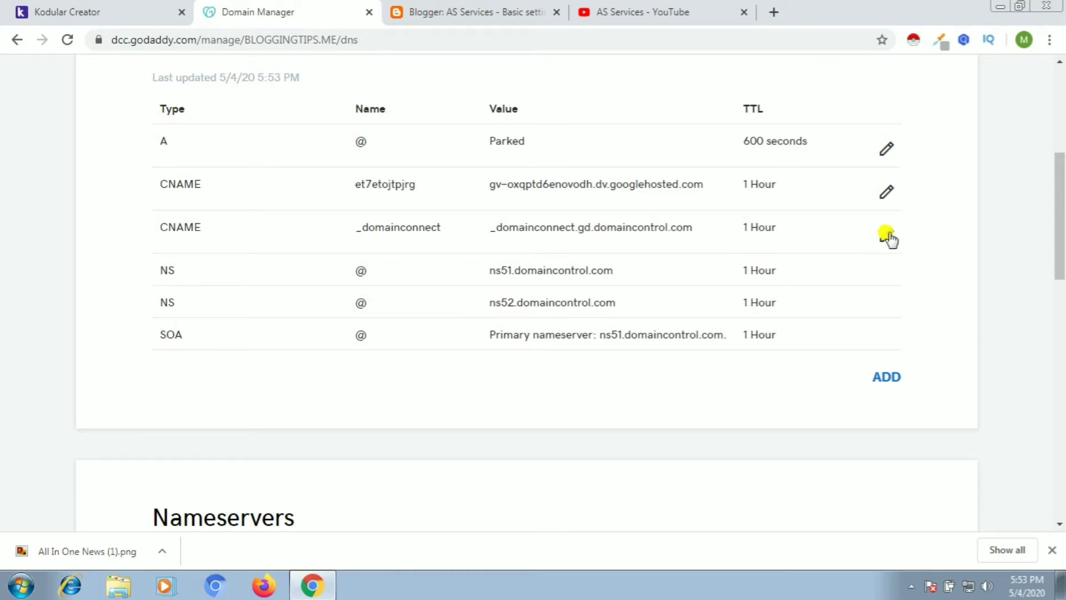
Replace the Points to value of the _domainconnect CNAME record with ghs.google.com.
{"action": "left_click", "coordinate": [887, 233]}
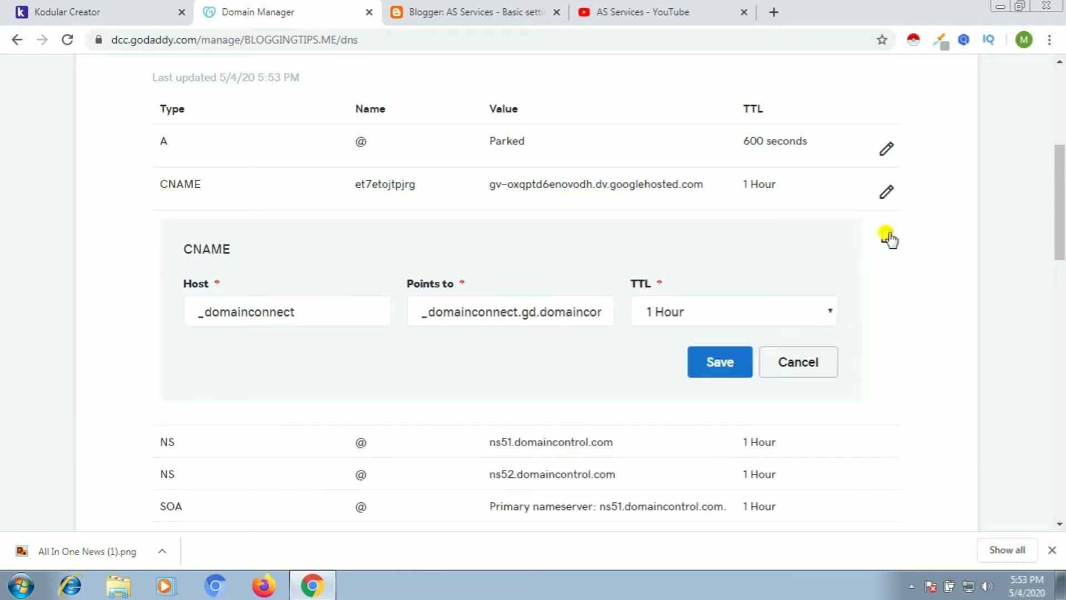
{"action": "left_click", "coordinate": [588, 307]}
{"action": "key", "text": "ctrl+a"}
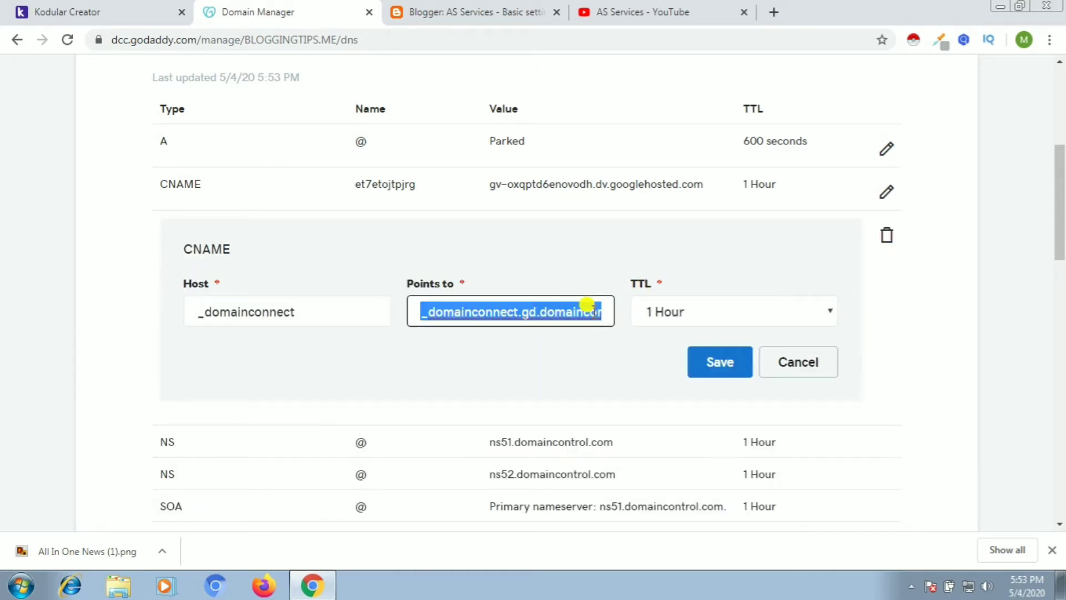
{"action": "key", "text": "BackSpace"}
{"action": "key", "text": "ctrl+v"}
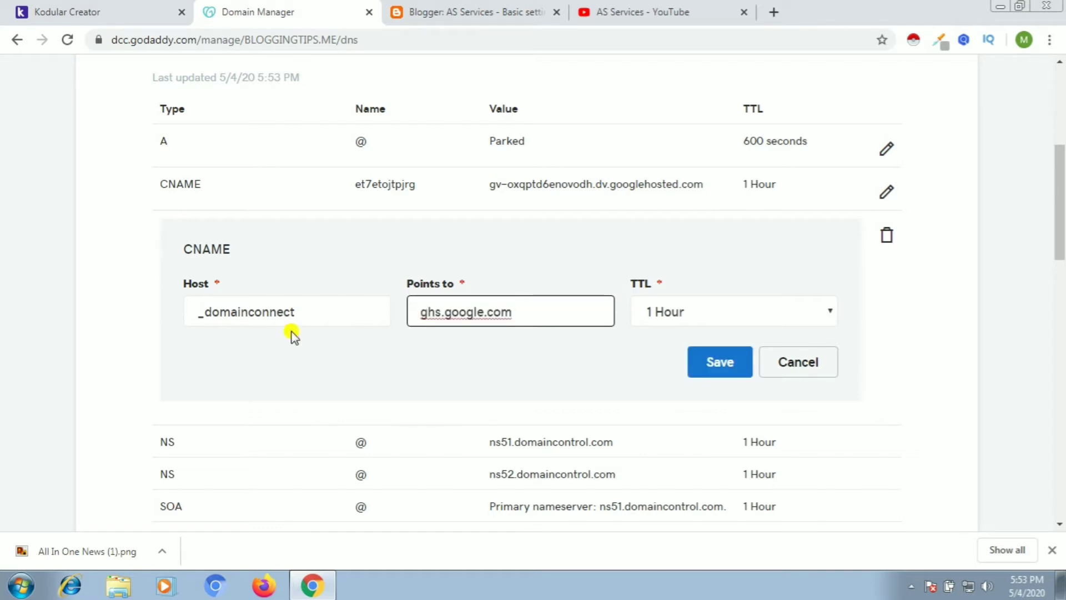
Change the _domainconnect host of the edited CNAME record to www and save the record.
{"action": "left_click", "coordinate": [320, 305]}
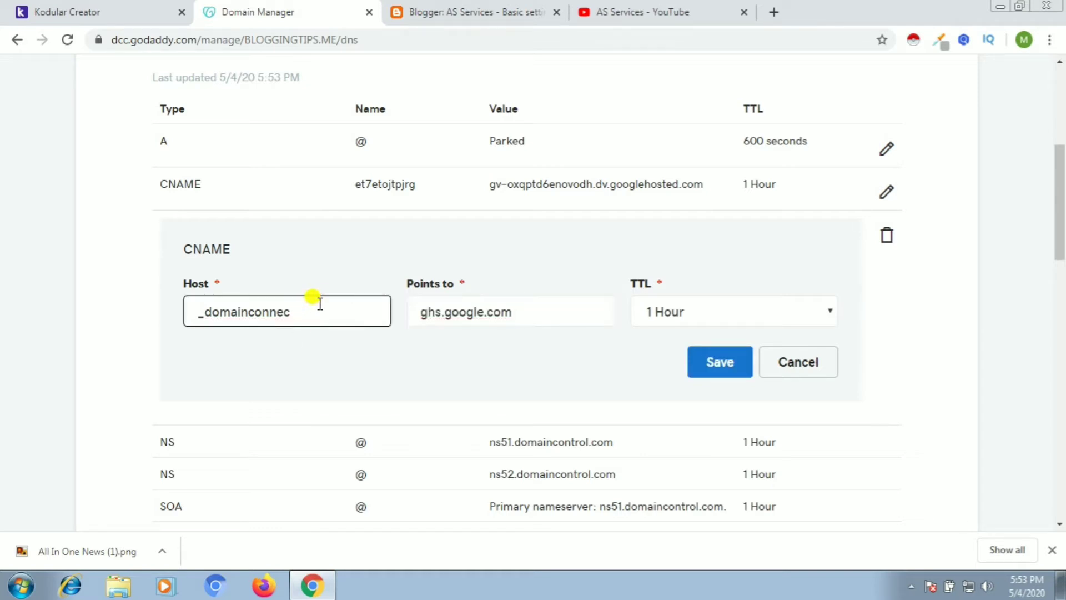
{"action": "key", "text": "BackSpace"}
{"action": "key", "text": "BackSpace"}
{"action": "key", "text": "BackSpace"}
{"action": "key", "text": "BackSpace"}
{"action": "key", "text": "BackSpace"}
{"action": "key", "text": "BackSpace"}
{"action": "key", "text": "BackSpace"}
{"action": "key", "text": "BackSpace"}
{"action": "key", "text": "BackSpace"}
{"action": "key", "text": "BackSpace"}
{"action": "key", "text": "BackSpace"}
{"action": "key", "text": "BackSpace"}
{"action": "type", "text": "www"}
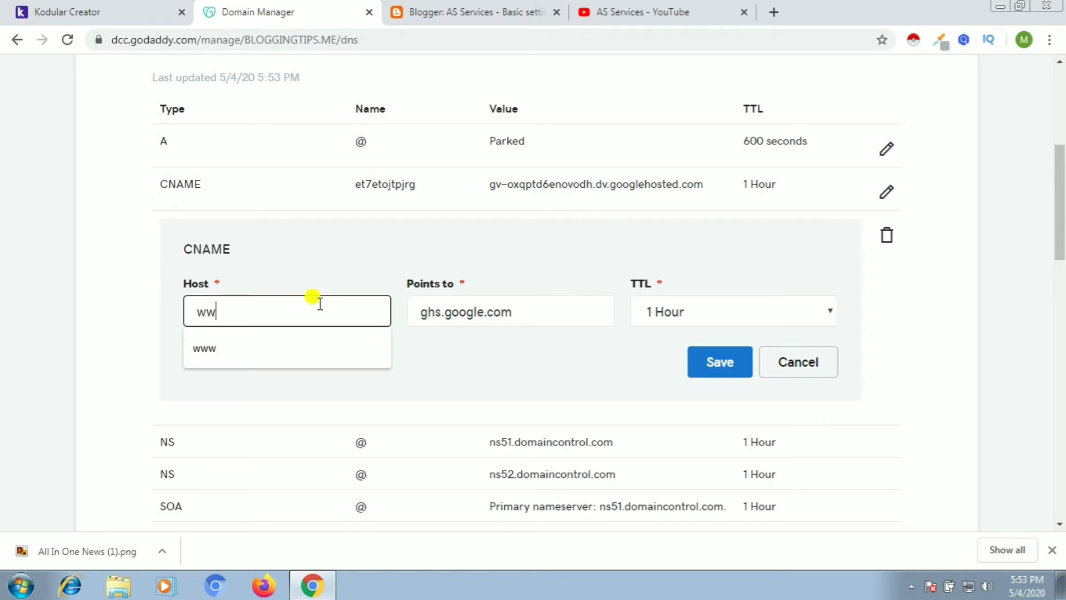
{"action": "left_click", "coordinate": [698, 364]}
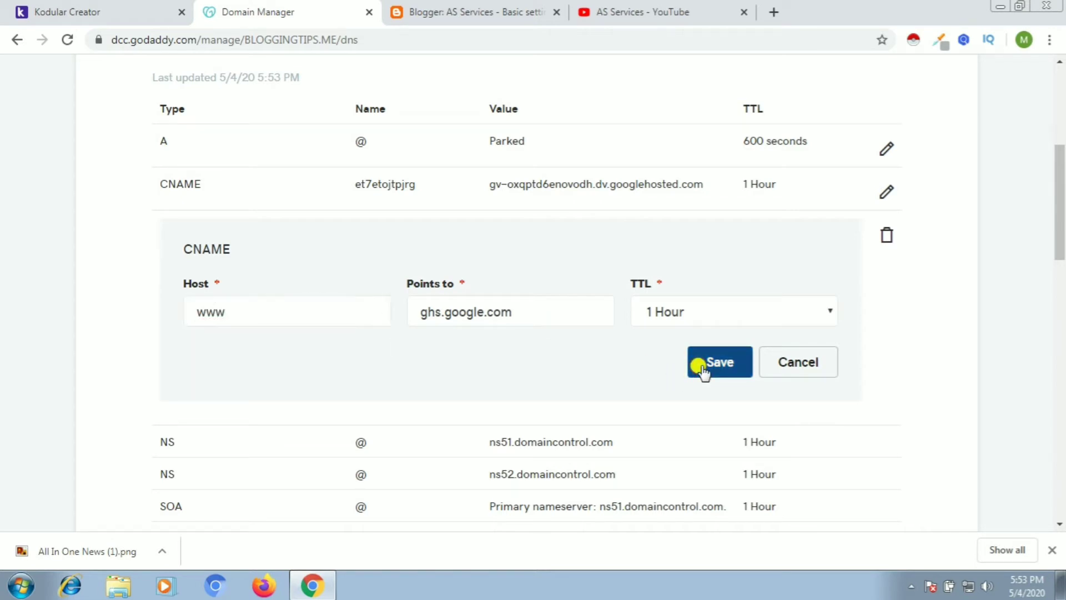
Open the full settings instructions from Blogger's third-party domain settings and find the Google IPs for the A-records in Step 3.
{"action": "left_click", "coordinate": [477, 8]}
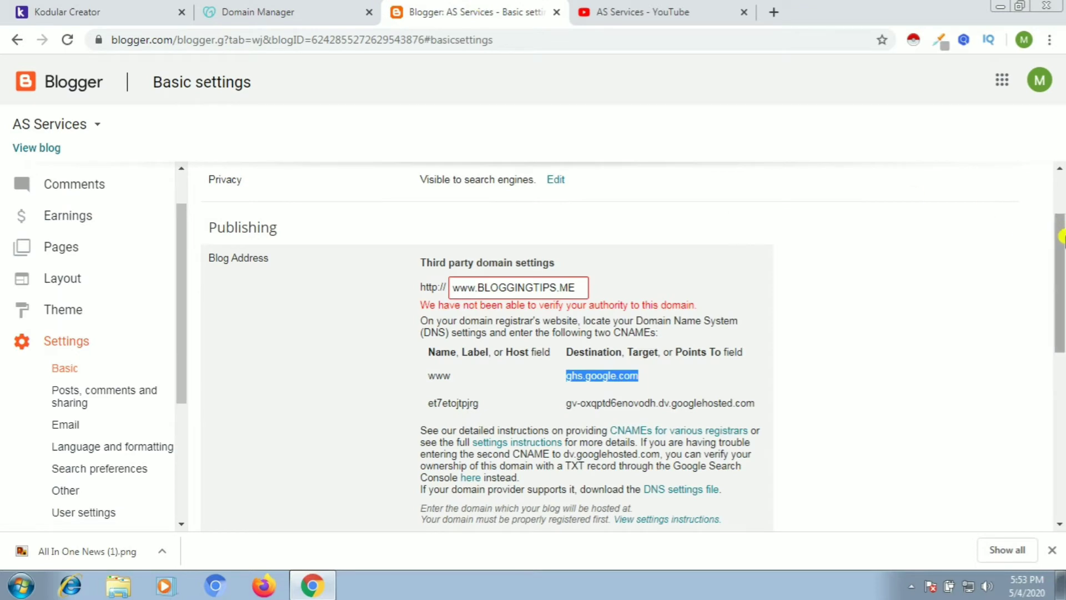
{"action": "left_click_drag", "start_coordinate": [1060, 244], "coordinate": [1061, 277]}
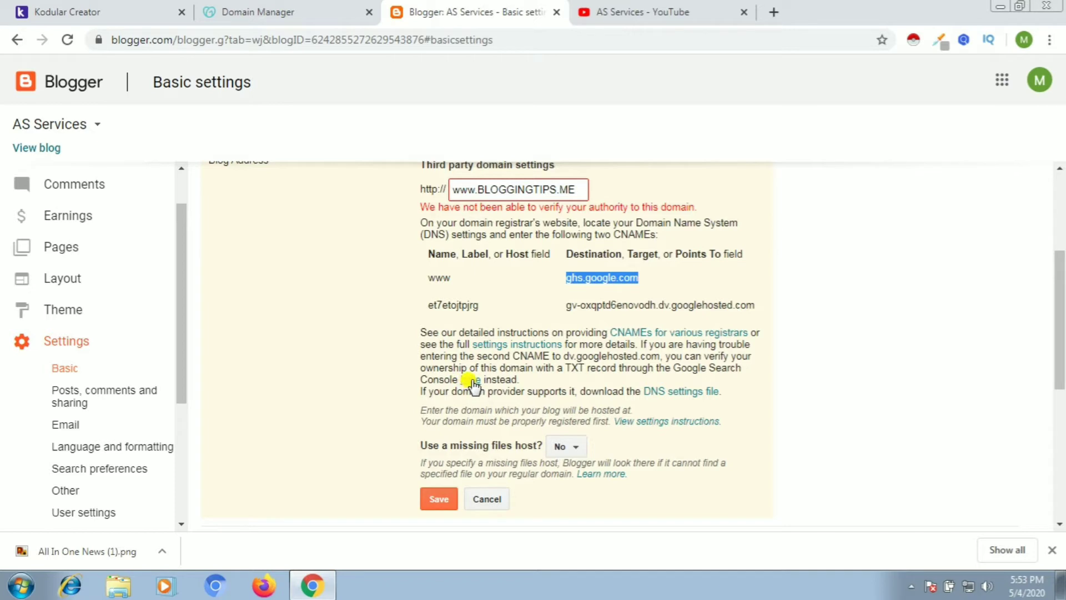
{"action": "left_click", "coordinate": [500, 344]}
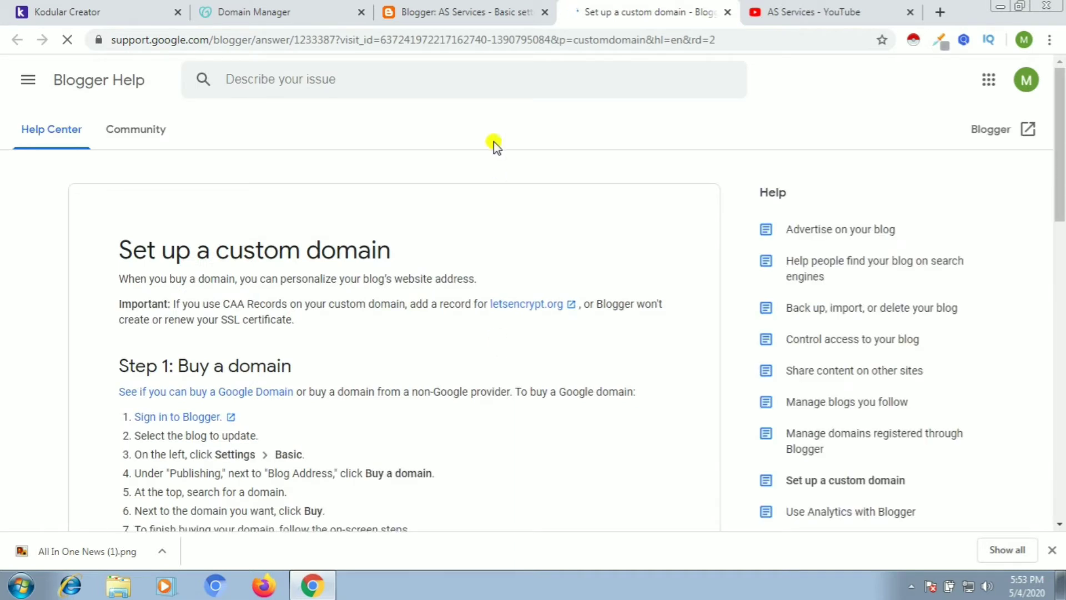
{"action": "left_click", "coordinate": [495, 8]}
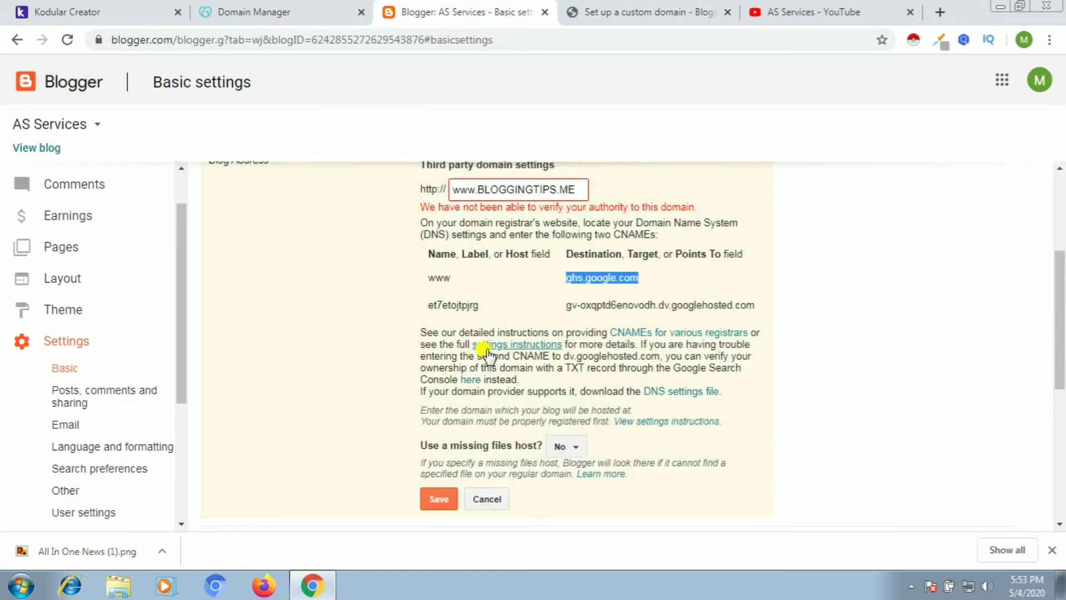
{"action": "left_click", "coordinate": [608, 9]}
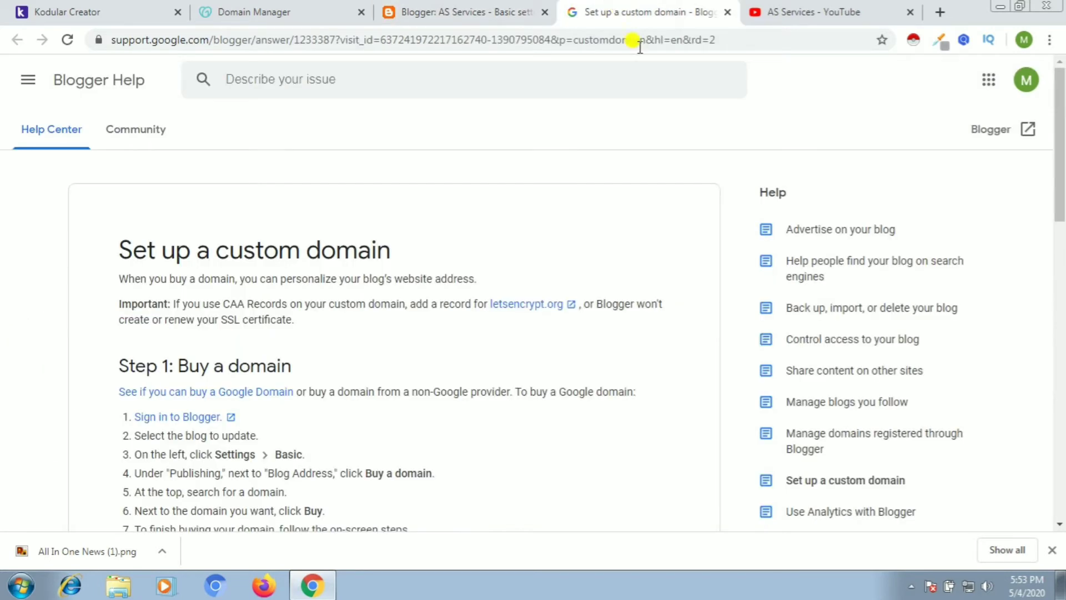
{"action": "left_click_drag", "start_coordinate": [1054, 138], "coordinate": [1059, 317]}
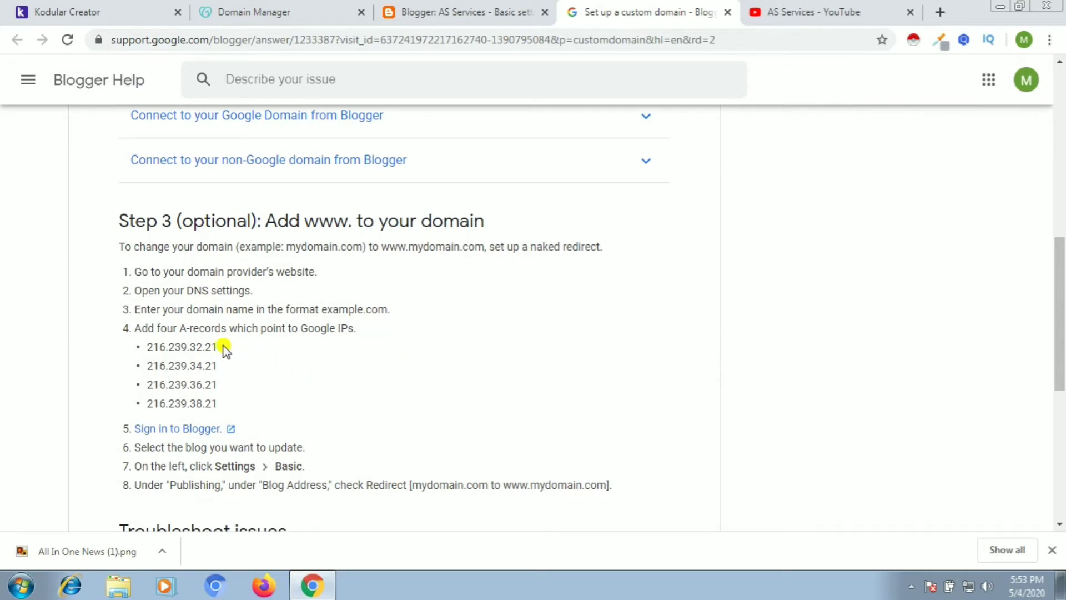
Copy the first Google IP, 216.239.32.21, from the Blogger Help page and return to the GoDaddy DNS records.
{"action": "left_click_drag", "start_coordinate": [225, 348], "coordinate": [146, 341]}
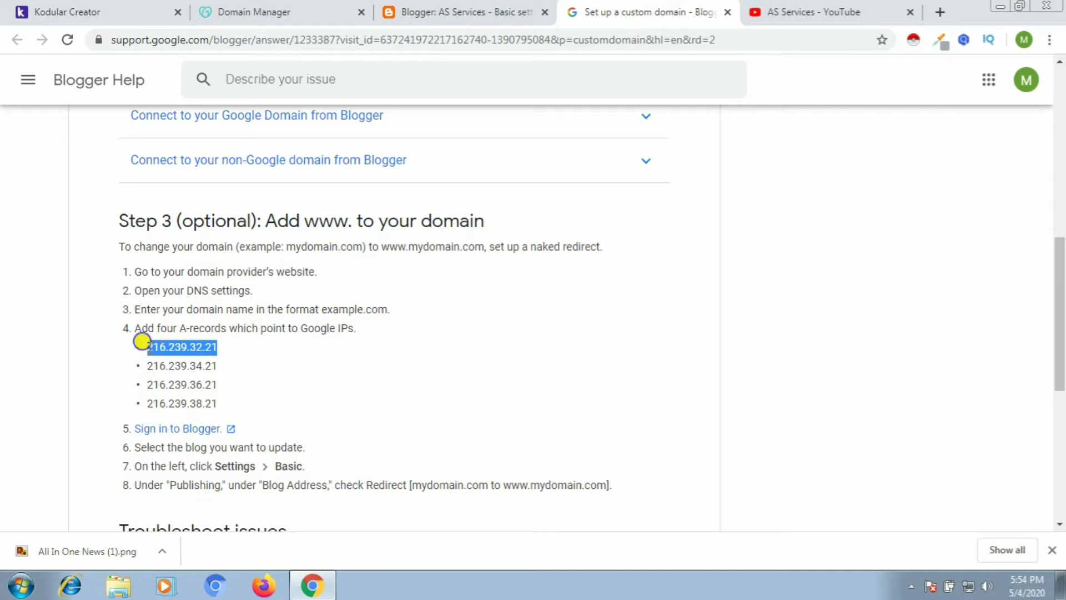
{"action": "right_click", "coordinate": [147, 346]}
{"action": "left_click", "coordinate": [156, 359]}
{"action": "left_click", "coordinate": [302, 11]}
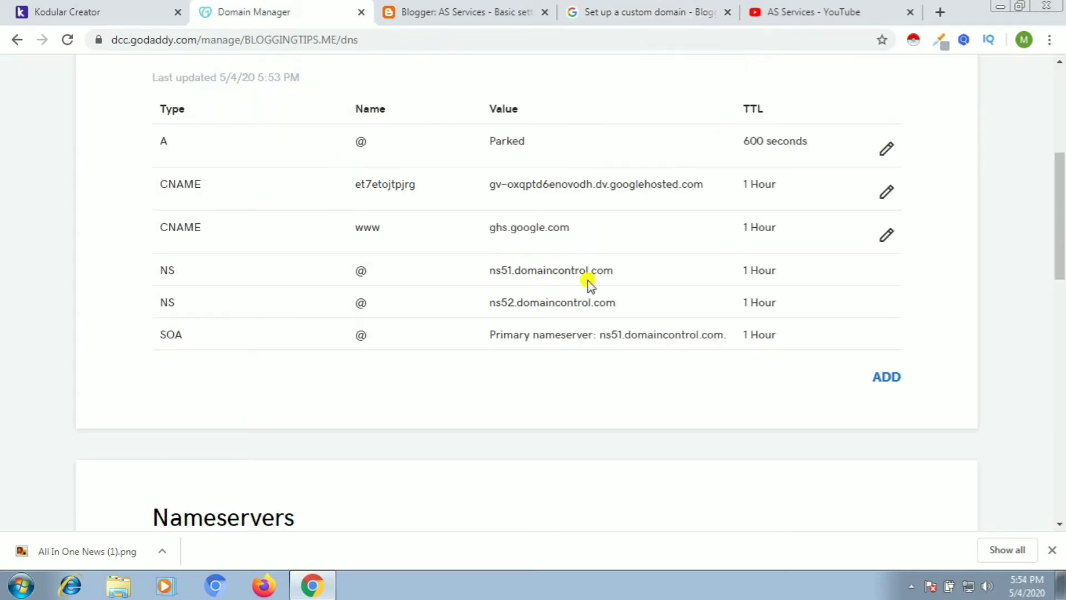
{"action": "left_click", "coordinate": [493, 10]}
{"action": "left_click", "coordinate": [637, 7]}
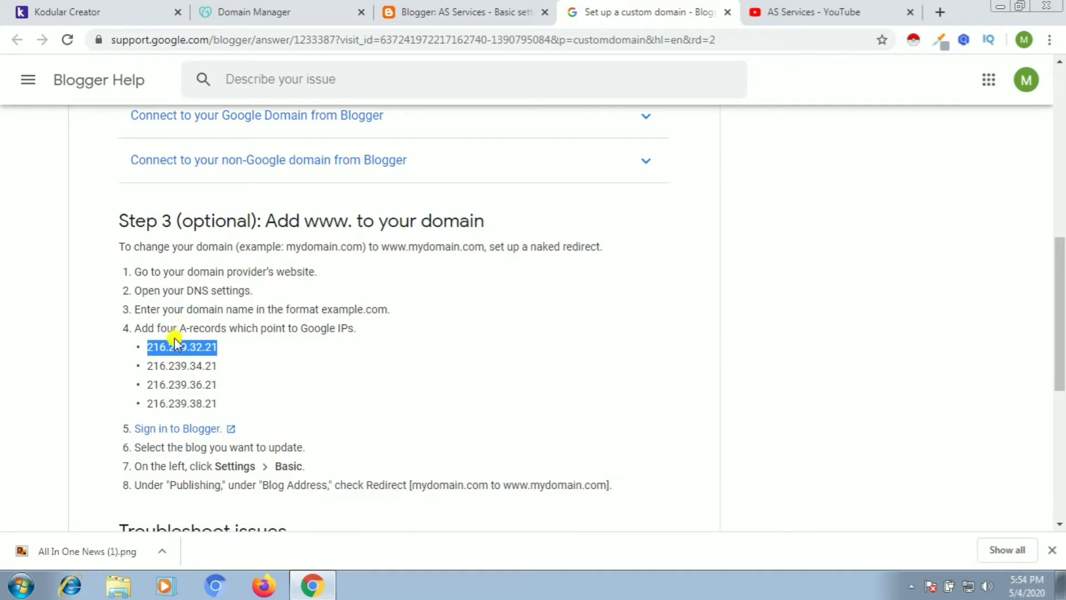
{"action": "left_click", "coordinate": [284, 6]}
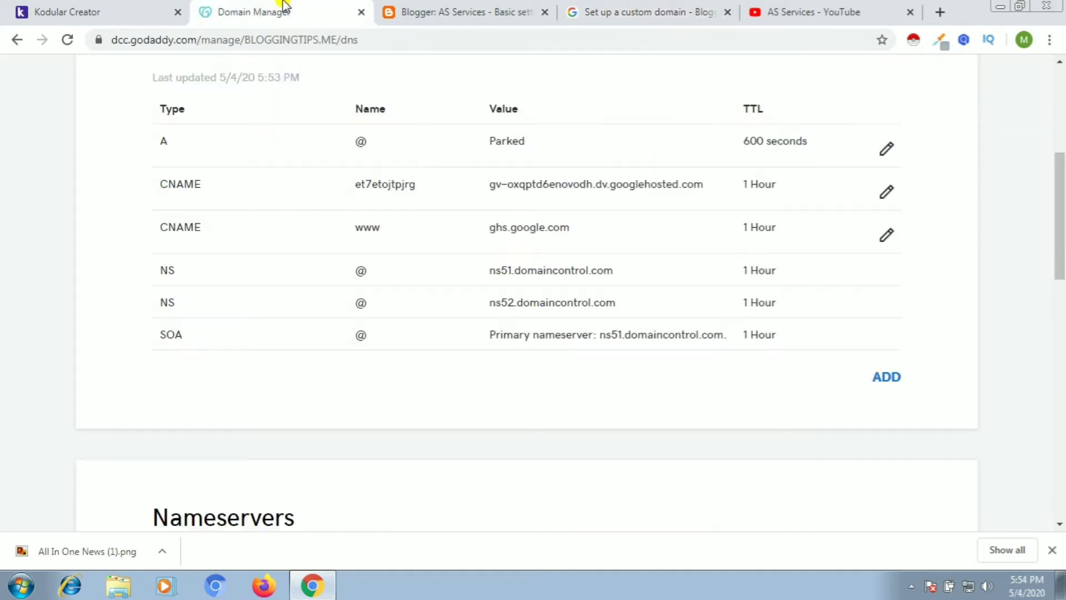
Add and save an A record with host @ pointing to 216.239.32.21.
{"action": "left_click", "coordinate": [898, 383]}
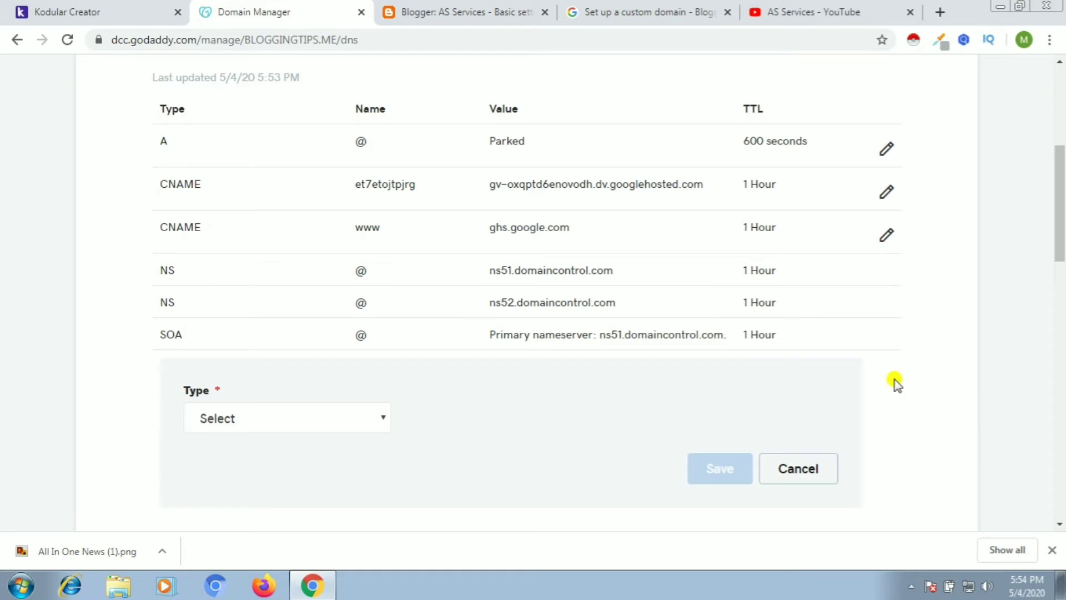
{"action": "left_click", "coordinate": [388, 423]}
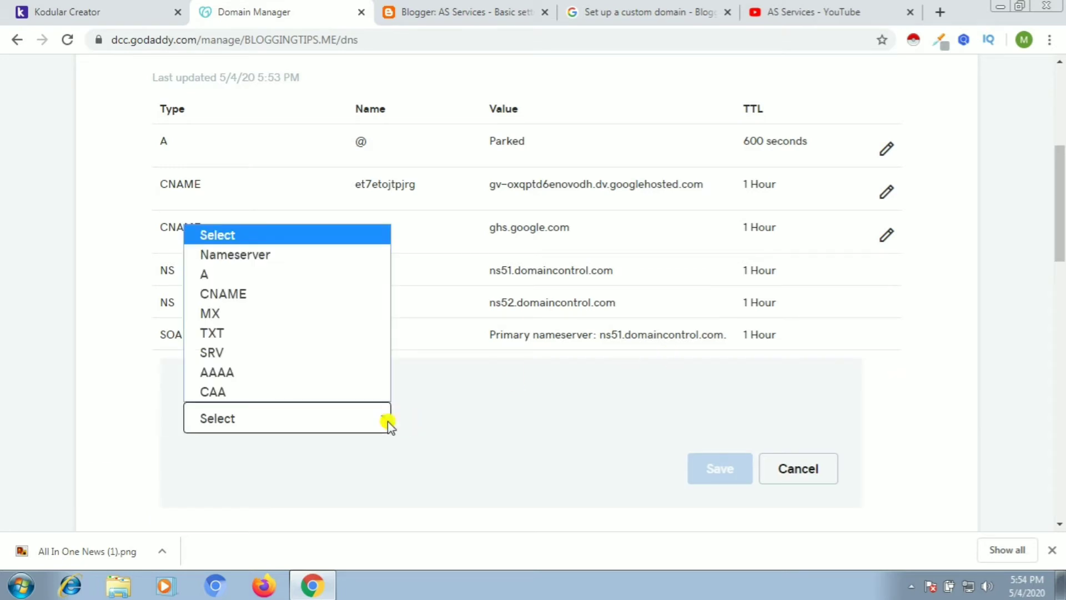
{"action": "left_click", "coordinate": [301, 278]}
{"action": "left_click", "coordinate": [447, 411]}
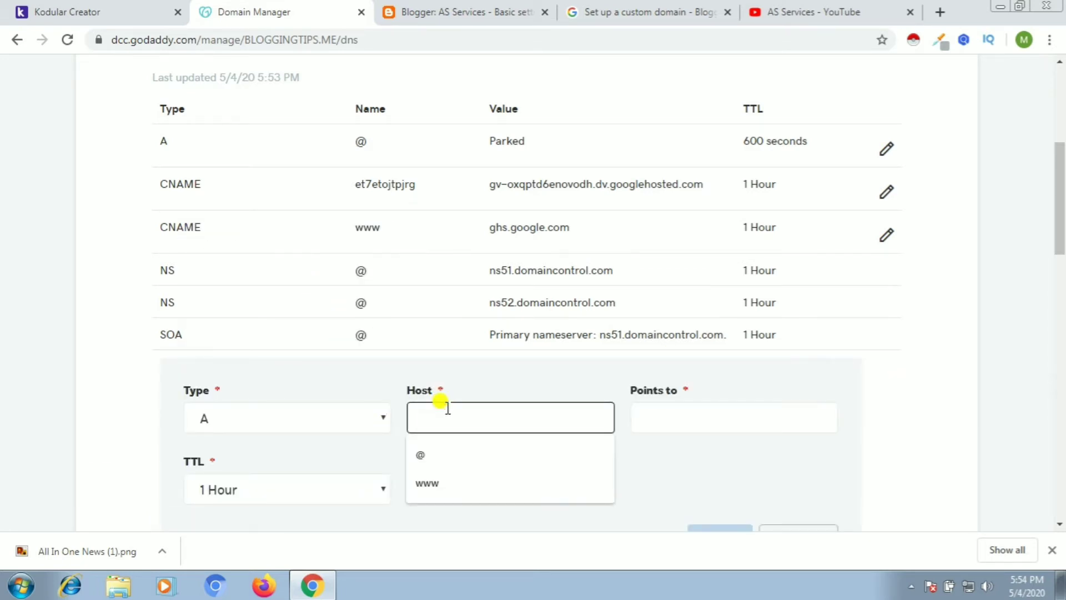
{"action": "left_click", "coordinate": [444, 451]}
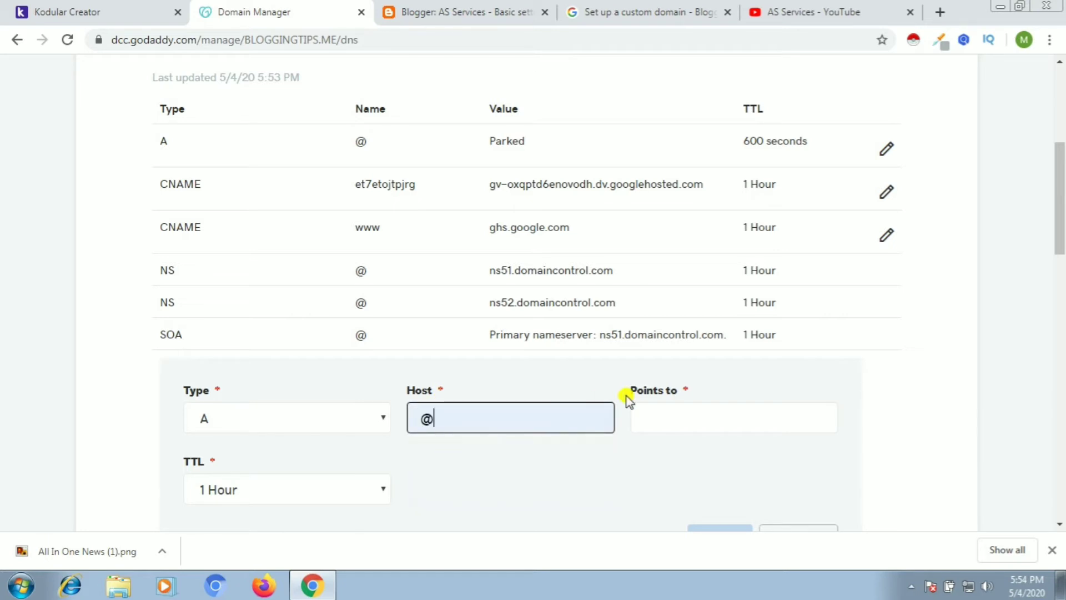
{"action": "left_click", "coordinate": [656, 421]}
{"action": "type", "text": "216.239.32.21"}
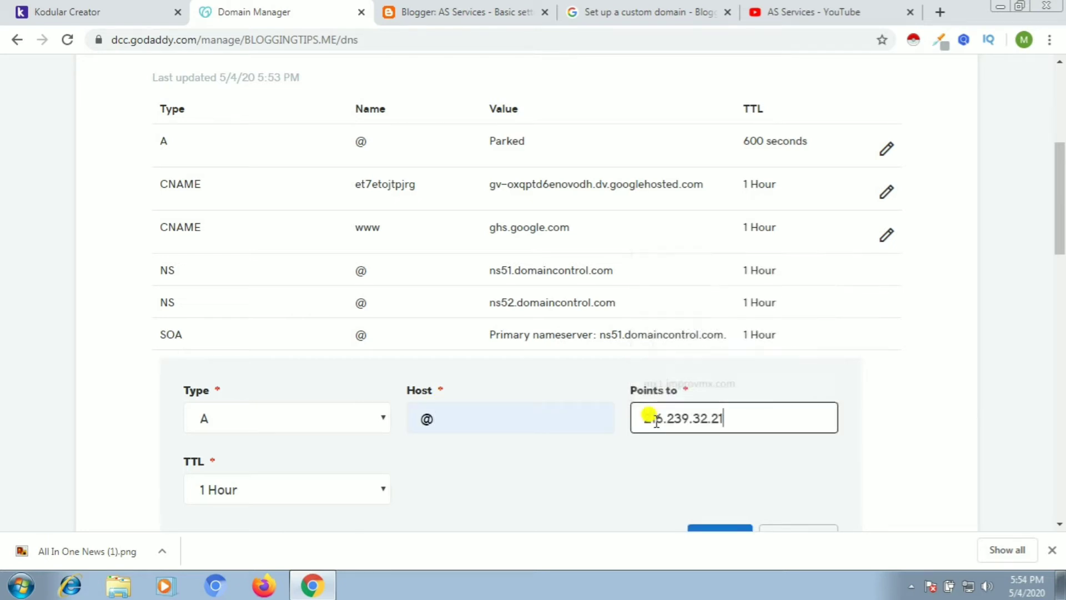
{"action": "left_click", "coordinate": [707, 529]}
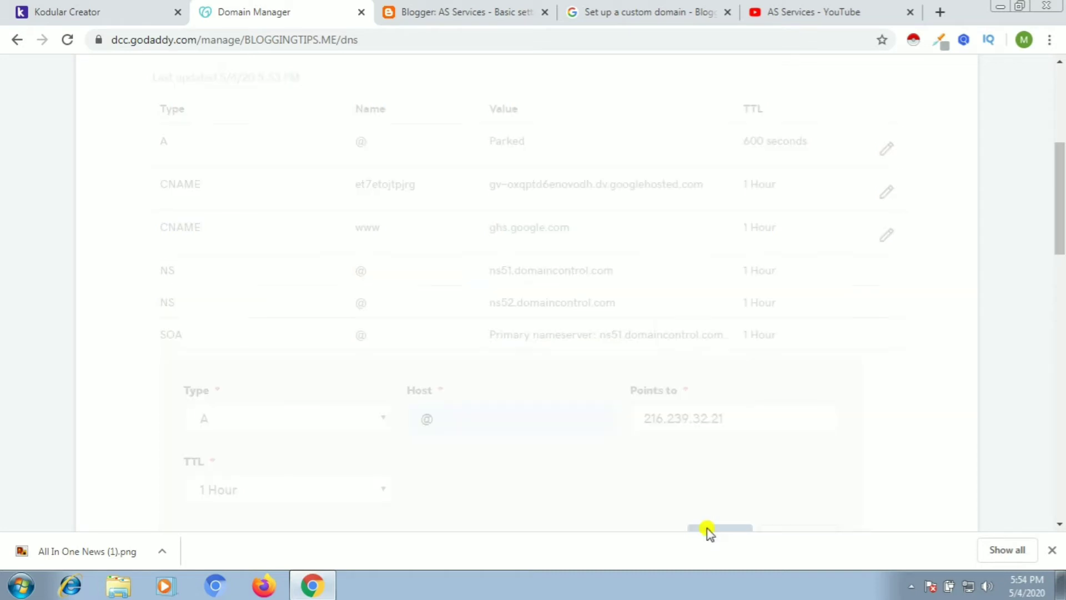
Copy the second Google IP, 216.239.34.21, from the Blogger Help page and return to the GoDaddy DNS records.
{"action": "left_click", "coordinate": [579, 9]}
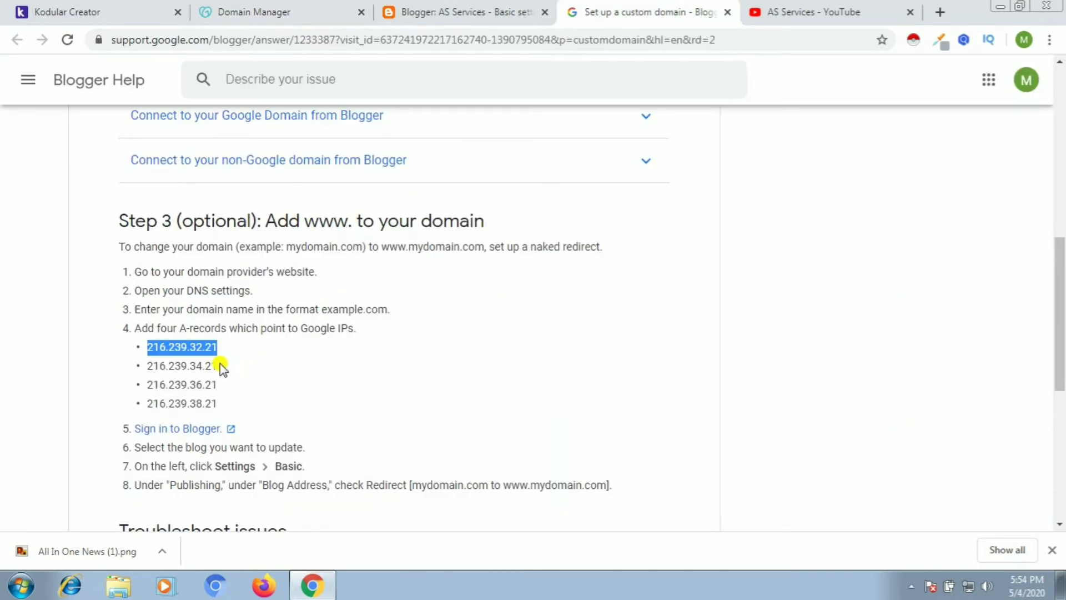
{"action": "left_click_drag", "start_coordinate": [219, 364], "coordinate": [115, 366]}
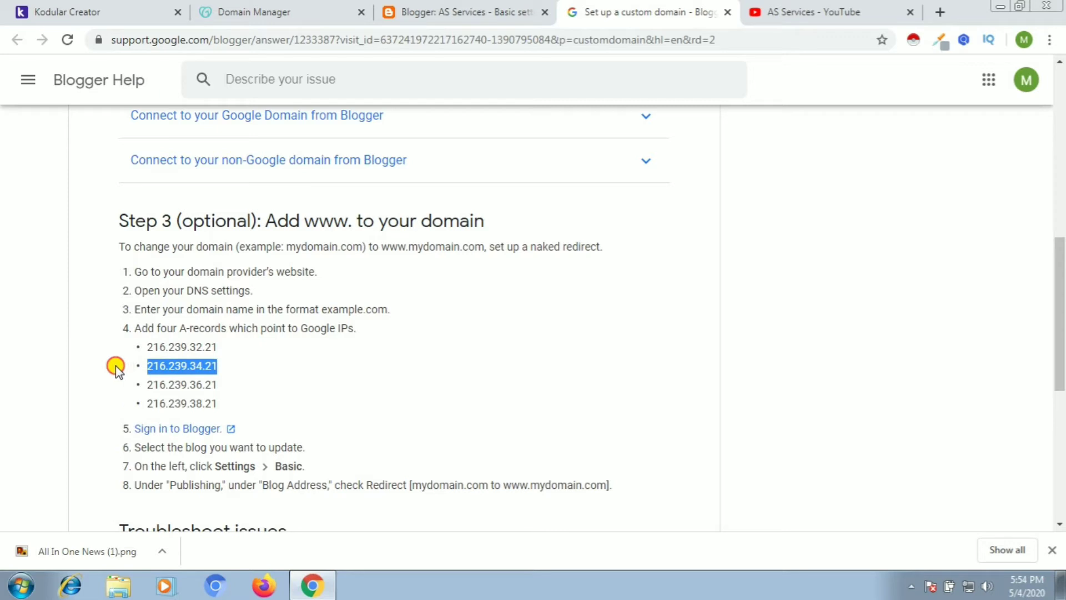
{"action": "right_click", "coordinate": [152, 364]}
{"action": "left_click", "coordinate": [159, 375]}
{"action": "left_click", "coordinate": [308, 9]}
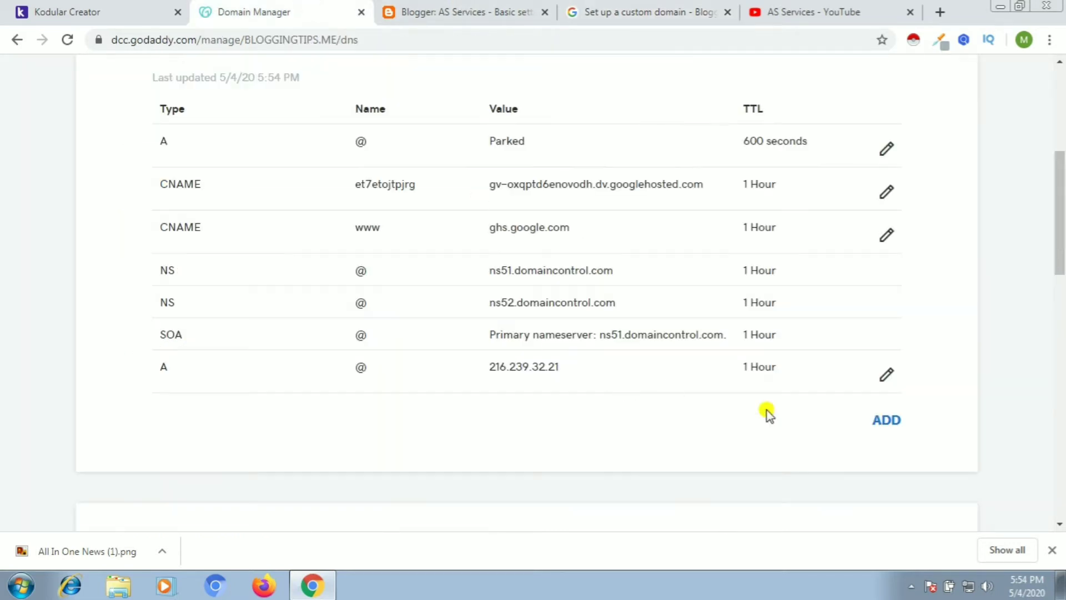
Add and save another A record with host @ pointing to 216.239.34.21.
{"action": "left_click", "coordinate": [874, 421]}
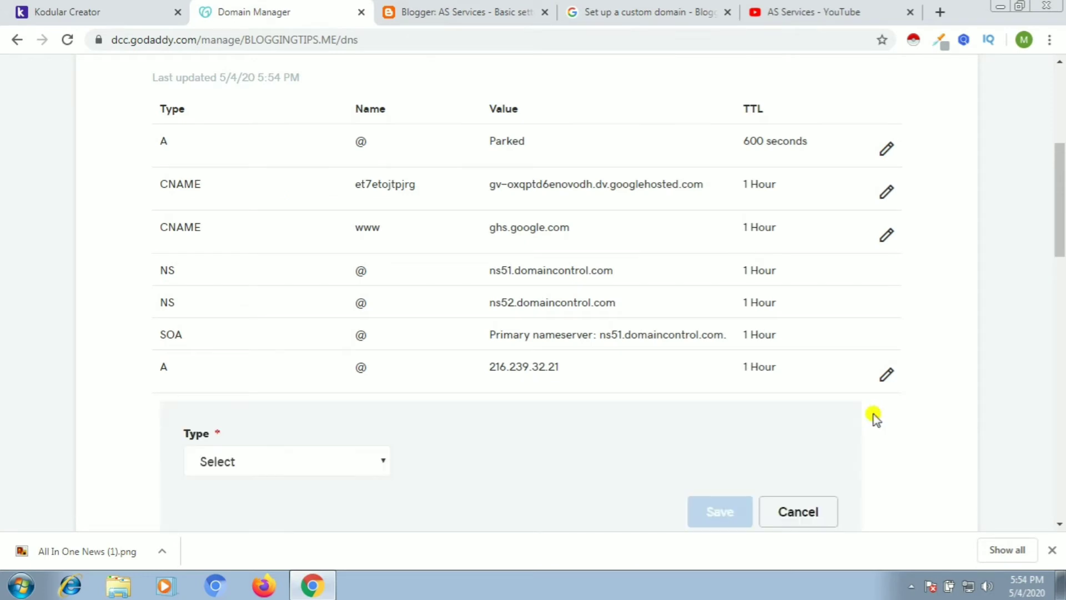
{"action": "left_click", "coordinate": [379, 468]}
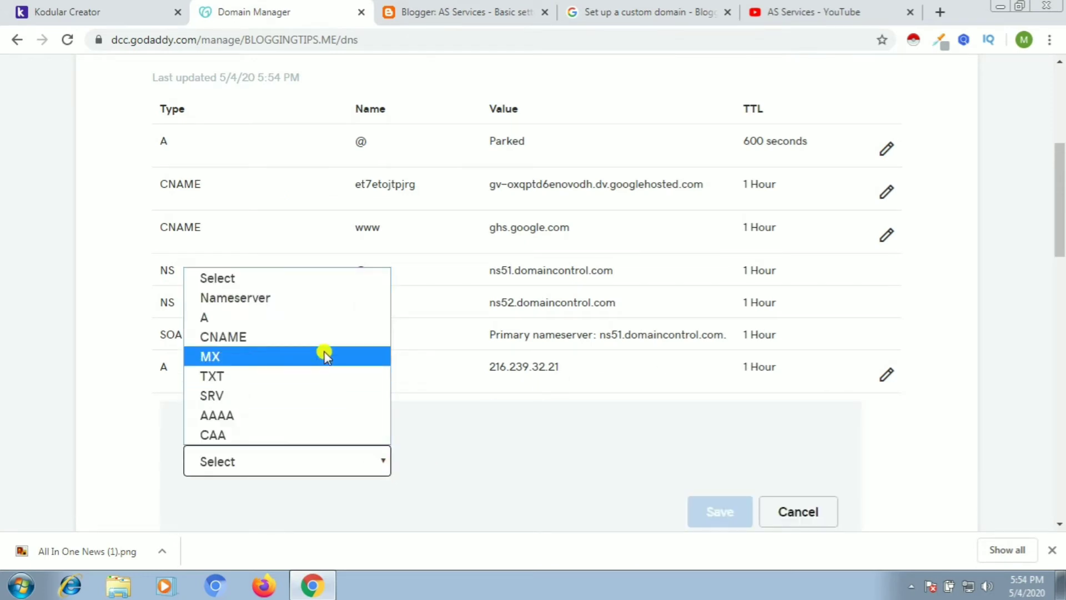
{"action": "left_click", "coordinate": [316, 318]}
{"action": "left_click", "coordinate": [458, 463]}
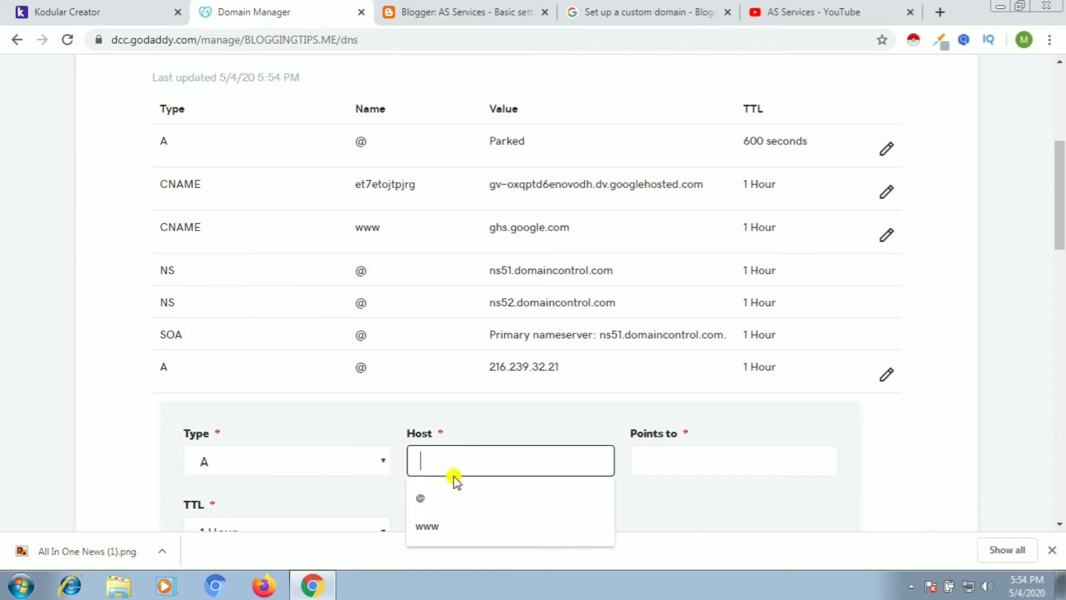
{"action": "left_click", "coordinate": [447, 493]}
{"action": "left_click", "coordinate": [655, 459]}
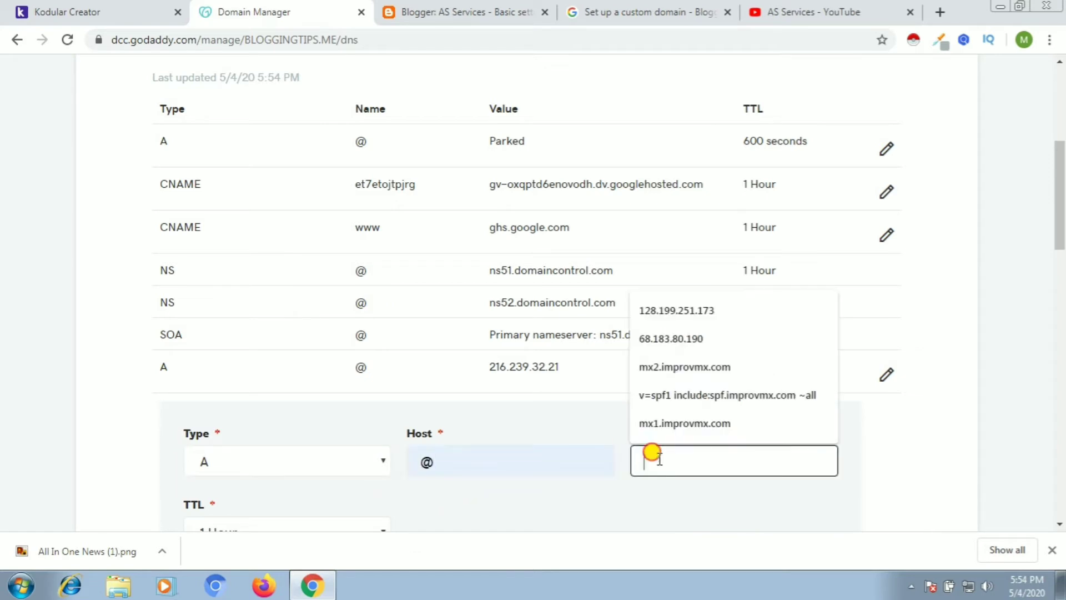
{"action": "key", "text": "ctrl+v"}
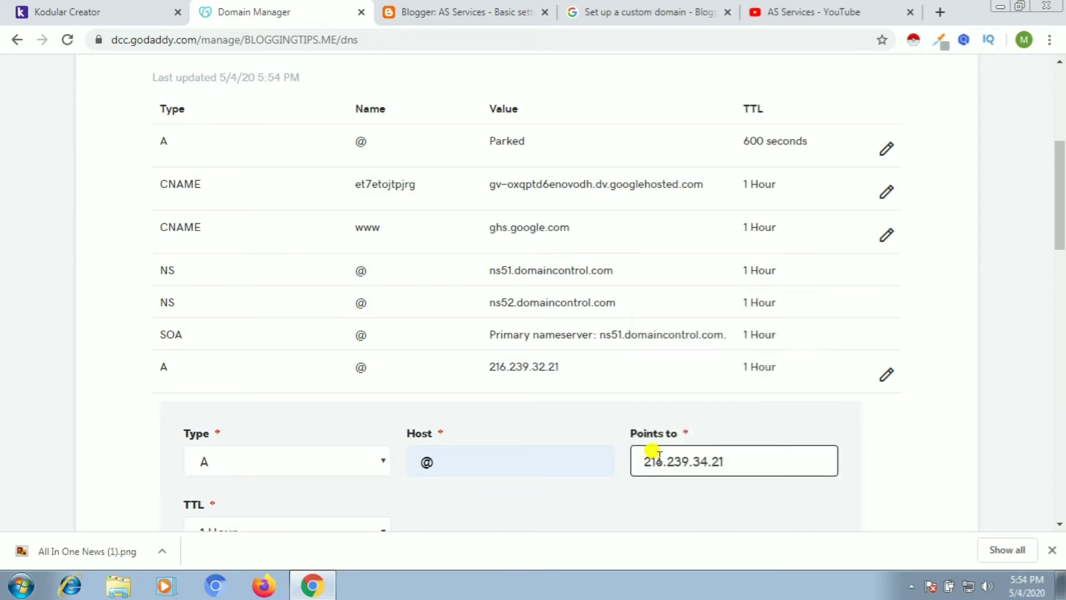
{"action": "left_click_drag", "start_coordinate": [1056, 233], "coordinate": [916, 326]}
{"action": "left_click", "coordinate": [744, 334]}
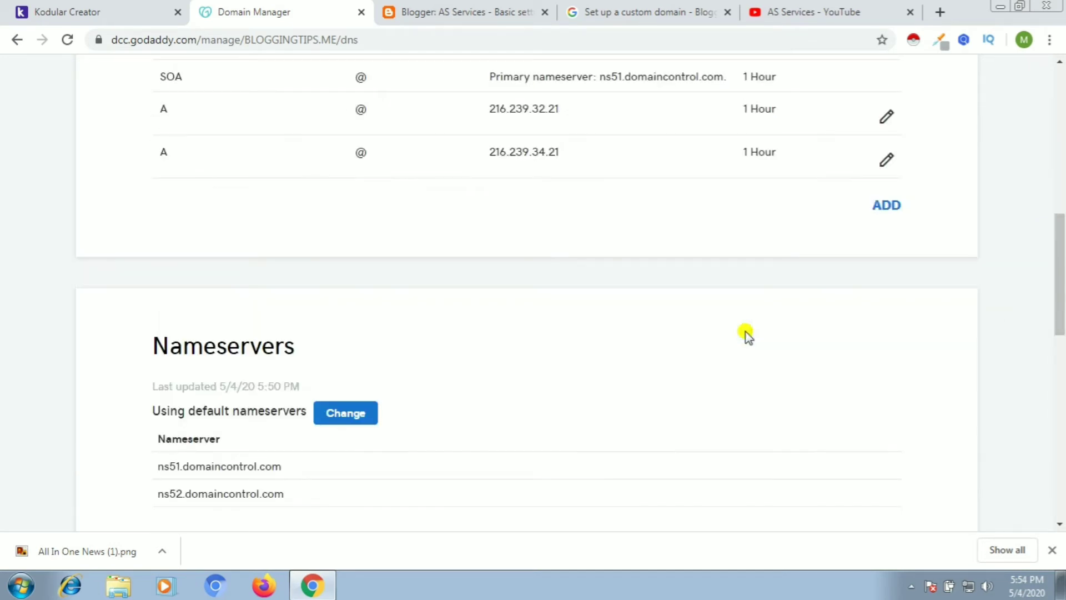
Copy the third Google IP, 216.239.36.21, from the Blogger Help page and return to the GoDaddy DNS records.
{"action": "left_click", "coordinate": [594, 10]}
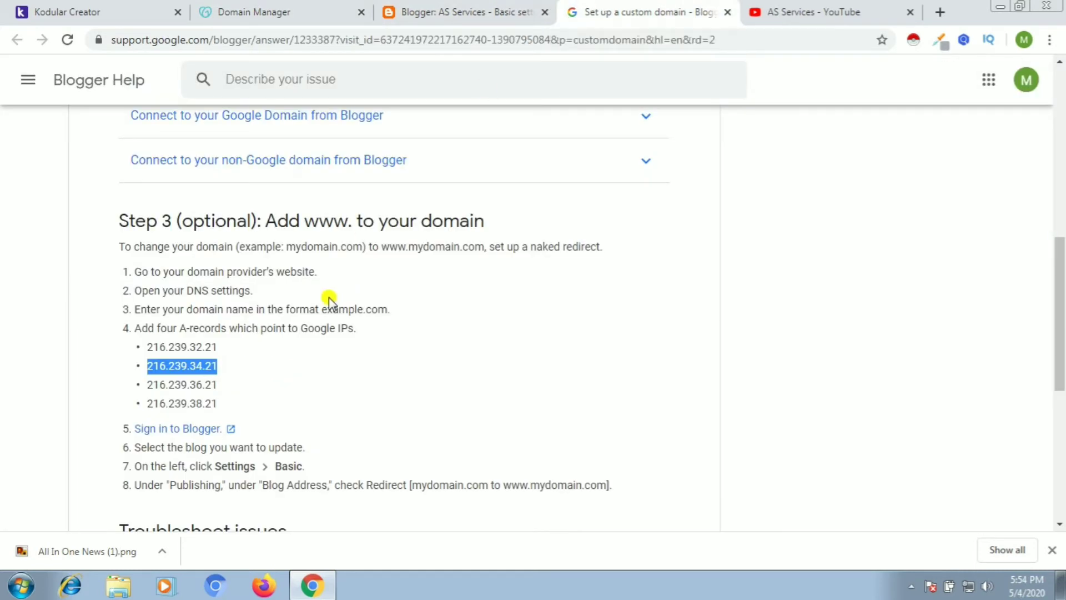
{"action": "left_click", "coordinate": [221, 386]}
{"action": "left_click_drag", "start_coordinate": [220, 386], "coordinate": [145, 390]}
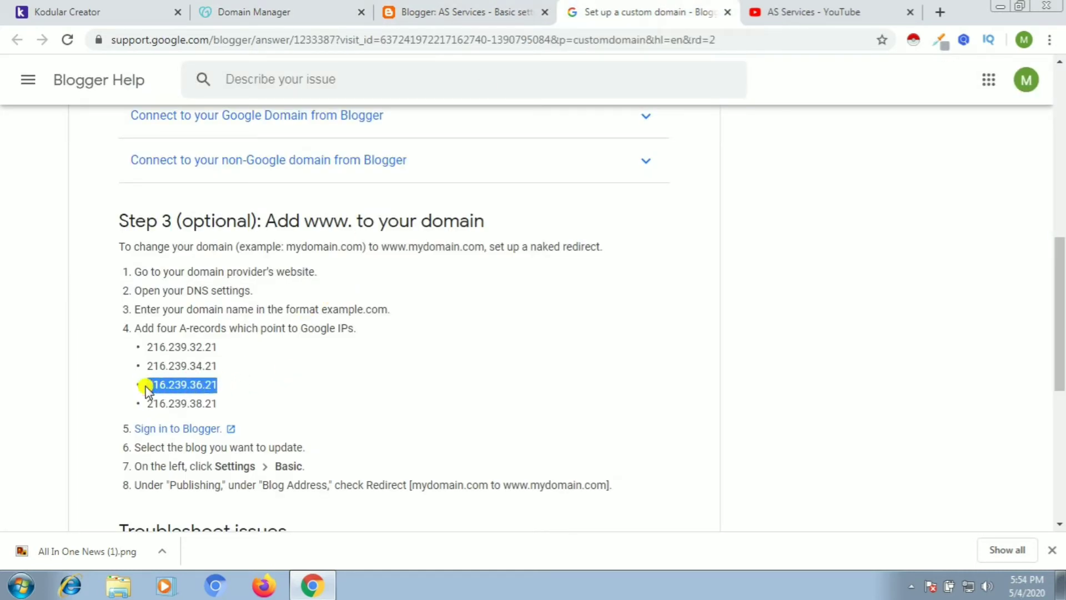
{"action": "right_click", "coordinate": [153, 383]}
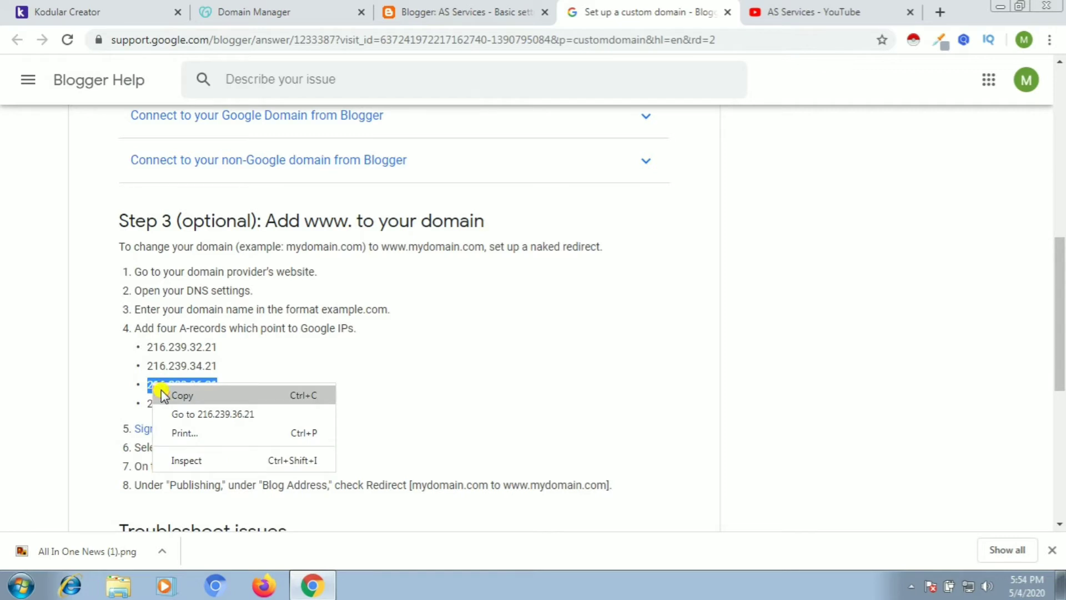
{"action": "left_click", "coordinate": [164, 395]}
{"action": "left_click", "coordinate": [253, 10]}
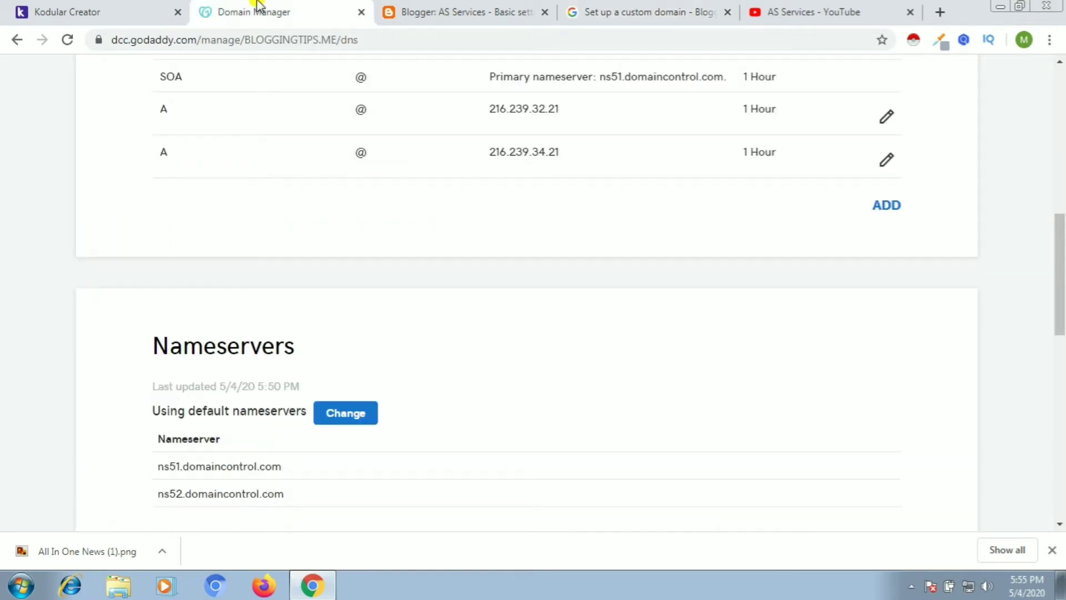
Add and save a third Google A record with host @ pointing to 216.239.36.21.
{"action": "left_click", "coordinate": [869, 207]}
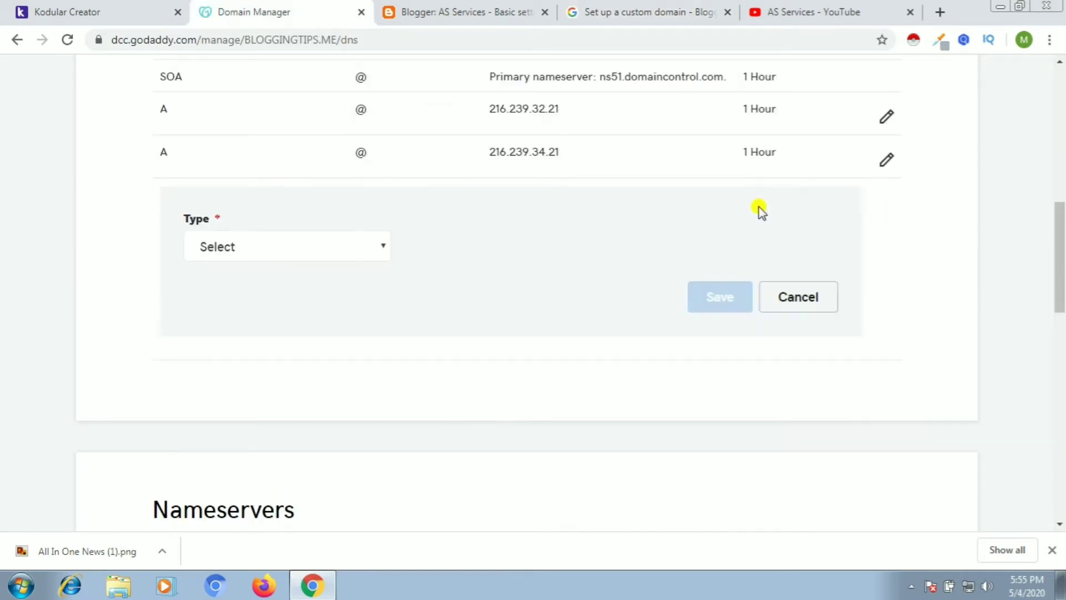
{"action": "left_click", "coordinate": [380, 251]}
{"action": "left_click", "coordinate": [269, 314]}
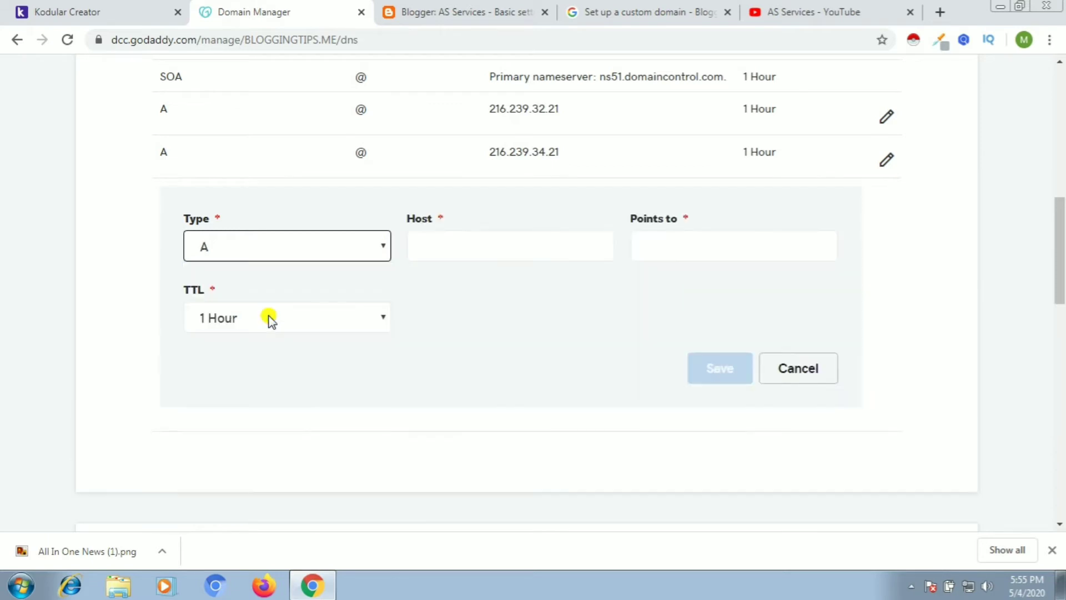
{"action": "left_click", "coordinate": [510, 244]}
{"action": "left_click", "coordinate": [511, 281]}
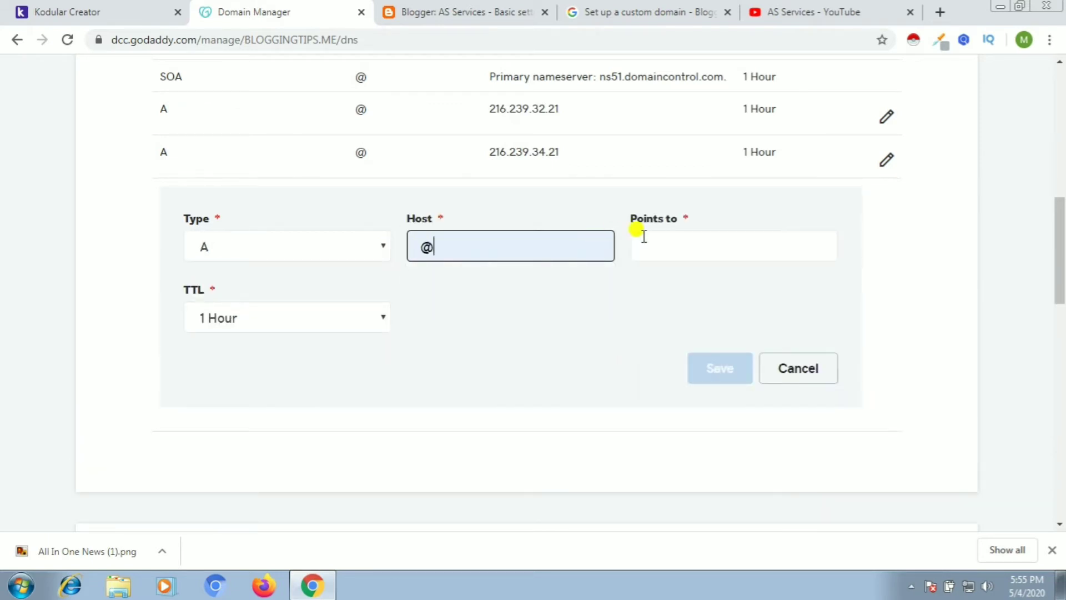
{"action": "left_click", "coordinate": [650, 239]}
{"action": "right_click", "coordinate": [654, 236]}
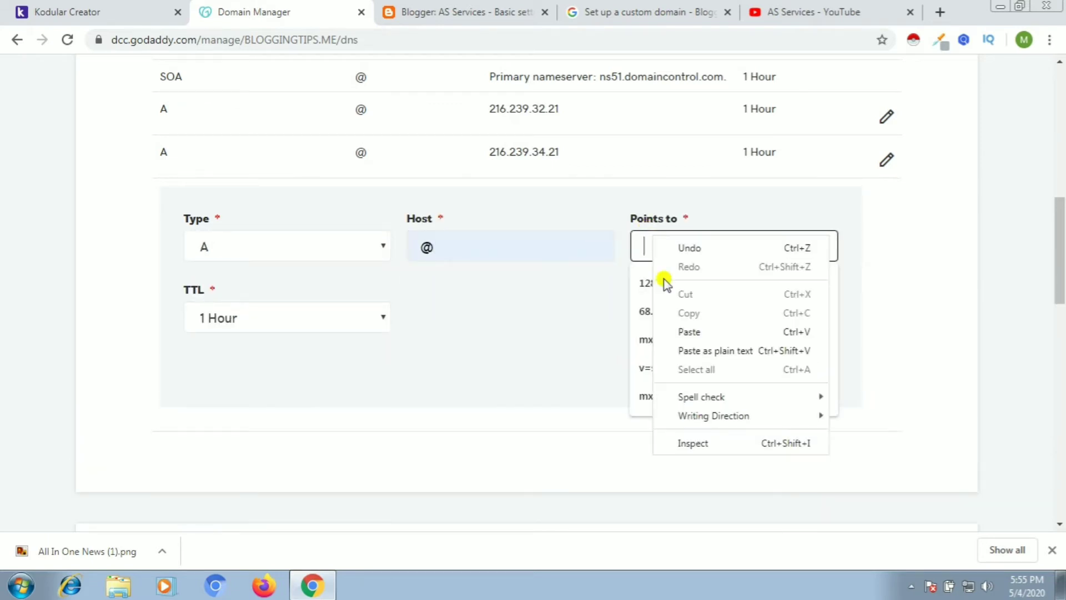
{"action": "left_click", "coordinate": [678, 331]}
{"action": "left_click", "coordinate": [713, 367]}
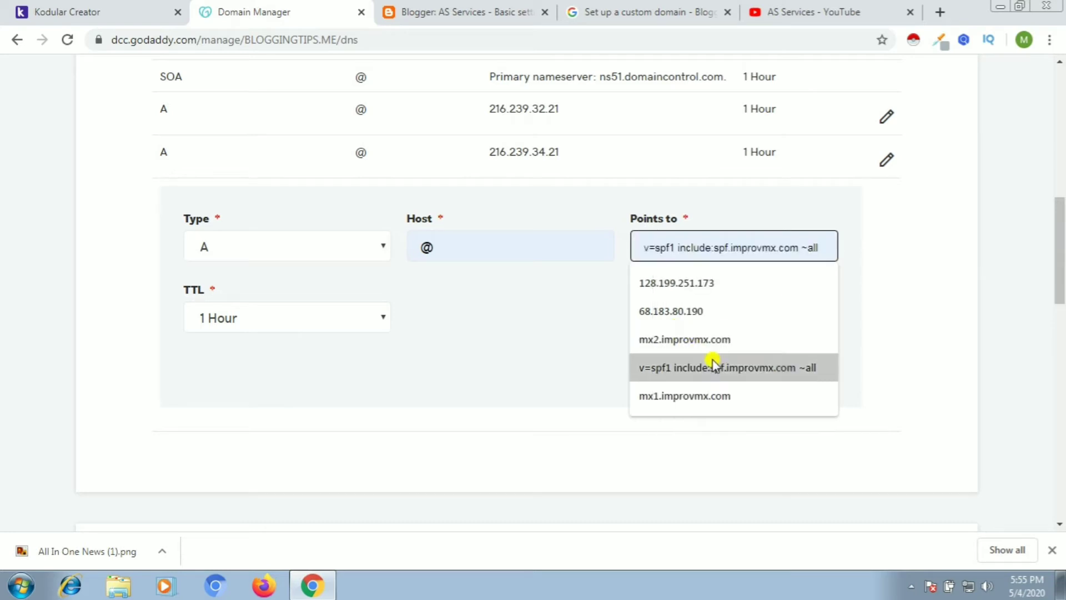
{"action": "left_click", "coordinate": [711, 441]}
{"action": "double_click", "coordinate": [748, 250]}
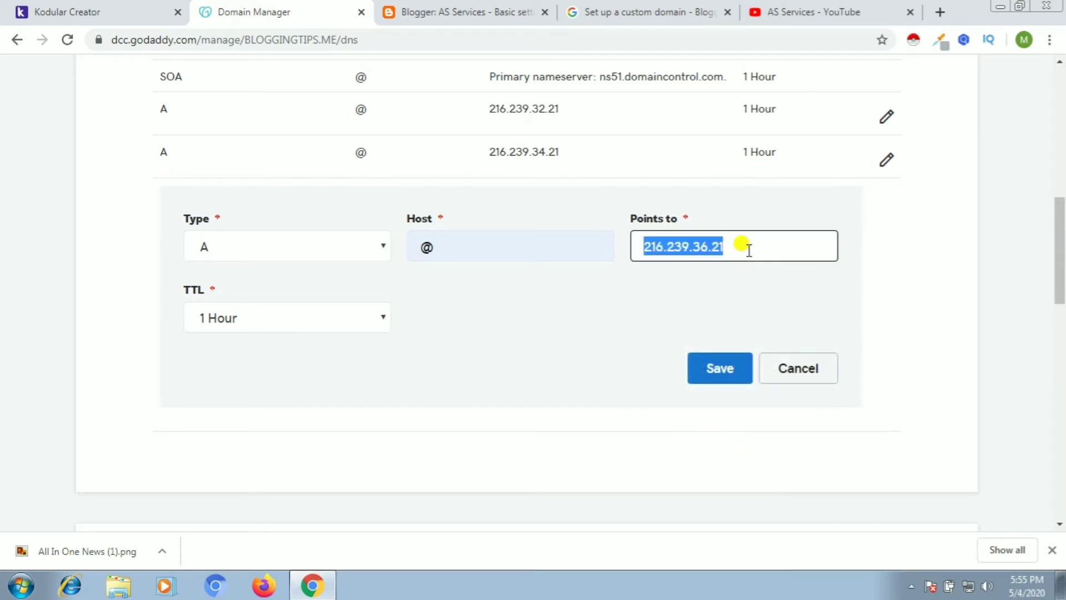
{"action": "left_click", "coordinate": [748, 250]}
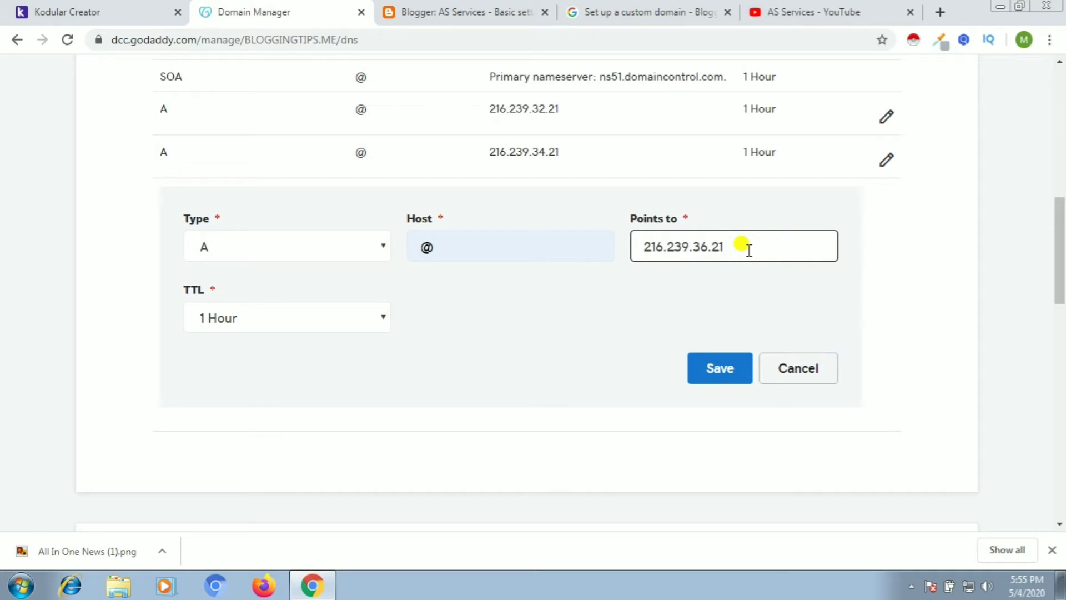
{"action": "left_click", "coordinate": [713, 367]}
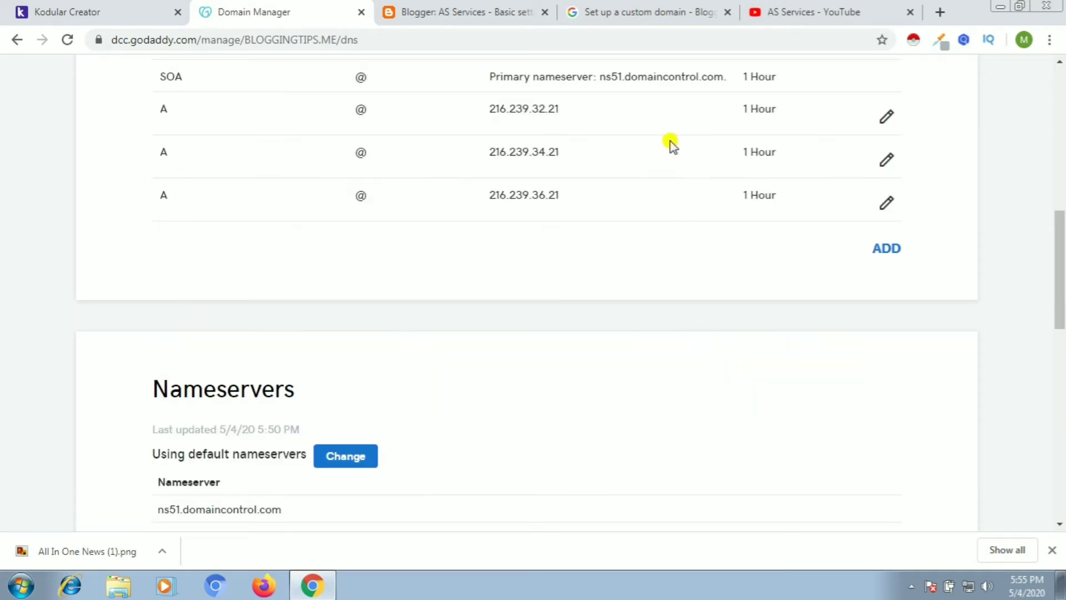
Copy the fourth Google IP, 216.239.38.21, from the Blogger Help page and return to the GoDaddy DNS records.
{"action": "left_click", "coordinate": [650, 9]}
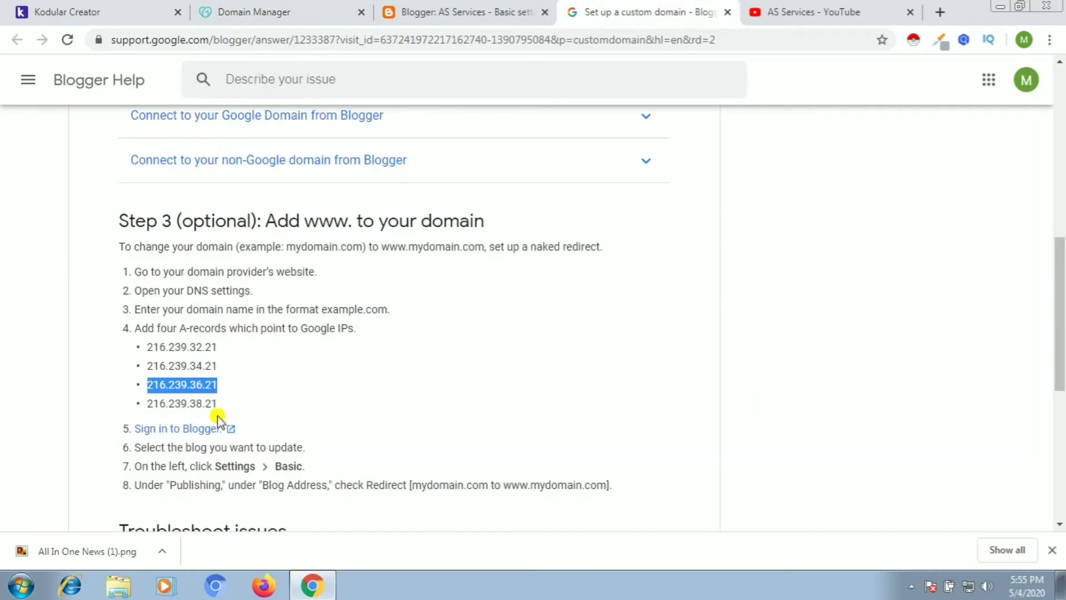
{"action": "left_click_drag", "start_coordinate": [222, 407], "coordinate": [145, 408]}
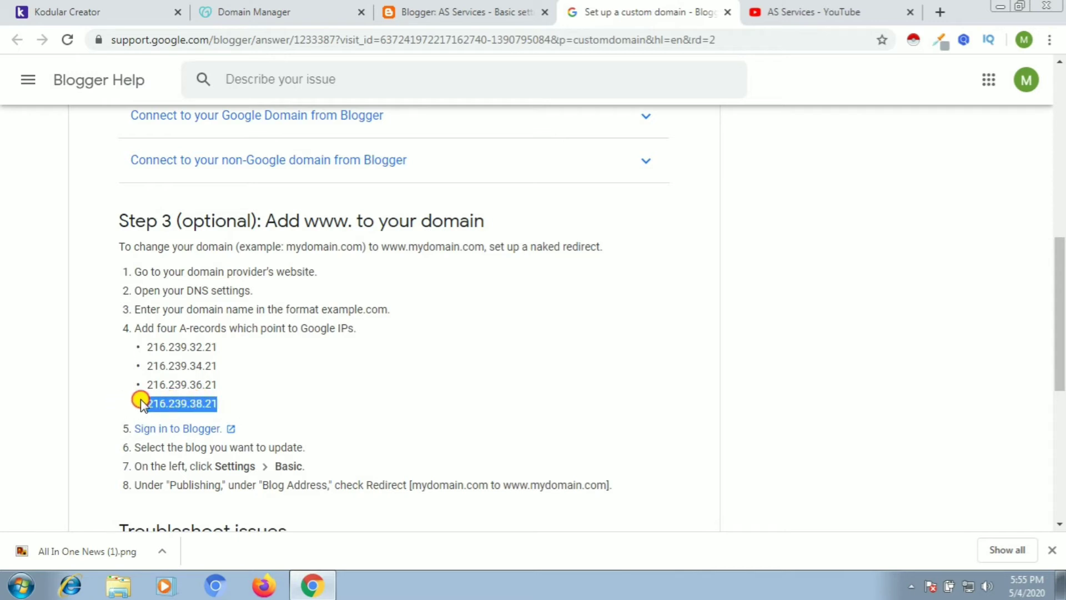
{"action": "right_click", "coordinate": [160, 408]}
{"action": "left_click", "coordinate": [172, 414]}
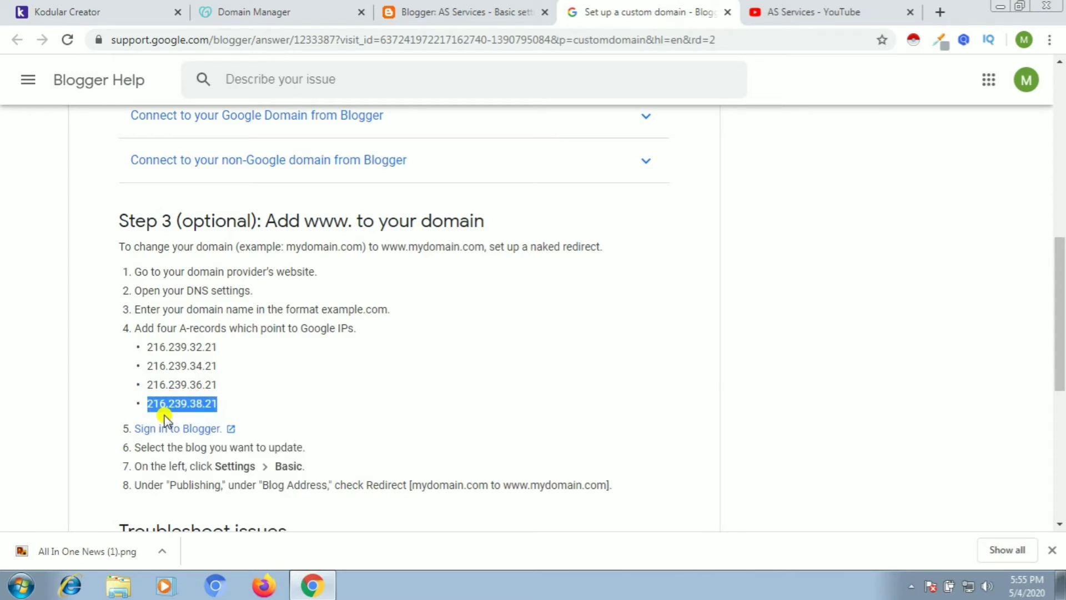
{"action": "left_click", "coordinate": [289, 8]}
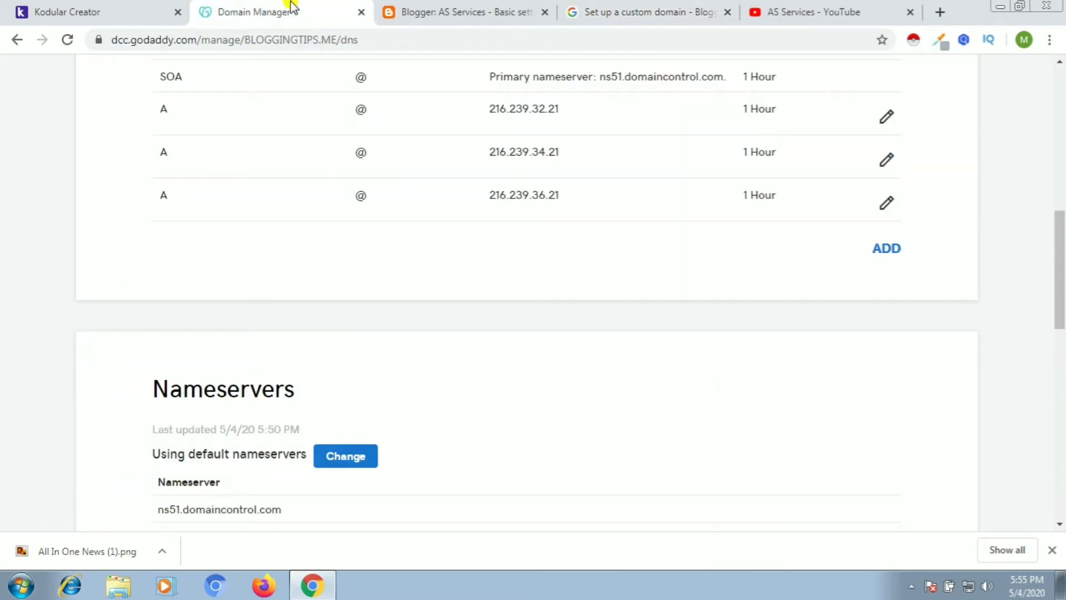
Add and save the fourth Google A record with host @ pointing to 216.239.38.21.
{"action": "left_click", "coordinate": [876, 247]}
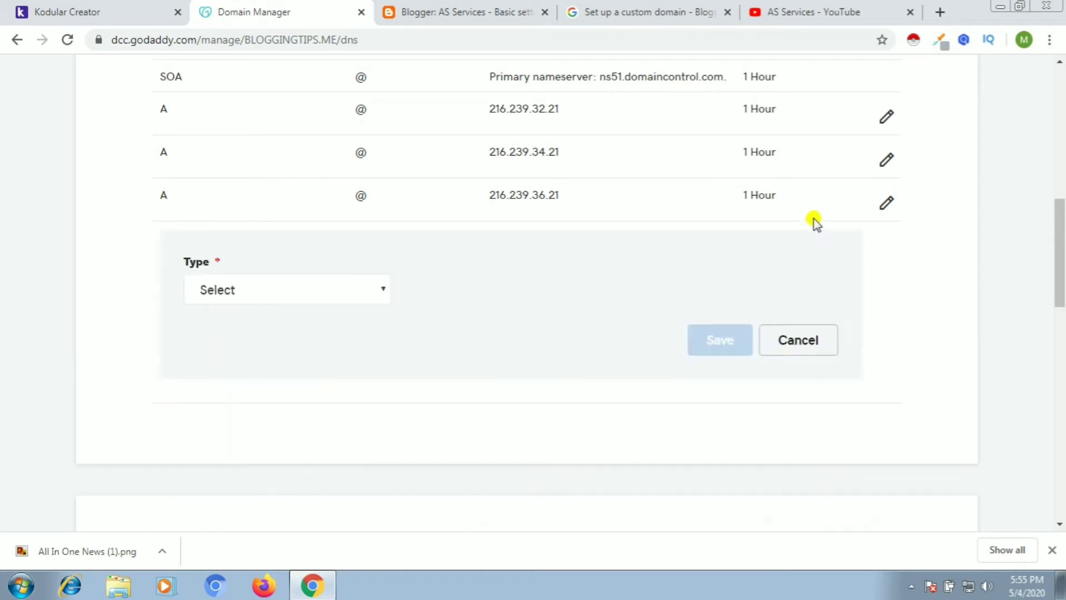
{"action": "left_click", "coordinate": [369, 291]}
{"action": "left_click", "coordinate": [294, 354]}
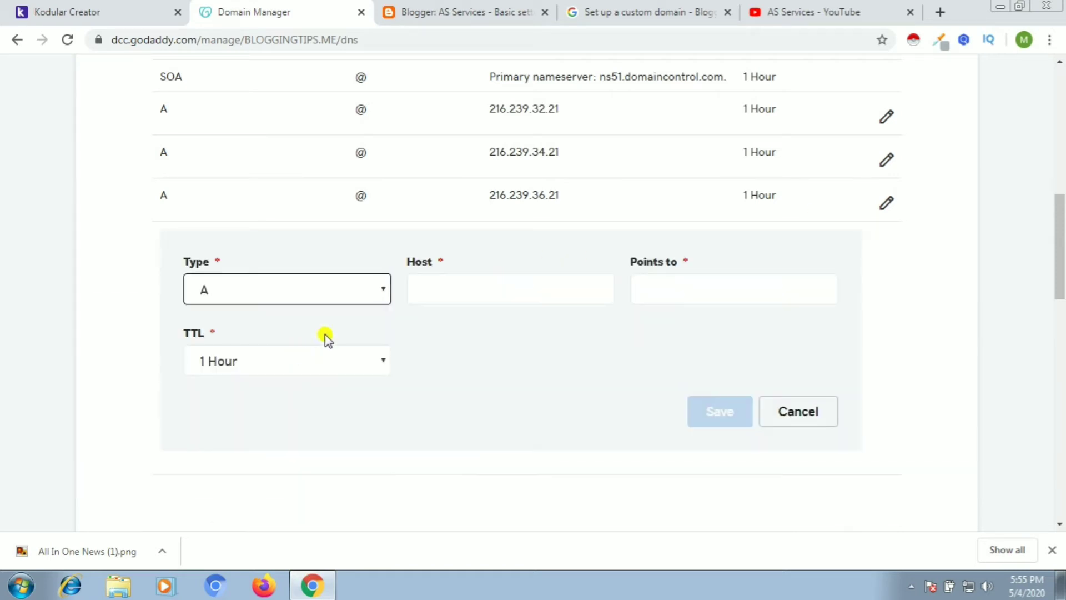
{"action": "left_click", "coordinate": [587, 297]}
{"action": "left_click", "coordinate": [671, 289]}
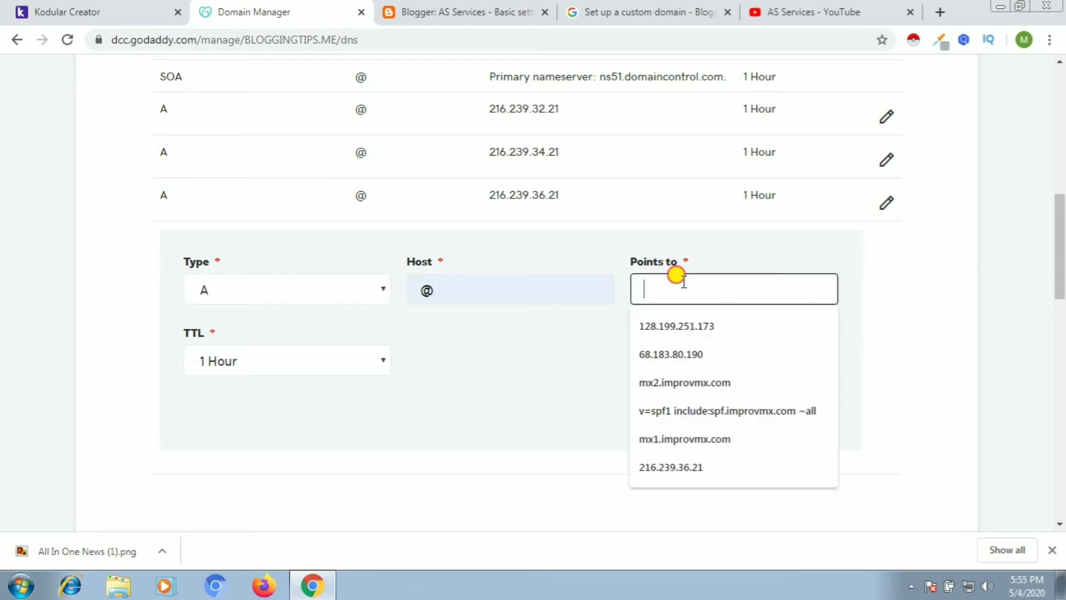
{"action": "key", "text": "ctrl+v"}
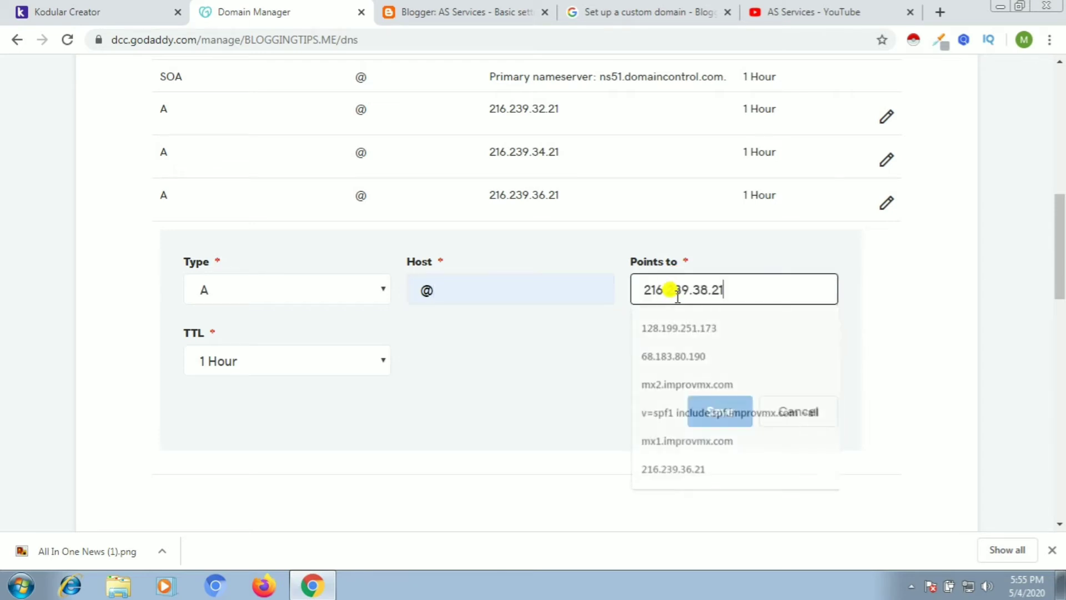
{"action": "left_click", "coordinate": [711, 406]}
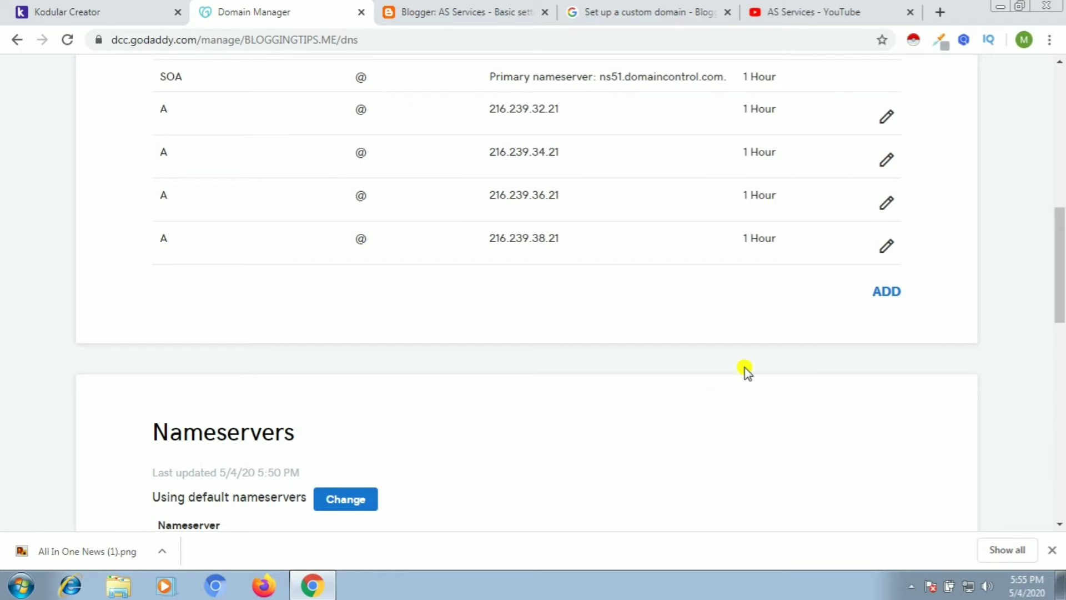
Review the DNS records, then switch to Blogger's basic settings and view the live AS Services blog in a new tab.
{"action": "left_click_drag", "start_coordinate": [1060, 304], "coordinate": [1060, 212]}
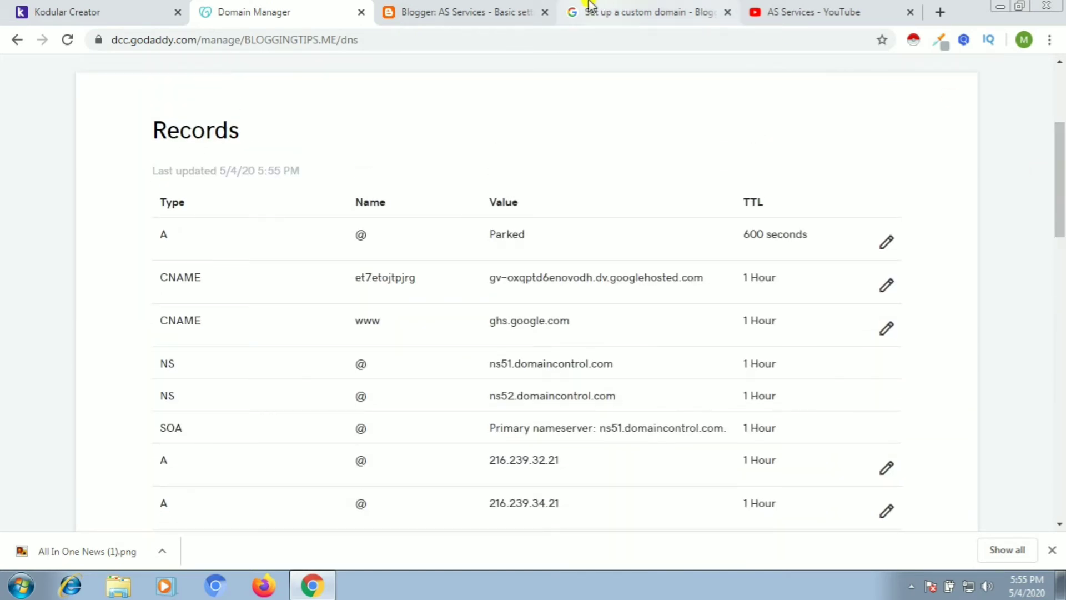
{"action": "left_click", "coordinate": [512, 7]}
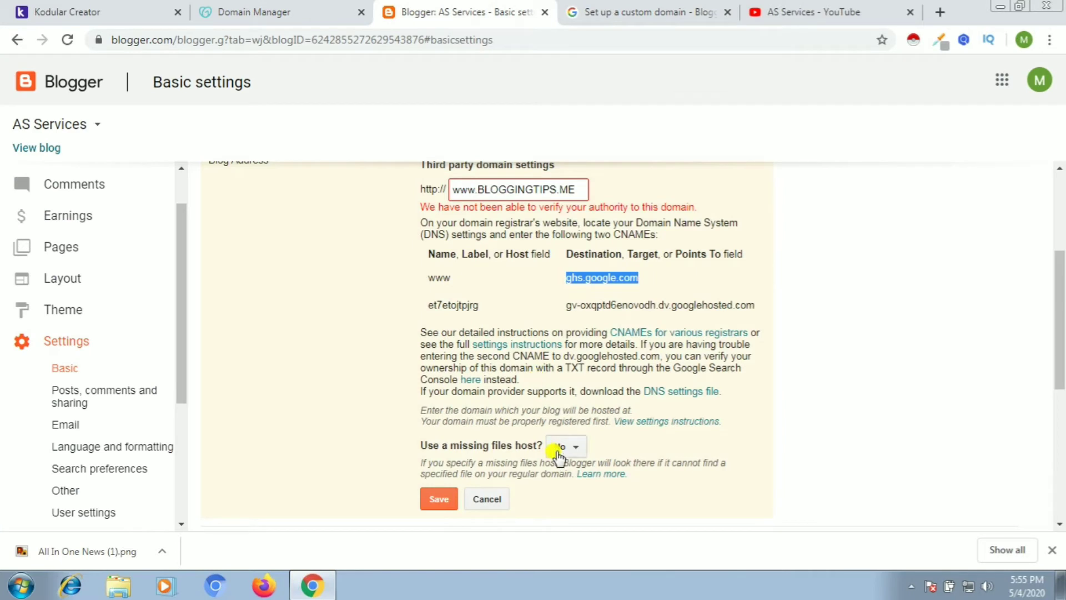
{"action": "left_click_drag", "start_coordinate": [1056, 320], "coordinate": [1060, 413]}
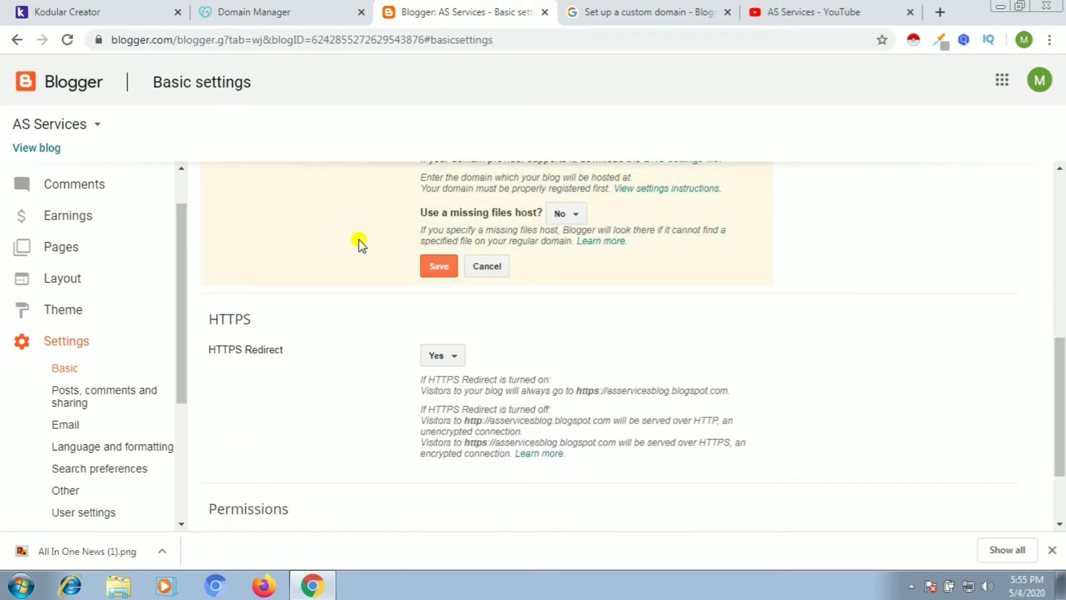
{"action": "right_click", "coordinate": [45, 149]}
{"action": "left_click", "coordinate": [52, 155]}
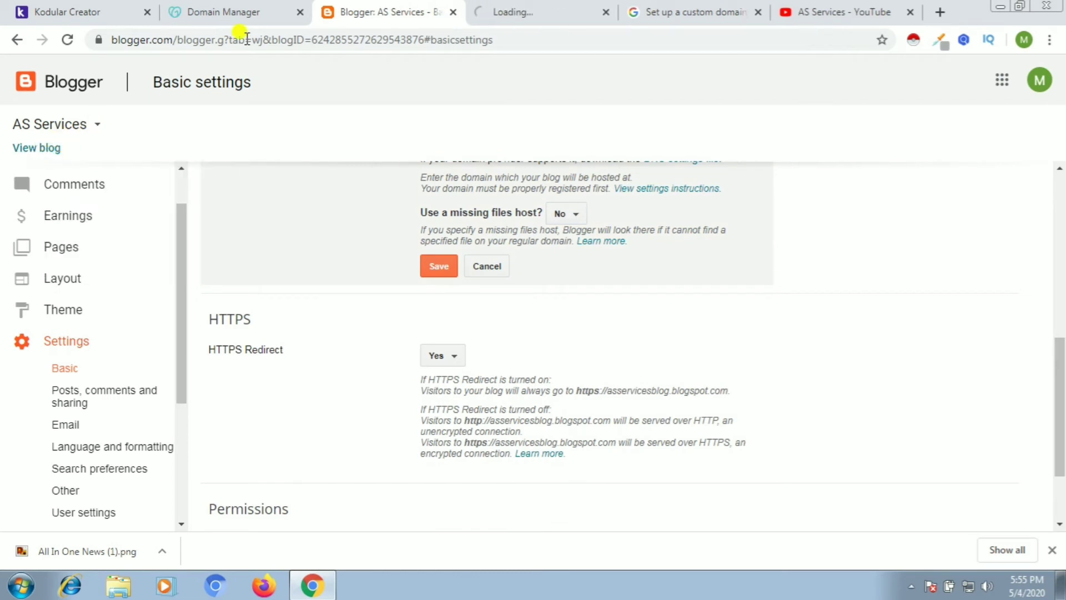
{"action": "left_click", "coordinate": [515, 9]}
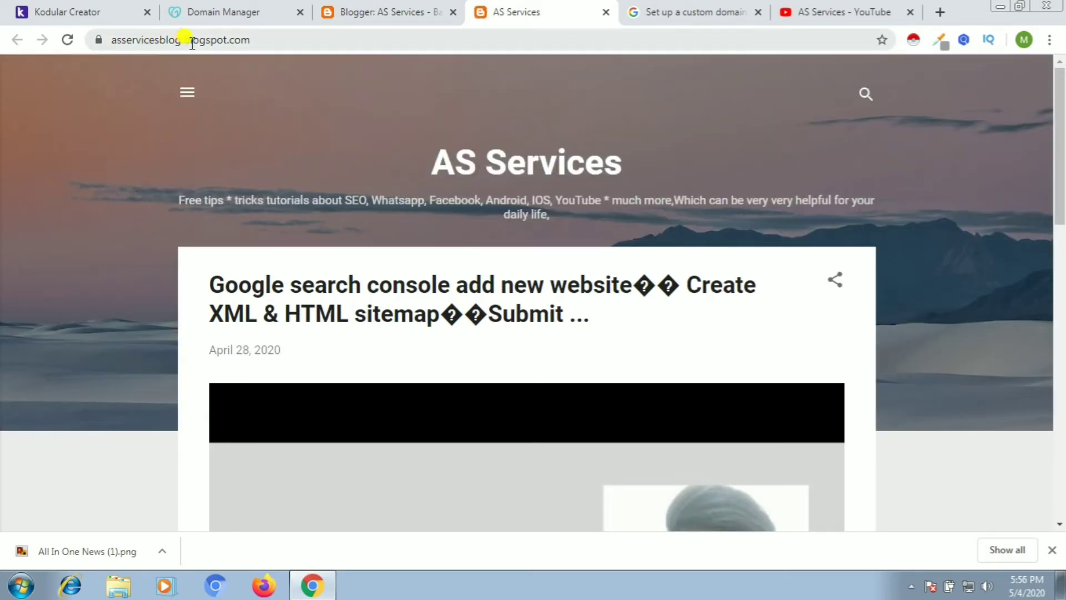
{"action": "left_click", "coordinate": [371, 8]}
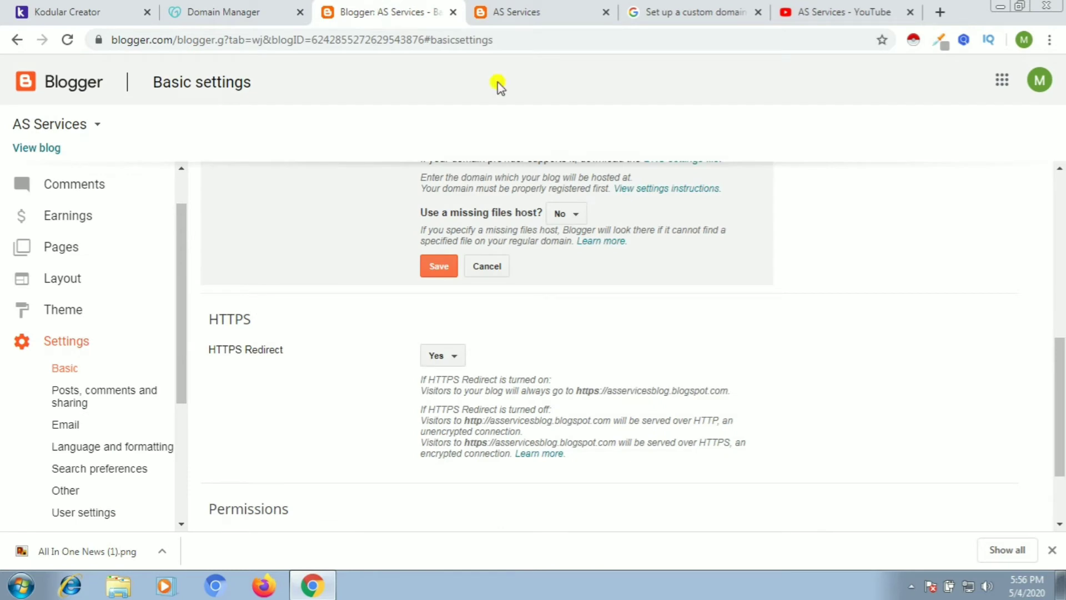
{"action": "left_click_drag", "start_coordinate": [1056, 383], "coordinate": [1057, 308]}
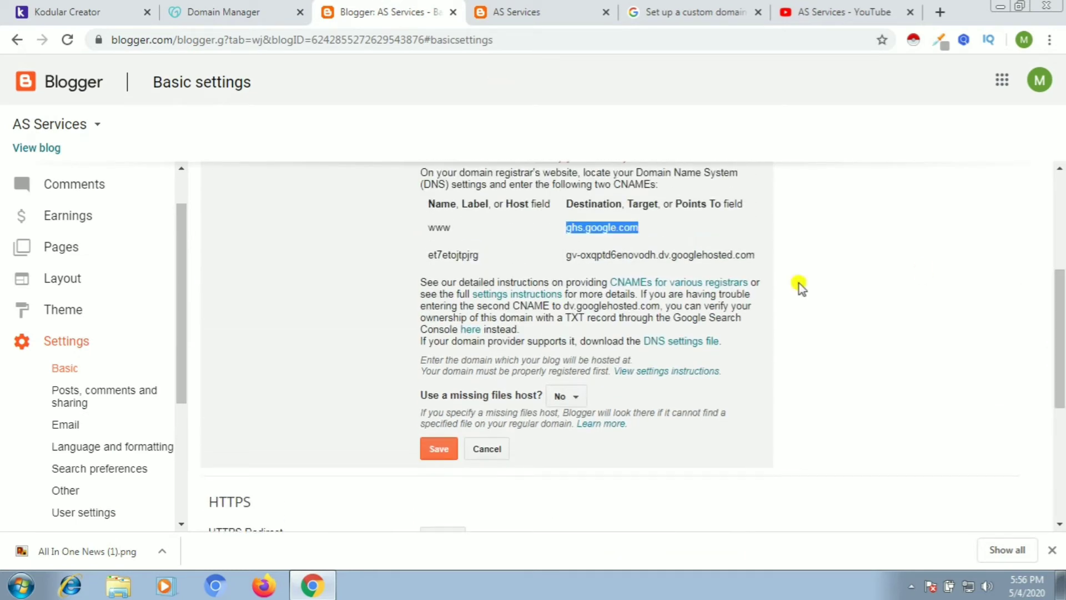
{"action": "left_click", "coordinate": [438, 449]}
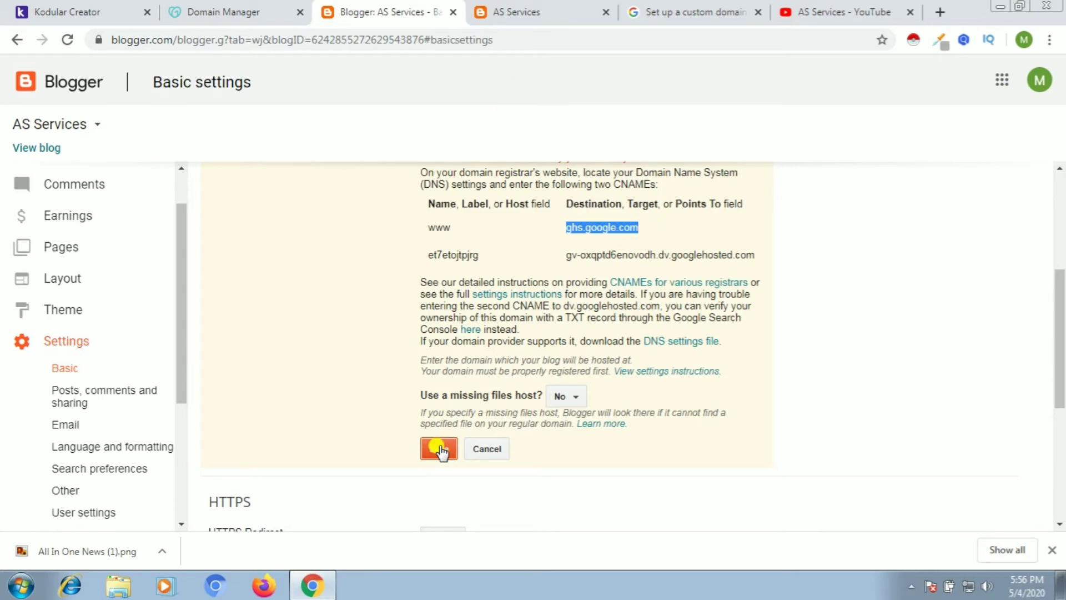
{"action": "left_click_drag", "start_coordinate": [1058, 364], "coordinate": [1060, 308]}
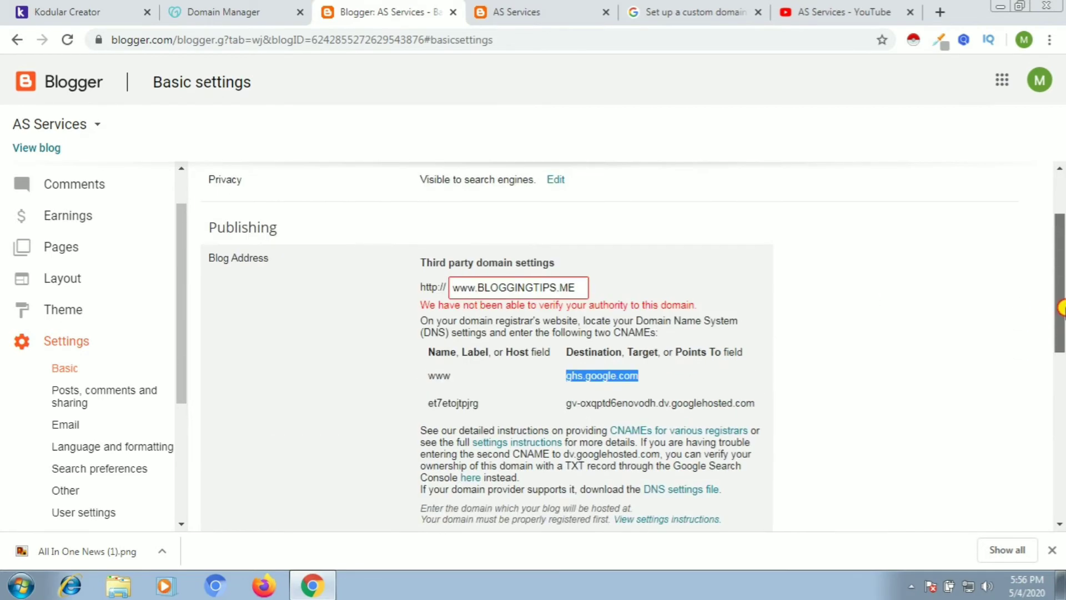
{"action": "scroll", "coordinate": [536, 239], "scroll_direction": "down", "scroll_amount": 3}
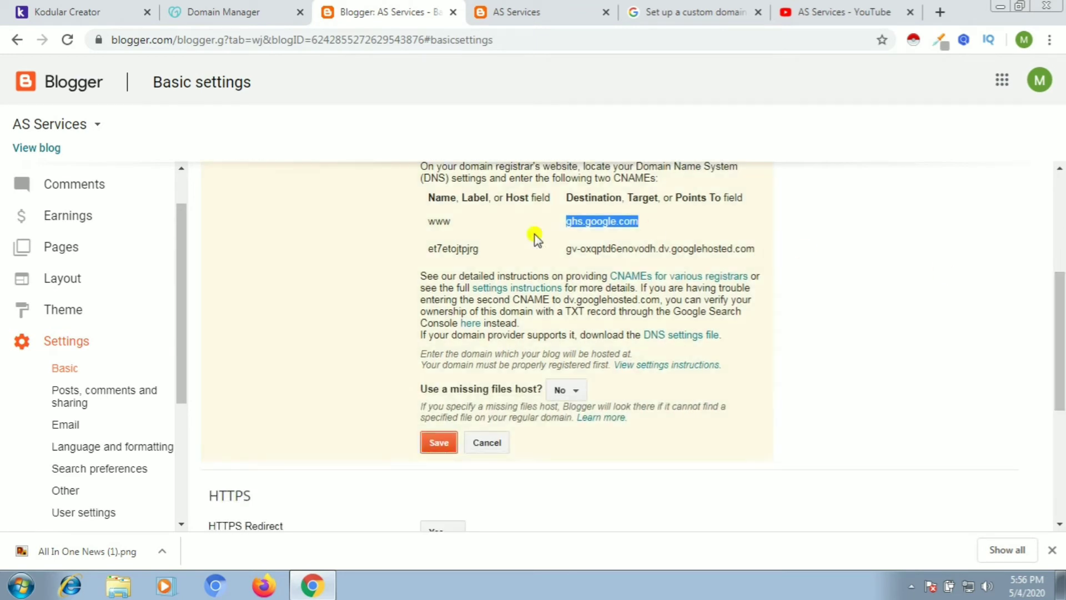
Reload Blogger's basic settings, discarding the unsaved changes, and start setting up a third-party URL for the blog.
{"action": "left_click", "coordinate": [68, 41]}
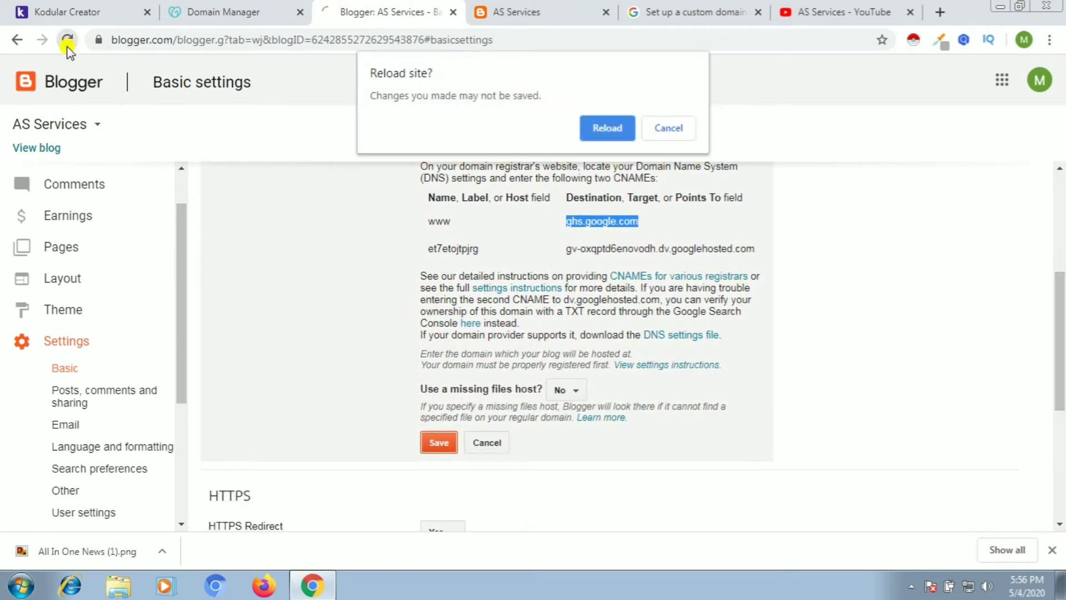
{"action": "left_click", "coordinate": [584, 127]}
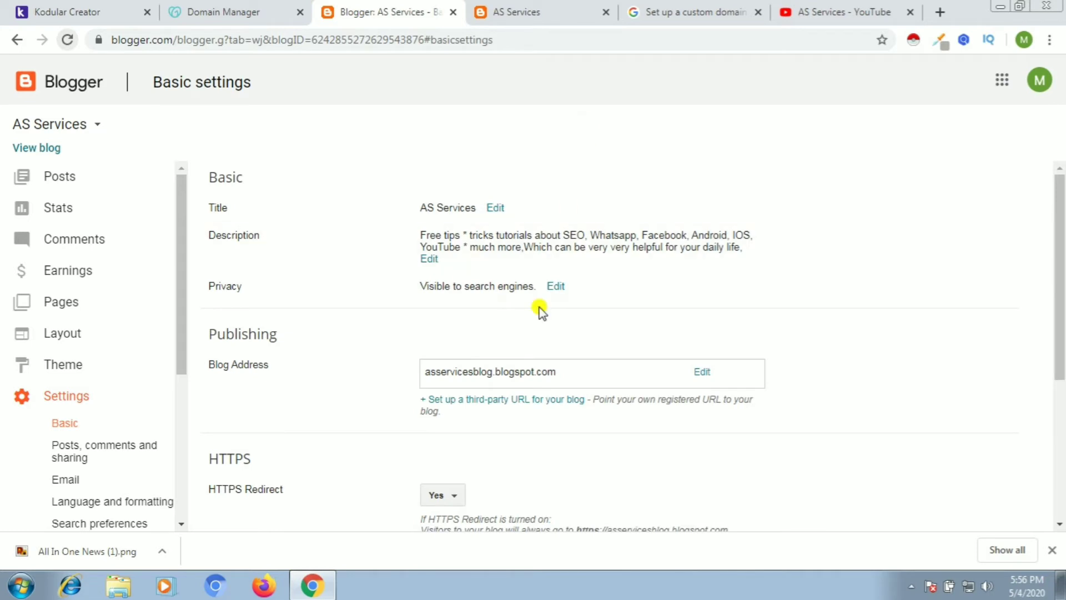
{"action": "left_click", "coordinate": [479, 404]}
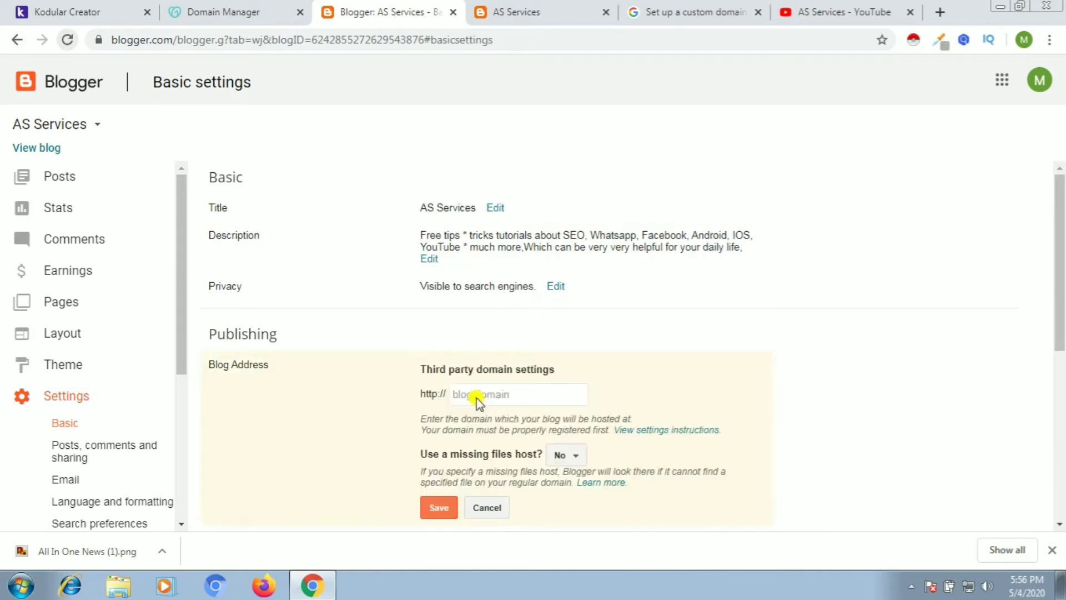
Copy the domain name BLOGGINGTIPS.ME from GoDaddy's DNS Management page.
{"action": "left_click", "coordinate": [232, 10]}
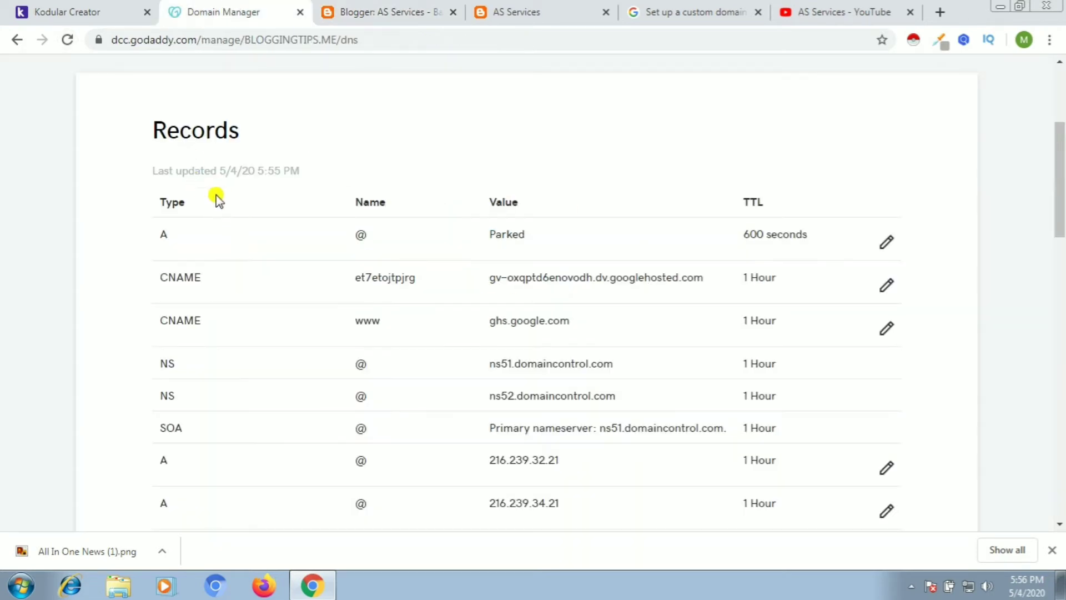
{"action": "left_click_drag", "start_coordinate": [1057, 226], "coordinate": [1056, 138]}
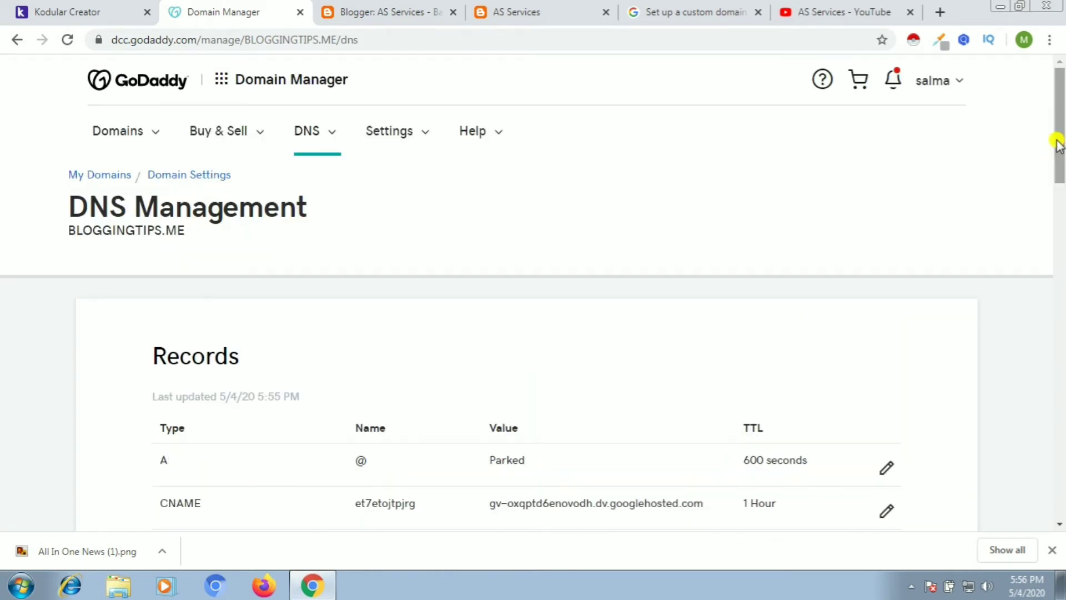
{"action": "left_click_drag", "start_coordinate": [184, 236], "coordinate": [69, 234]}
{"action": "key", "text": "ctrl+c"}
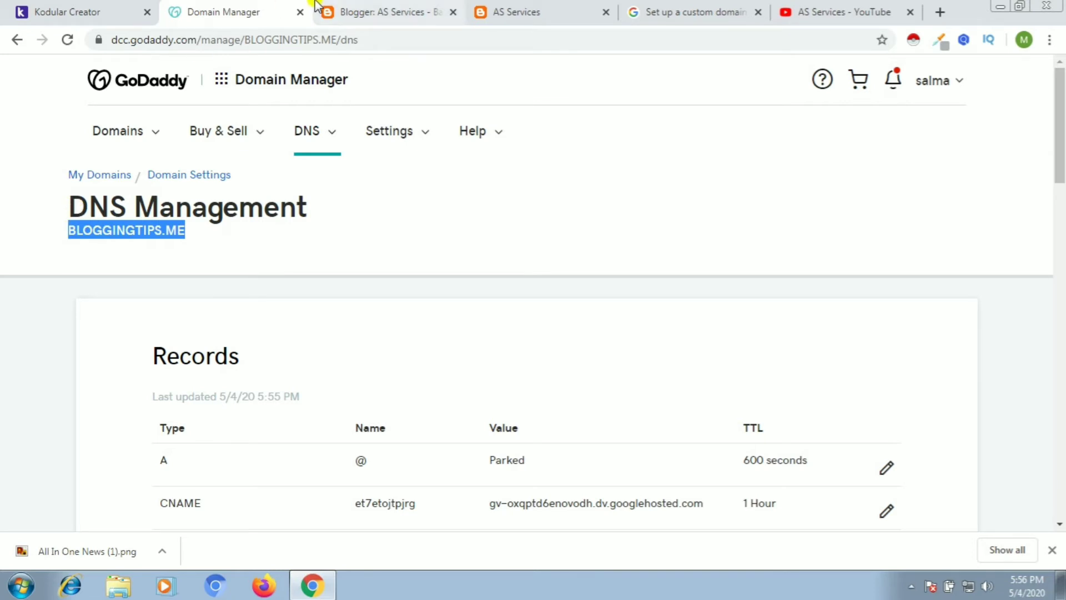
{"action": "left_click", "coordinate": [337, 7]}
{"action": "left_click", "coordinate": [480, 391]}
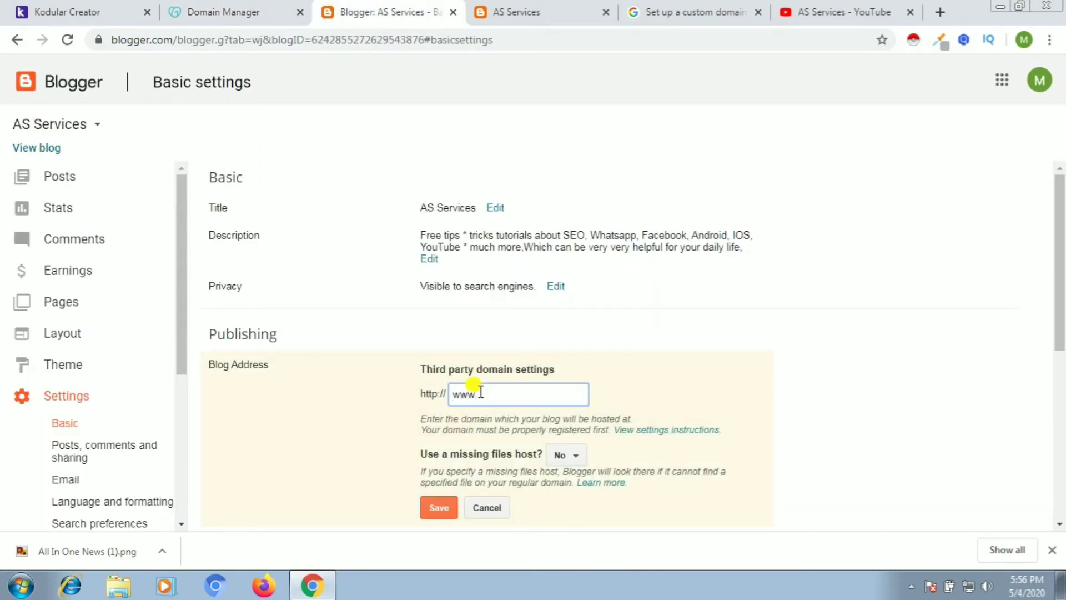
{"action": "type", "text": "www."}
{"action": "key", "text": "ctrl+v"}
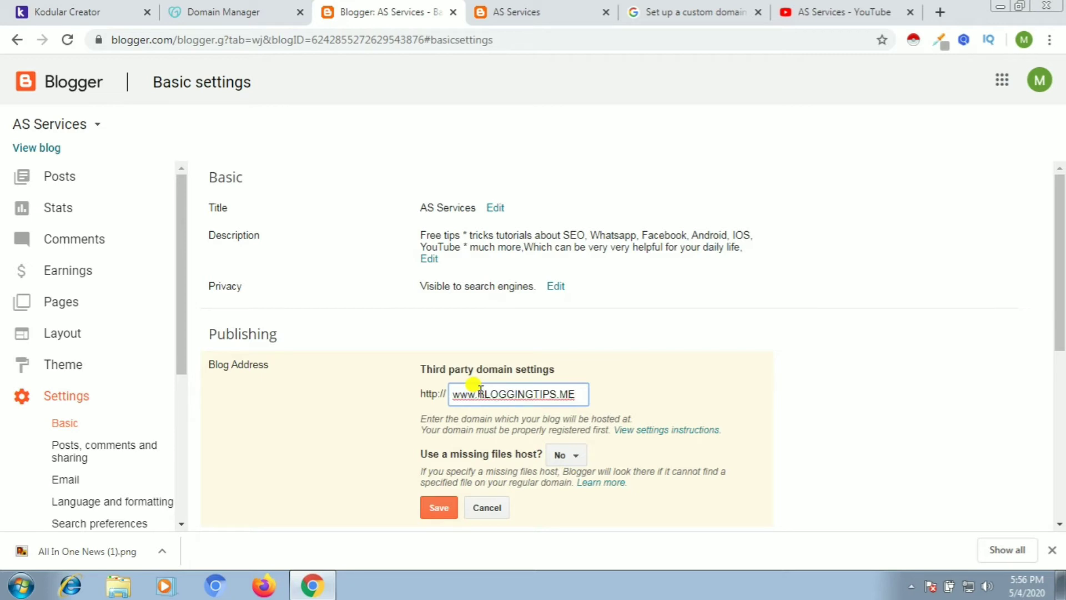
{"action": "left_click", "coordinate": [439, 507]}
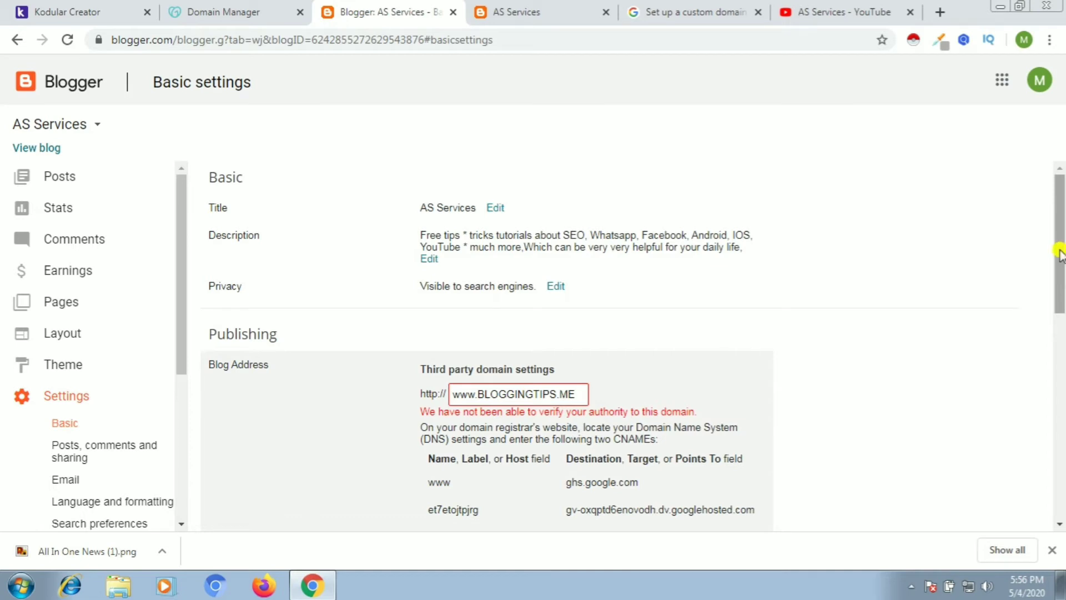
{"action": "mouse_move", "coordinate": [1061, 253]}
{"action": "left_mouse_down"}
{"action": "mouse_move", "coordinate": [1061, 341]}
{"action": "mouse_move", "coordinate": [1060, 254]}
{"action": "left_mouse_up"}
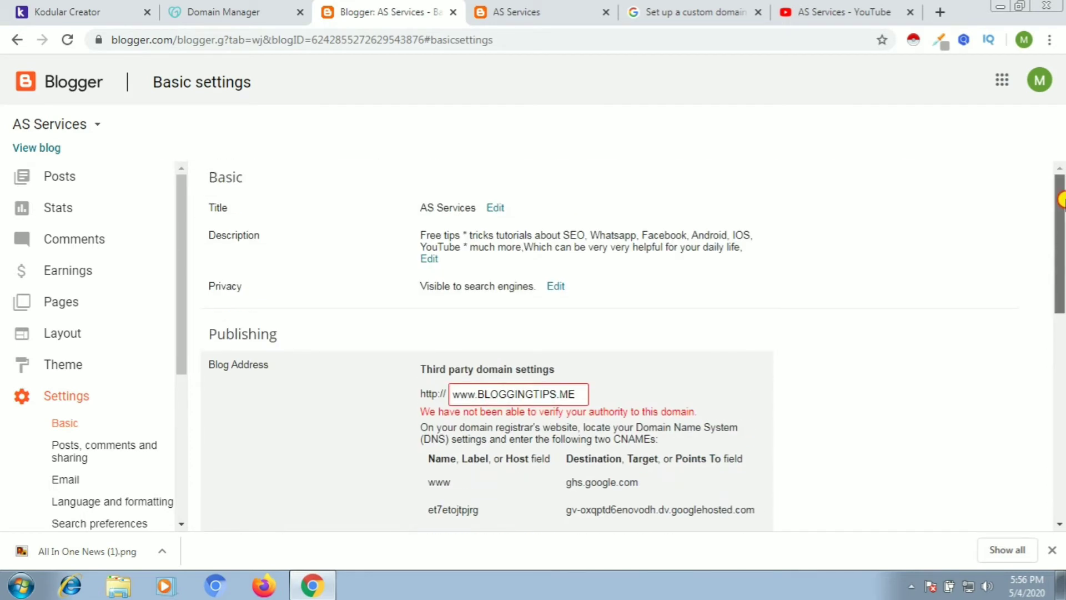
Switch to Kodular Creator, dismiss the network error, and view the Clock1 properties on Screen1 of the worldnews project.
{"action": "left_click", "coordinate": [81, 6]}
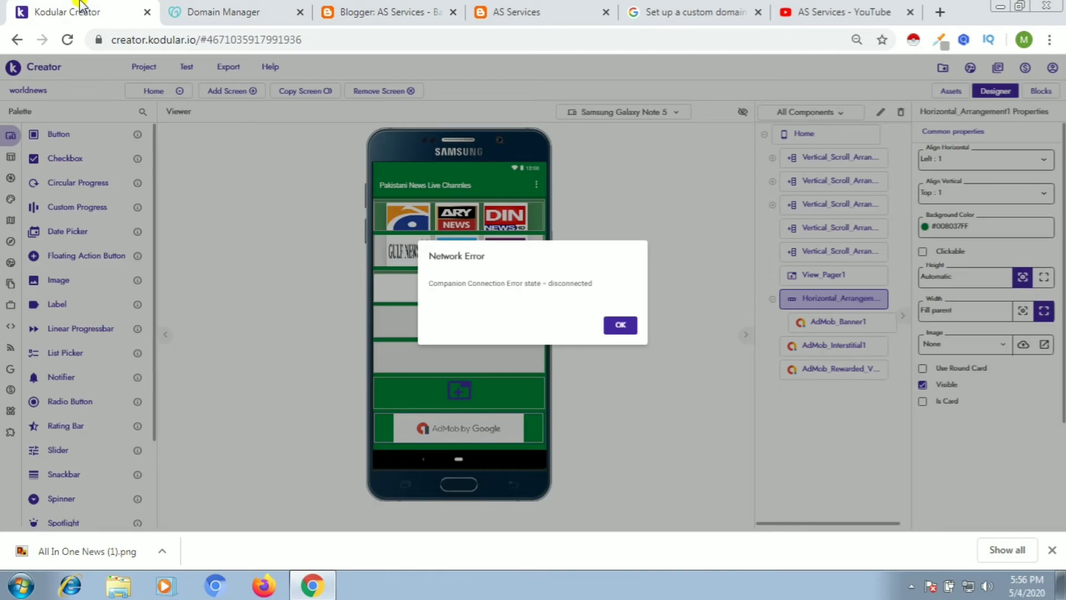
{"action": "left_click", "coordinate": [620, 325]}
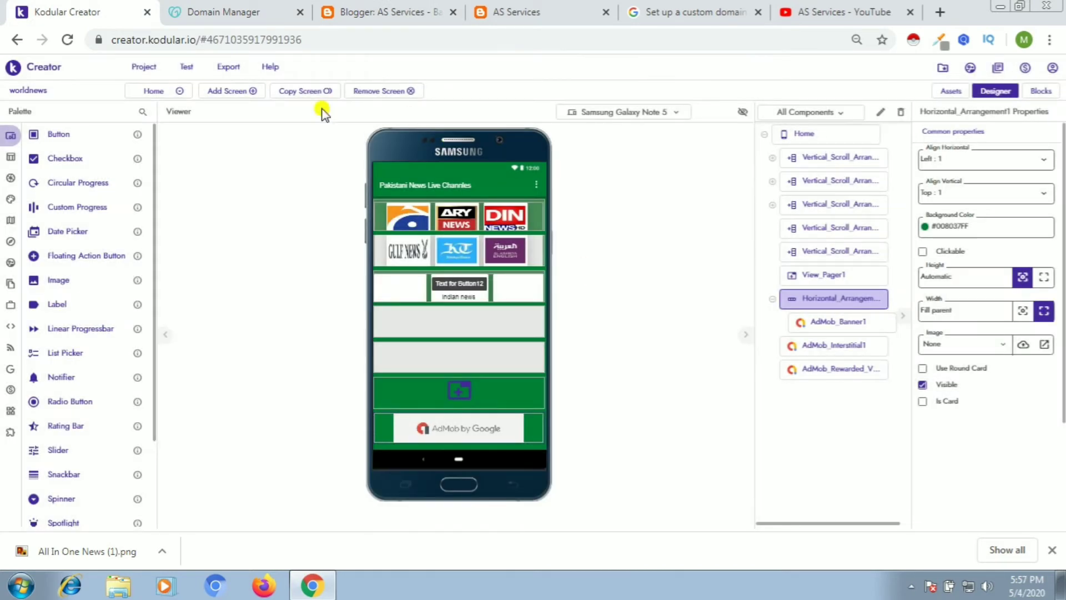
{"action": "left_click", "coordinate": [174, 90]}
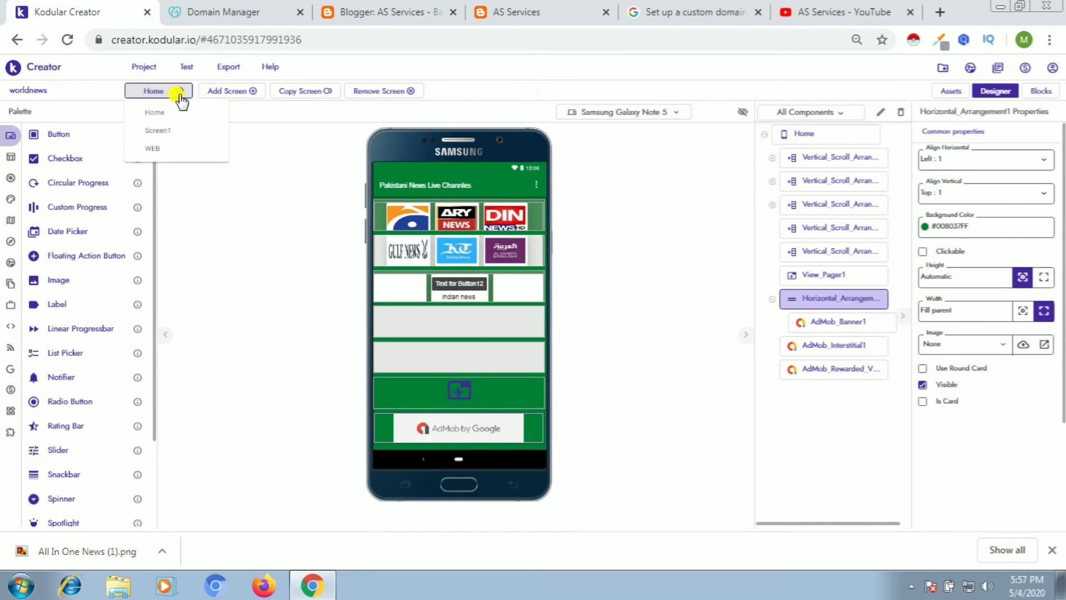
{"action": "left_click", "coordinate": [177, 128]}
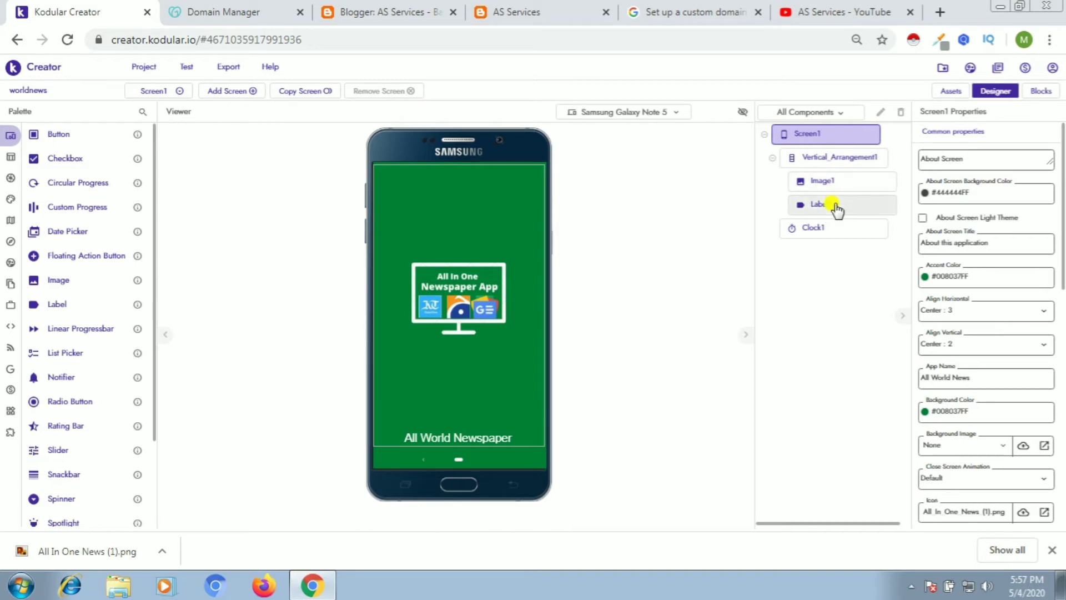
{"action": "left_click", "coordinate": [820, 238]}
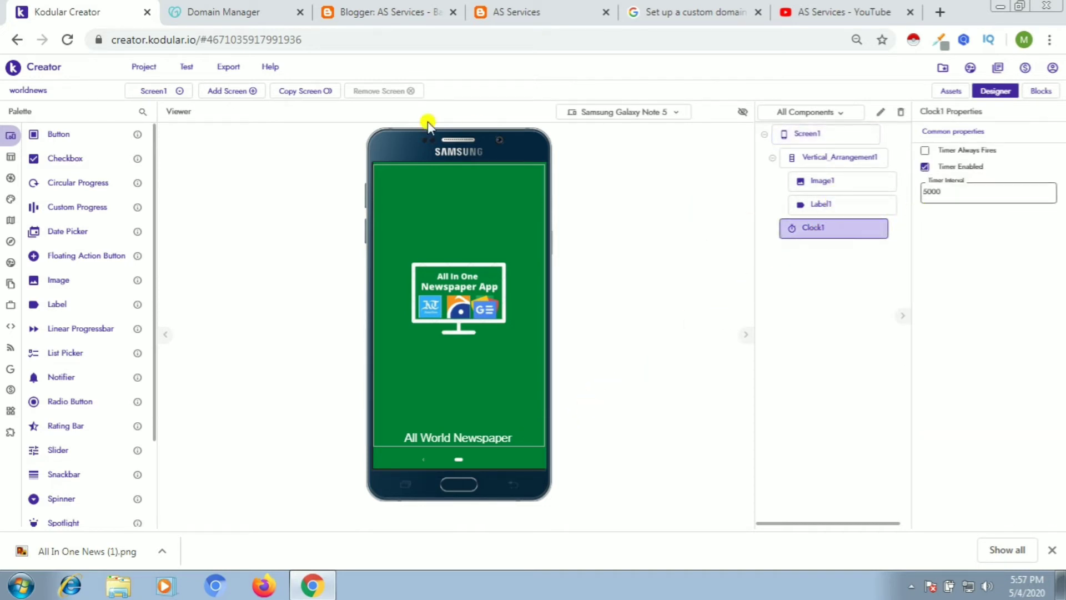
Review the designs of the worldnews project's Home, WEB and Screen1 screens, ending on Home.
{"action": "left_click", "coordinate": [182, 88]}
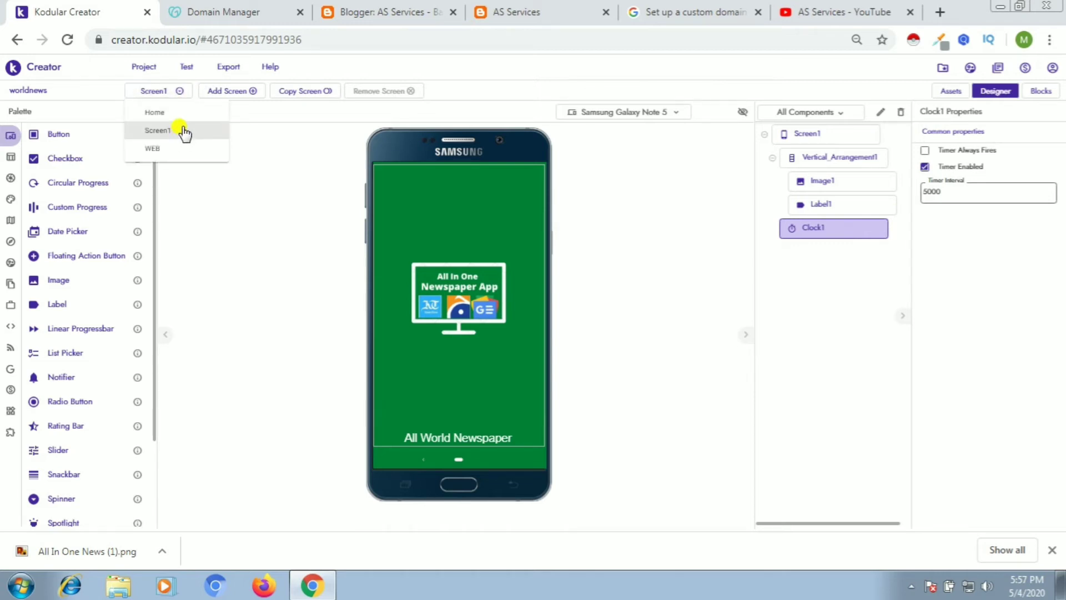
{"action": "left_click", "coordinate": [191, 114]}
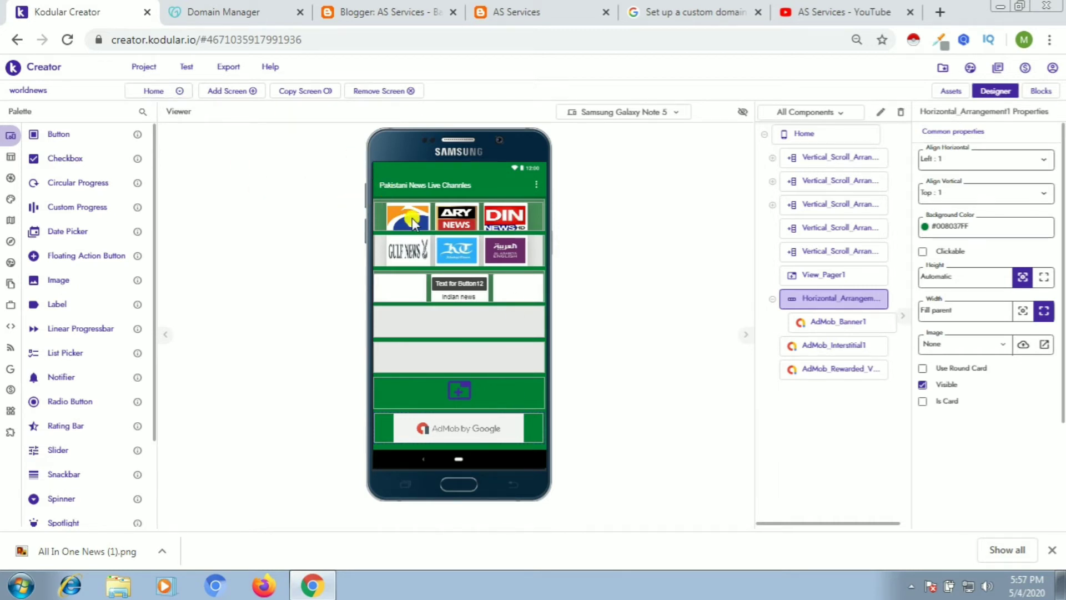
{"action": "left_click", "coordinate": [175, 92]}
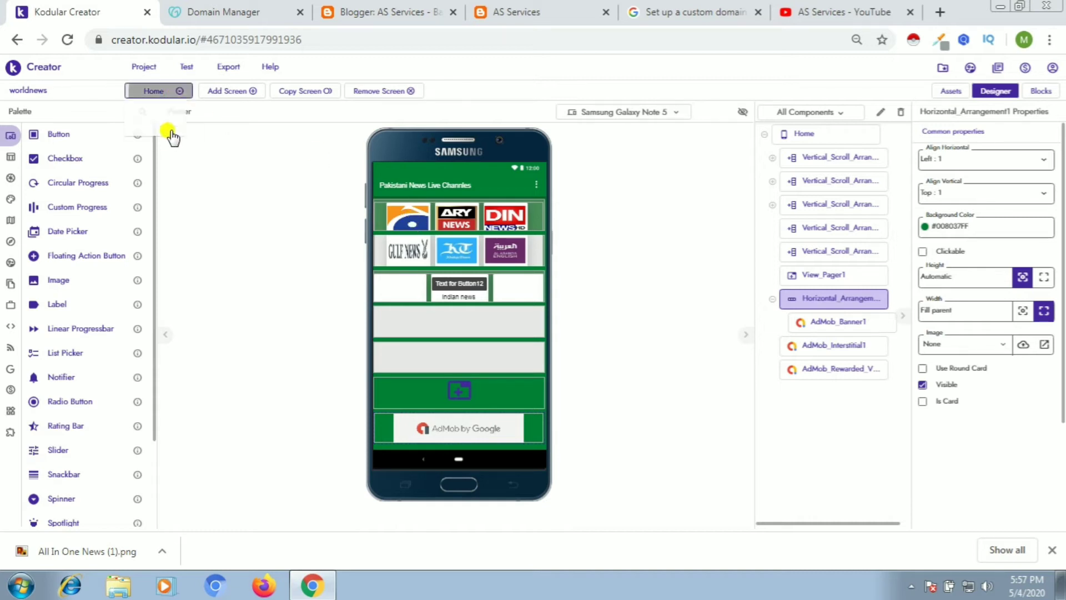
{"action": "left_click", "coordinate": [167, 149]}
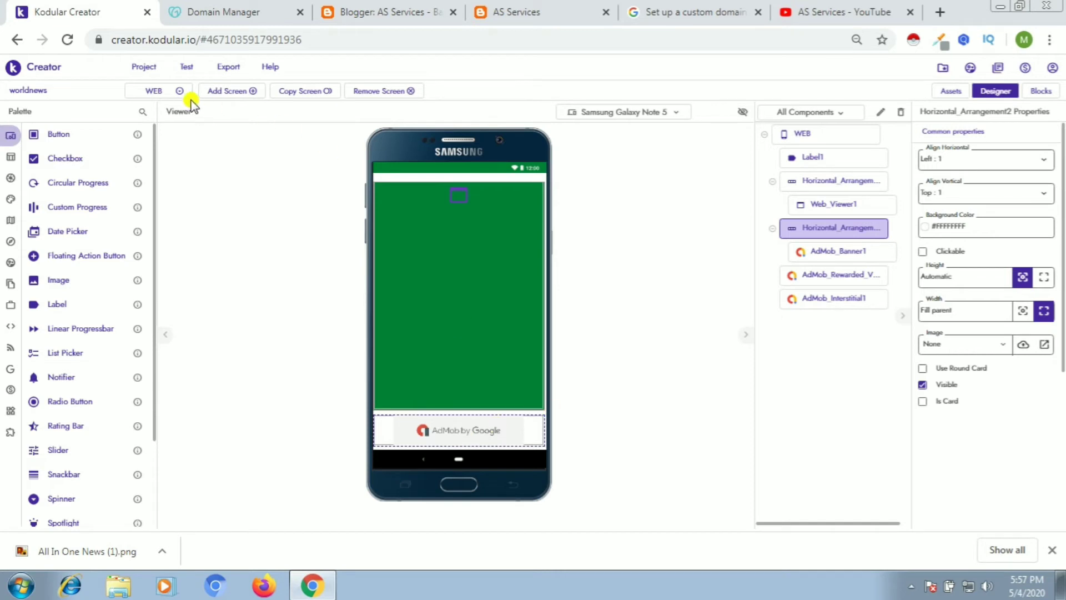
{"action": "left_click", "coordinate": [175, 90]}
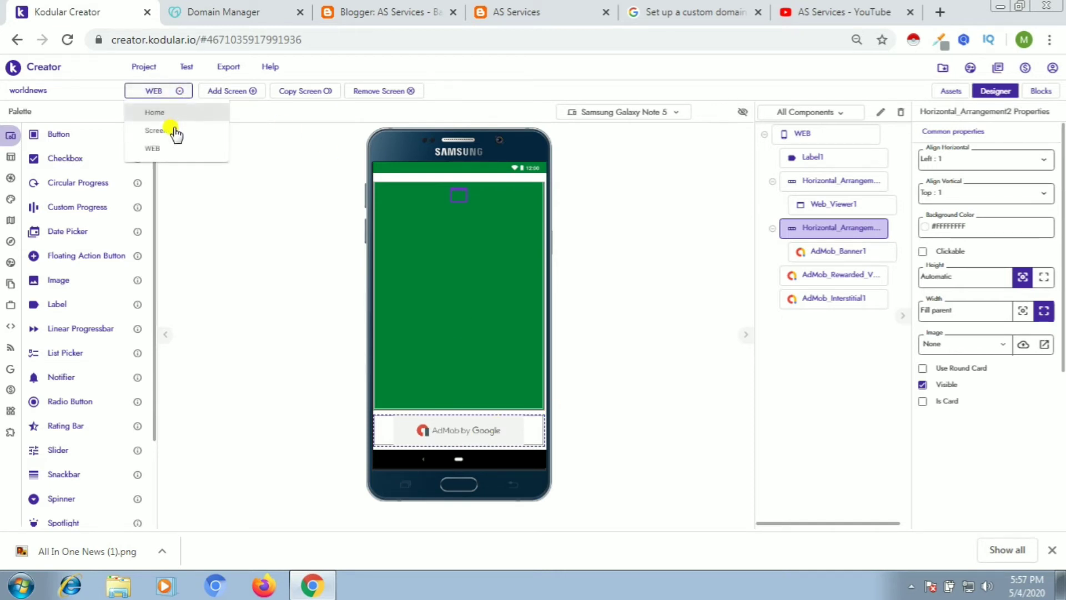
{"action": "left_click", "coordinate": [174, 132]}
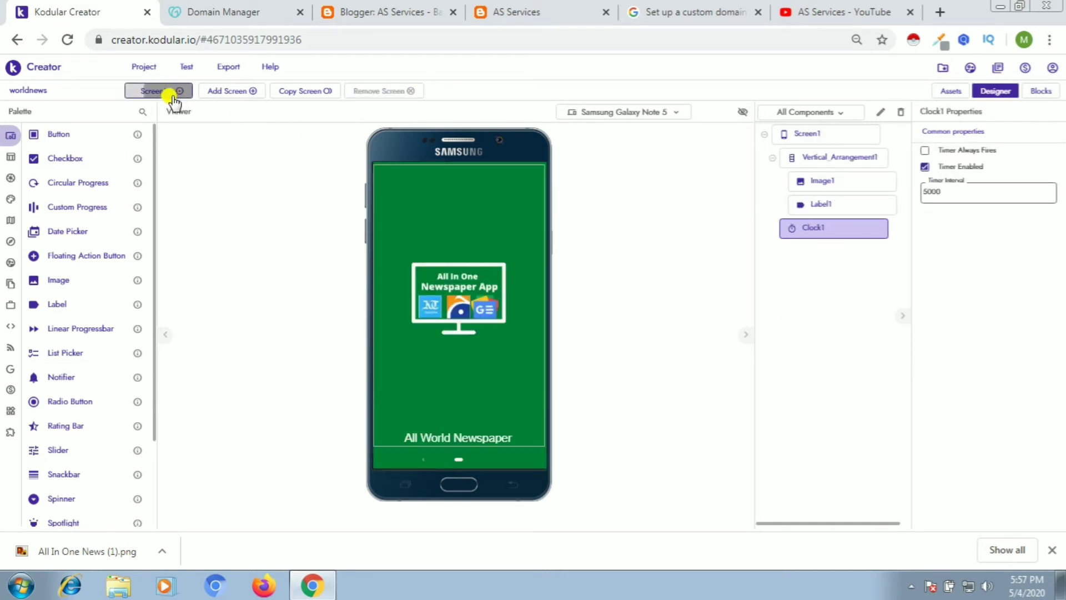
{"action": "left_click", "coordinate": [172, 94]}
{"action": "left_click", "coordinate": [167, 114]}
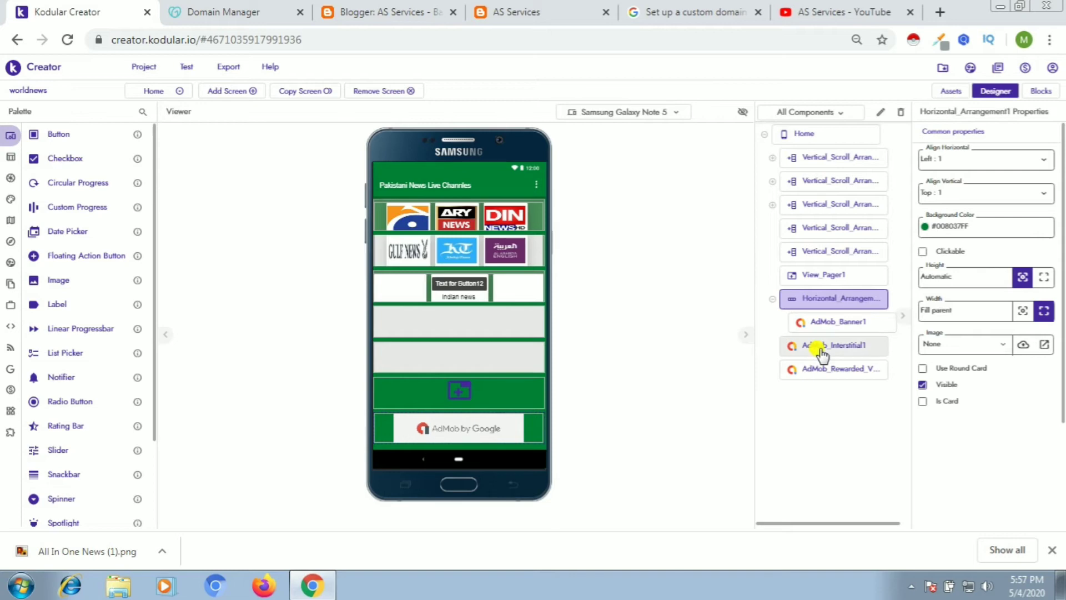
Review the click-event blocks of the worldnews Home screen and return to its design view.
{"action": "left_click", "coordinate": [1042, 91]}
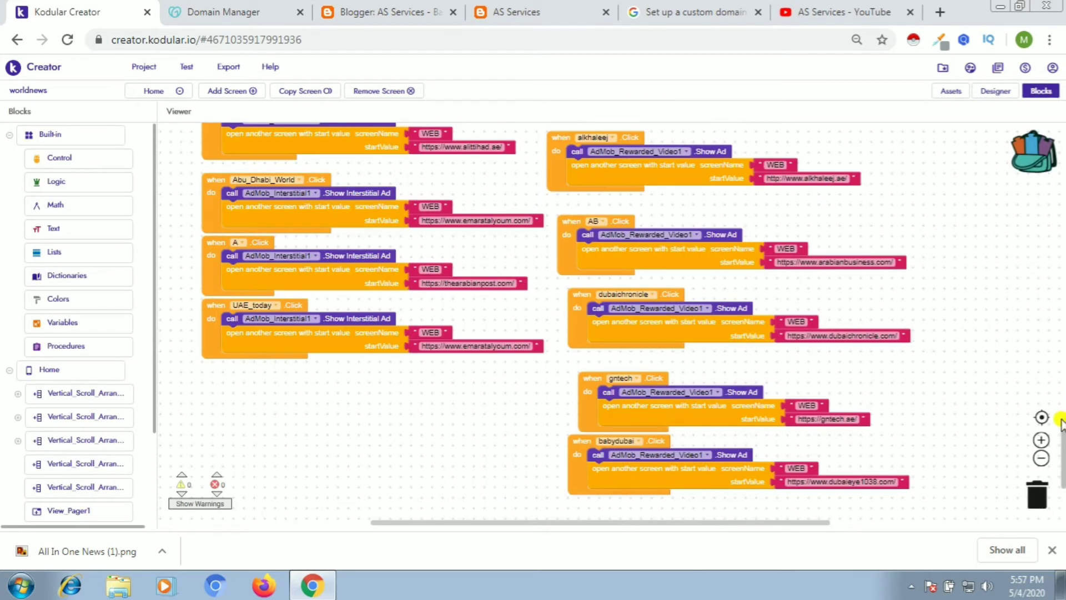
{"action": "left_click_drag", "start_coordinate": [1060, 431], "coordinate": [1060, 325]}
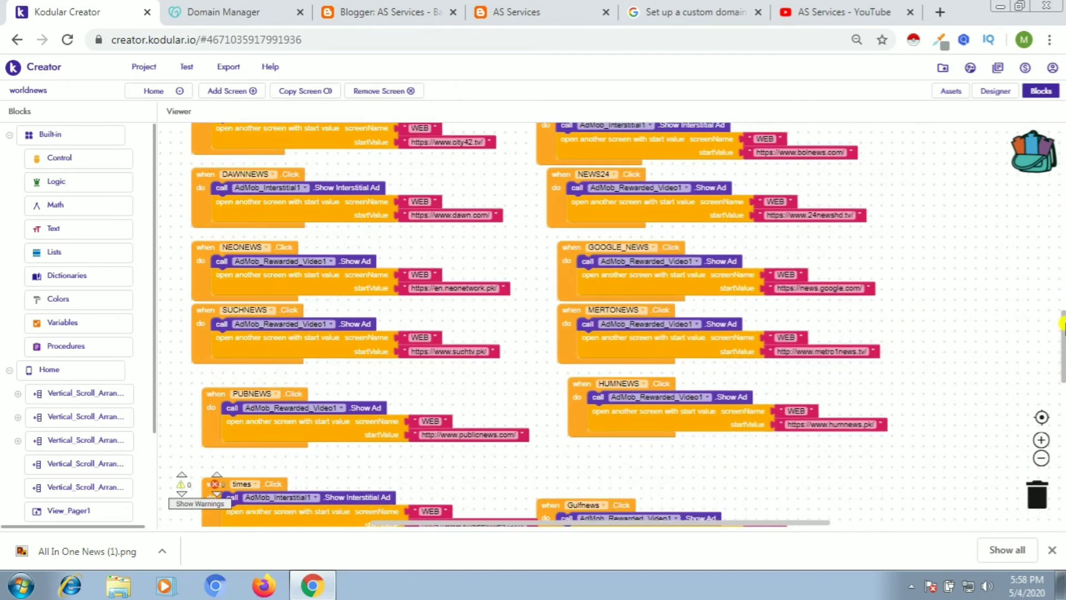
{"action": "left_click", "coordinate": [1002, 96]}
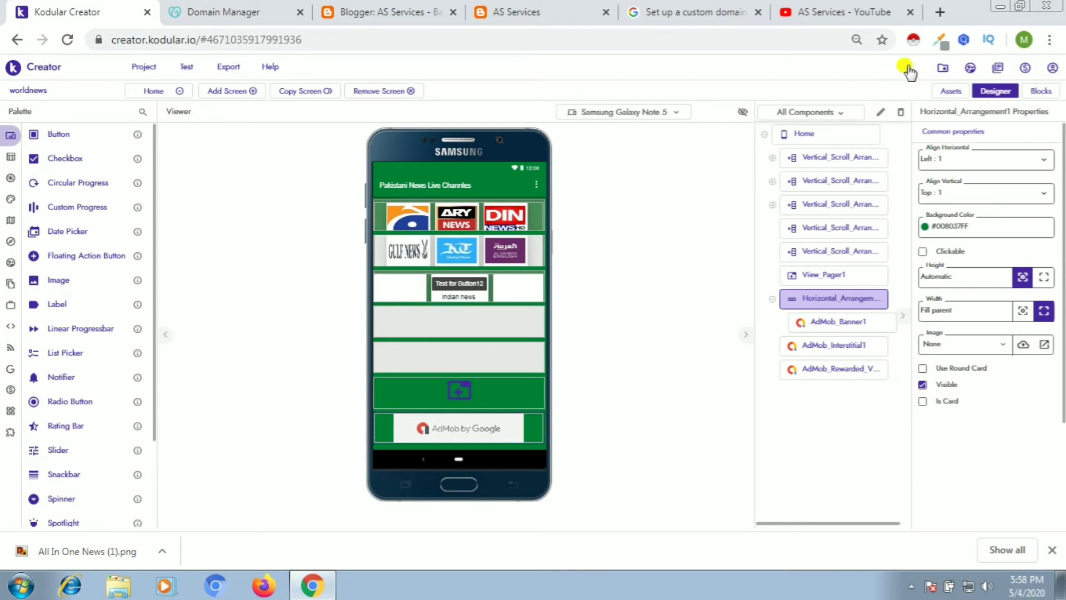
Open the pakistaninews project from the project list and view the Clock1 properties on its Screen1.
{"action": "left_click", "coordinate": [942, 70]}
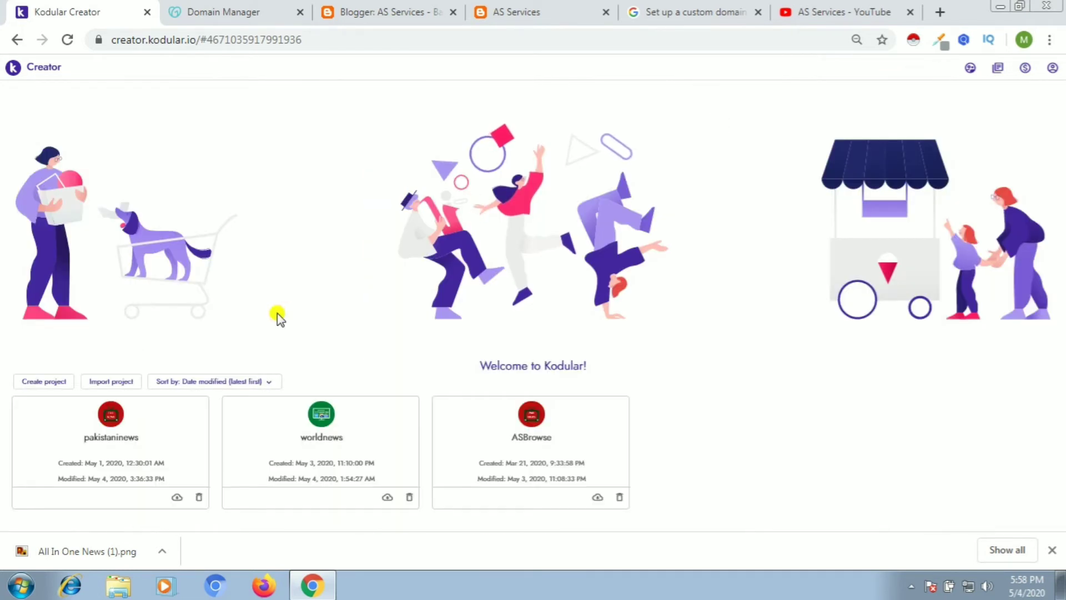
{"action": "left_click", "coordinate": [131, 425]}
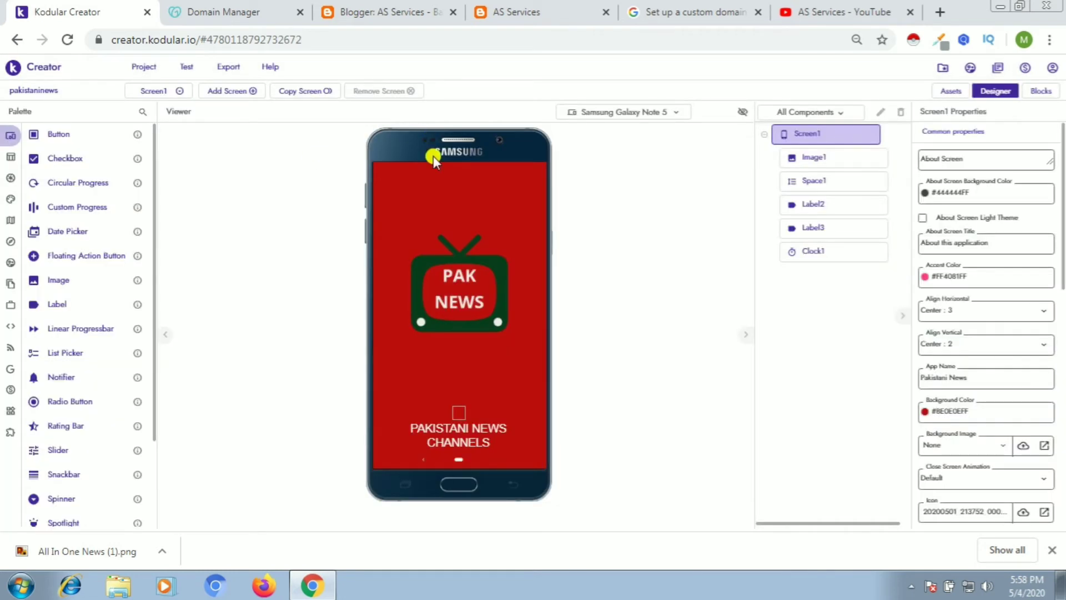
{"action": "left_click", "coordinate": [802, 258]}
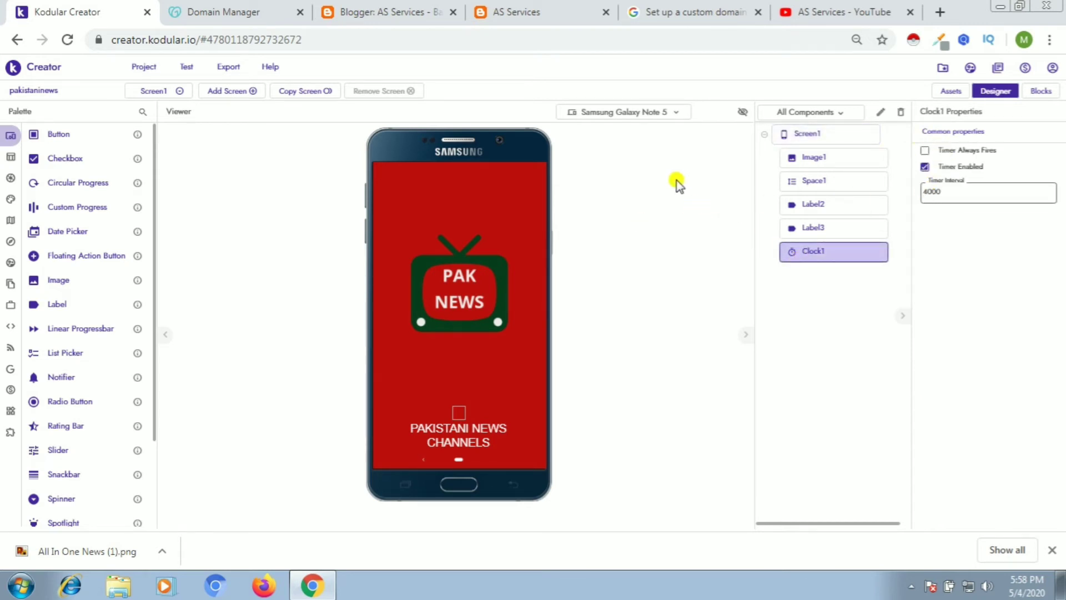
Open the HOME screen of the pakistaninews project and look through its layout and component tree.
{"action": "left_click", "coordinate": [176, 92]}
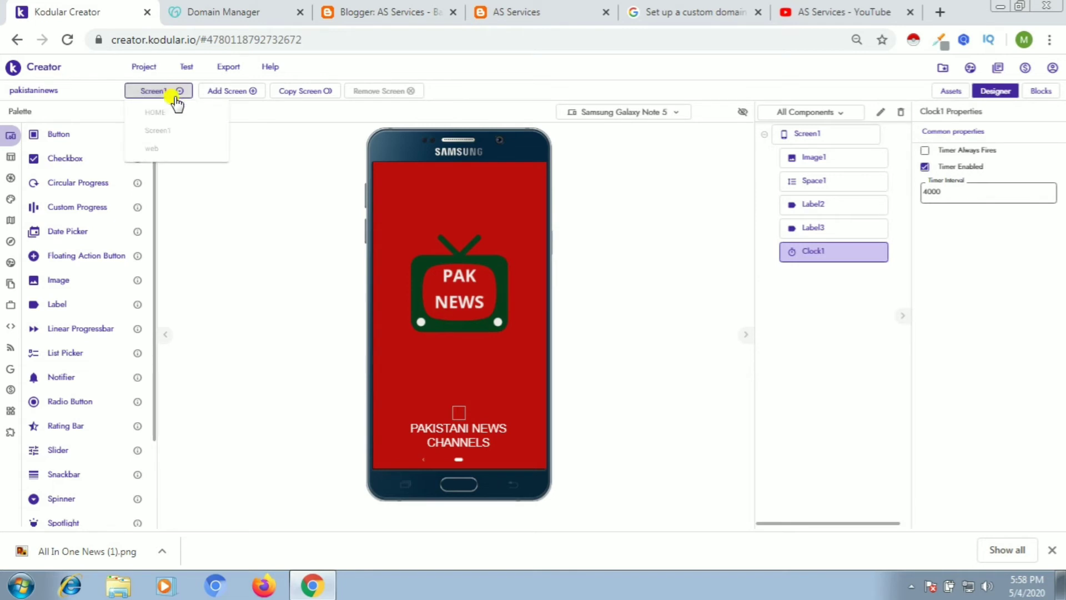
{"action": "left_click", "coordinate": [177, 114]}
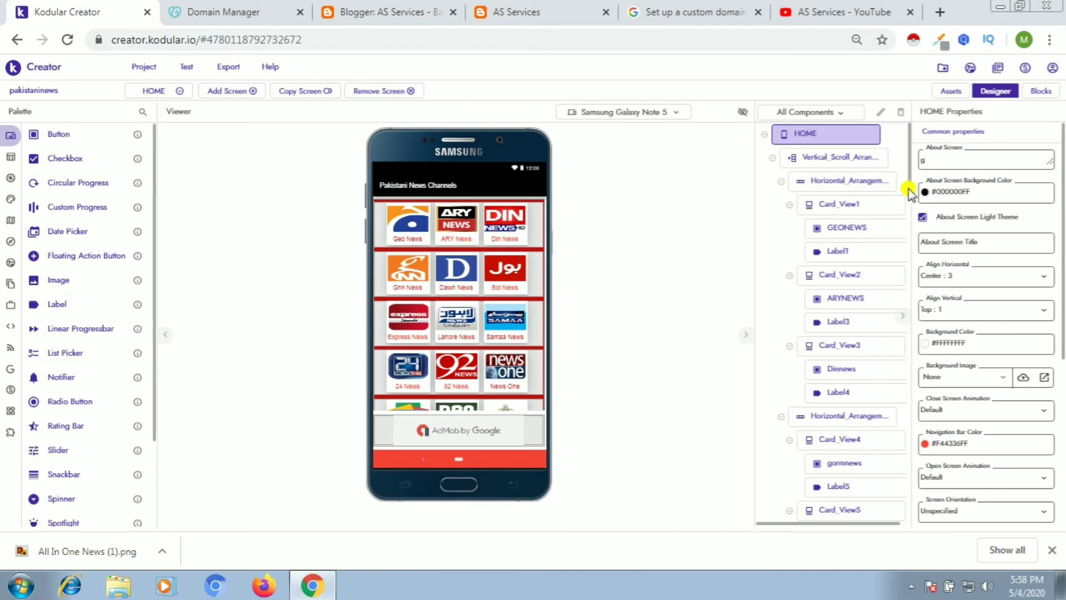
{"action": "scroll", "coordinate": [910, 191], "scroll_direction": "down", "scroll_amount": 1}
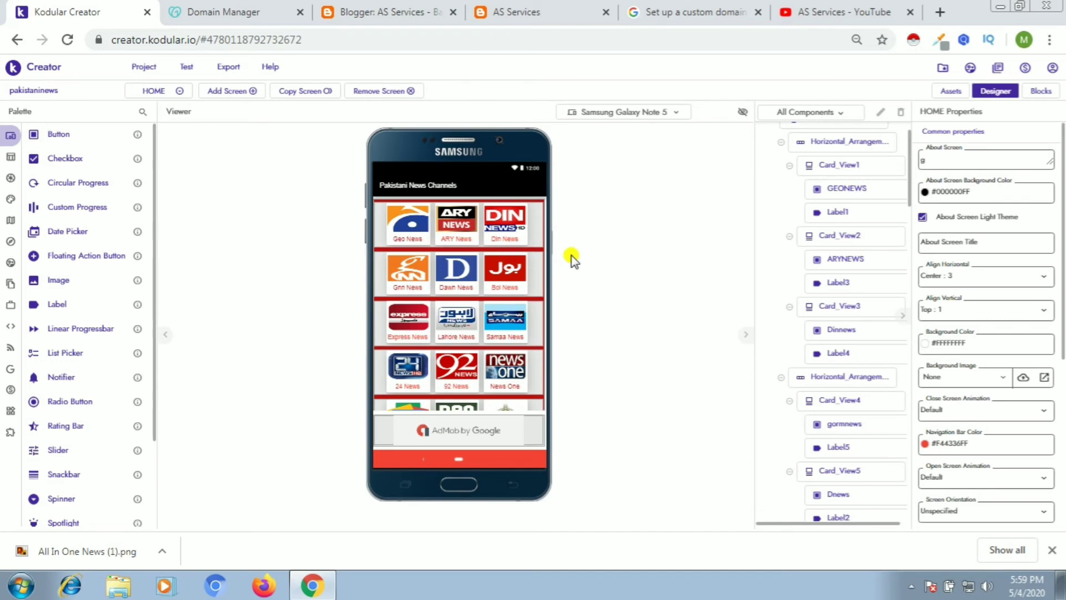
Review the click-event blocks of the pakistaninews HOME screen and return to its design view.
{"action": "left_click", "coordinate": [1043, 92]}
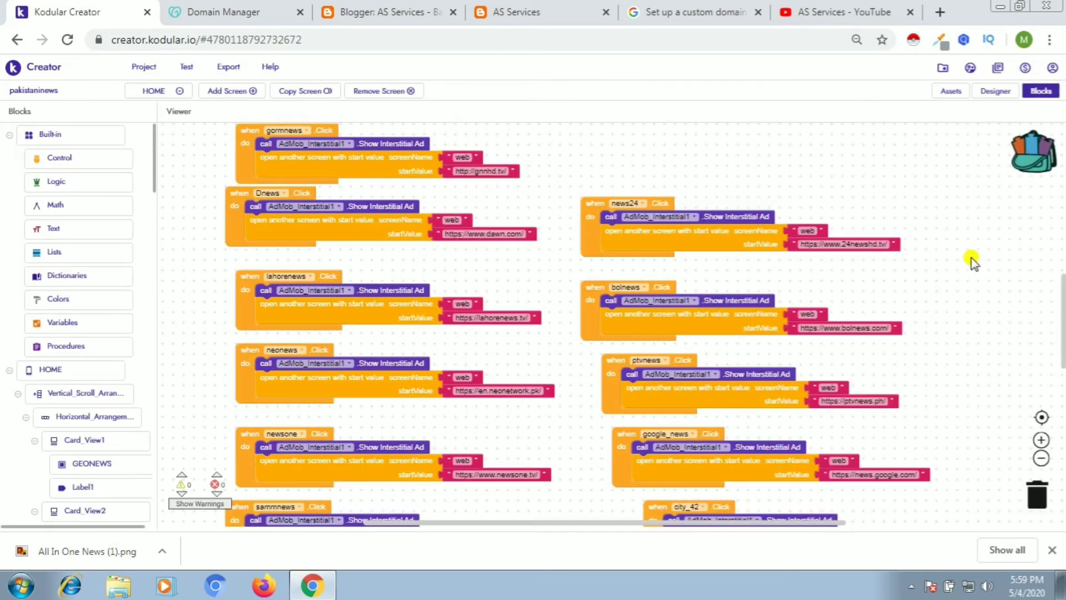
{"action": "left_click_drag", "start_coordinate": [1062, 281], "coordinate": [1060, 151]}
{"action": "left_click", "coordinate": [999, 95]}
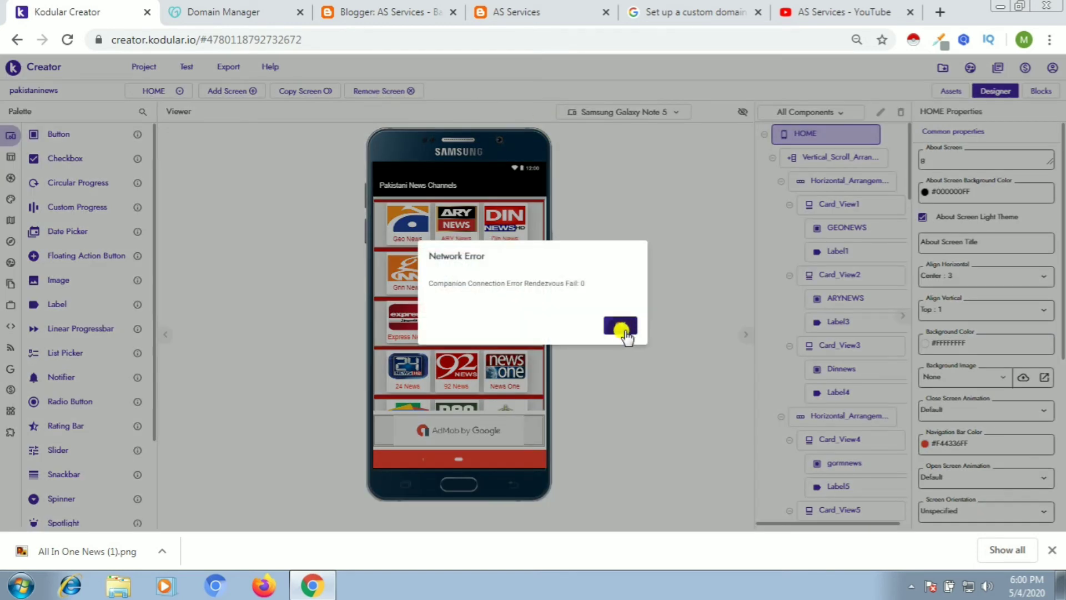
Dismiss the companion network error and reselect the HOME screen of the pakistaninews project.
{"action": "left_click", "coordinate": [621, 330]}
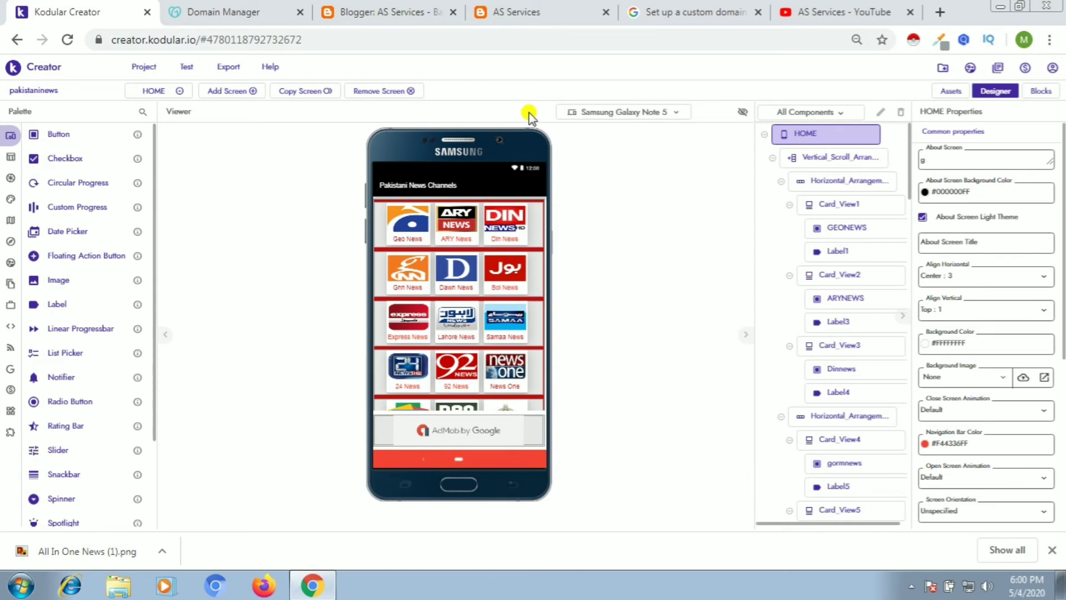
{"action": "left_click", "coordinate": [177, 94]}
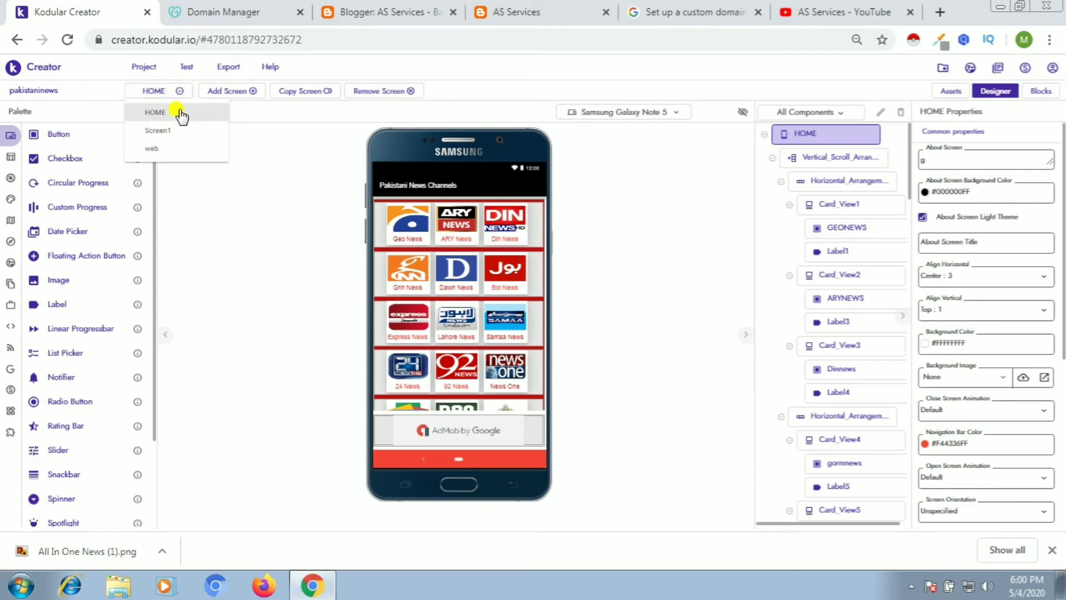
{"action": "left_click", "coordinate": [175, 110]}
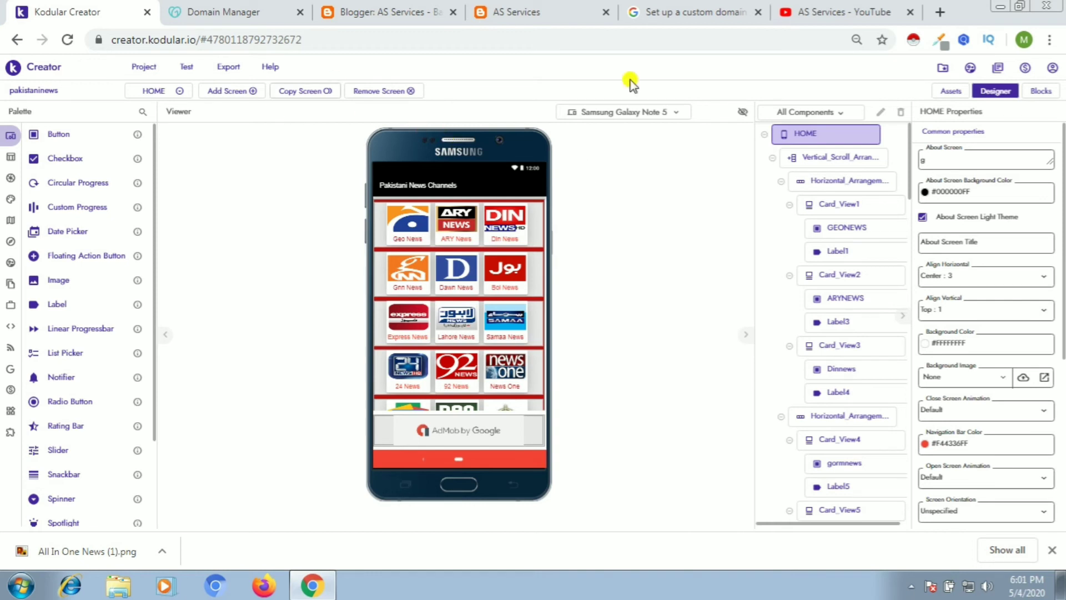
Return to the Kodular project list and open the worldnews project.
{"action": "left_click", "coordinate": [940, 65]}
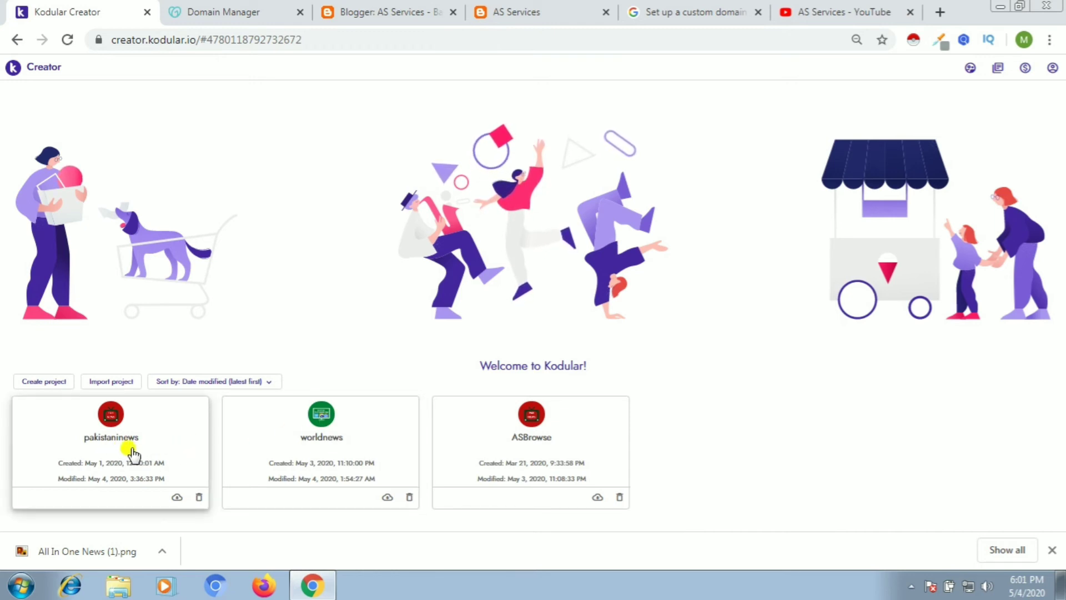
{"action": "left_click", "coordinate": [324, 421]}
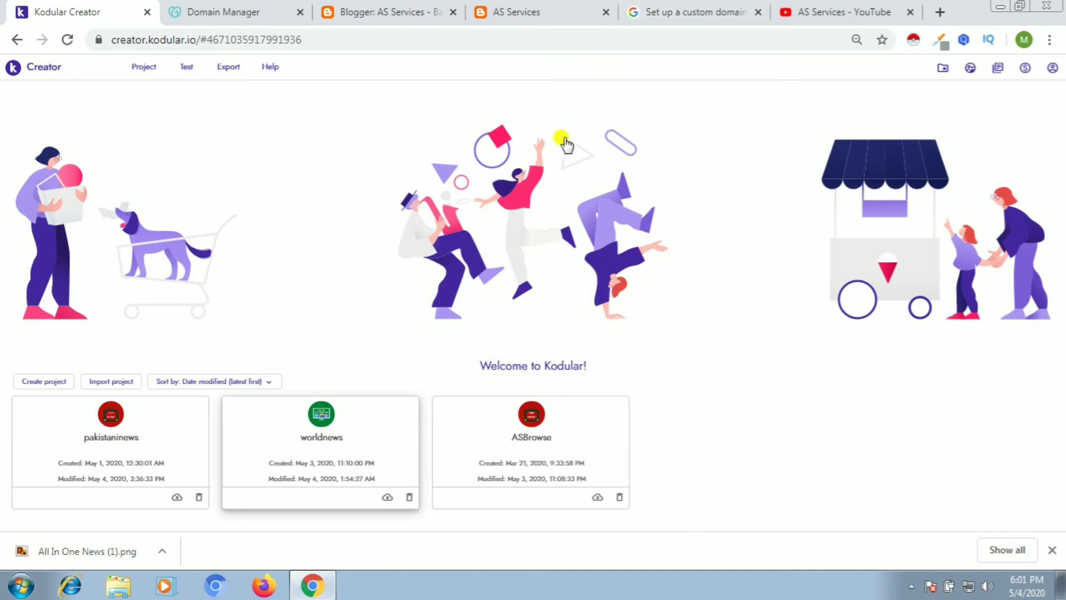
{"action": "left_click", "coordinate": [322, 414]}
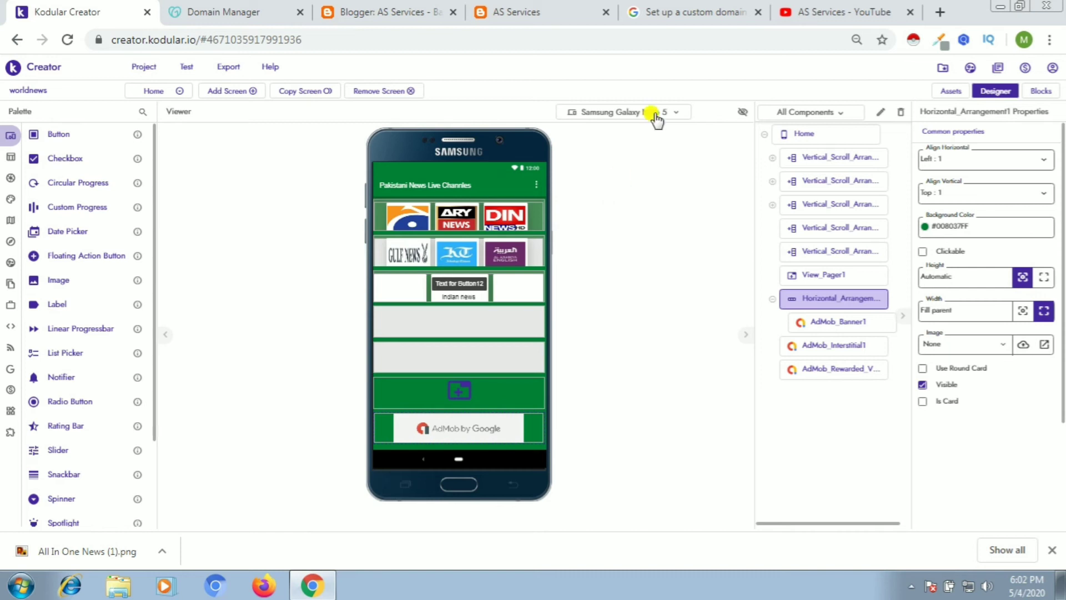
{"action": "left_click", "coordinate": [386, 5]}
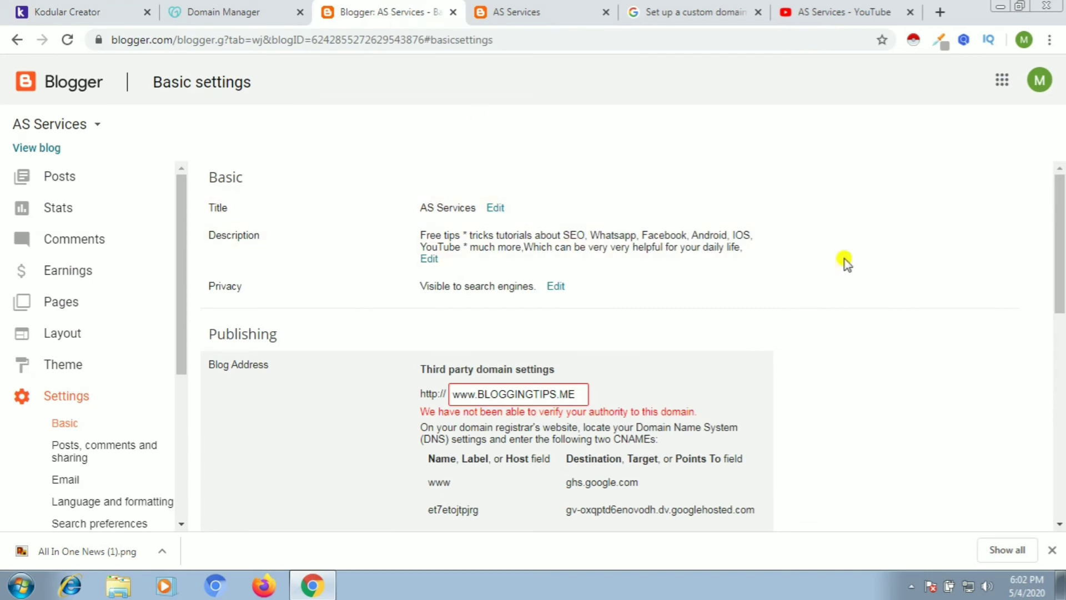
{"action": "scroll", "coordinate": [1060, 213], "scroll_direction": "down", "scroll_amount": 5}
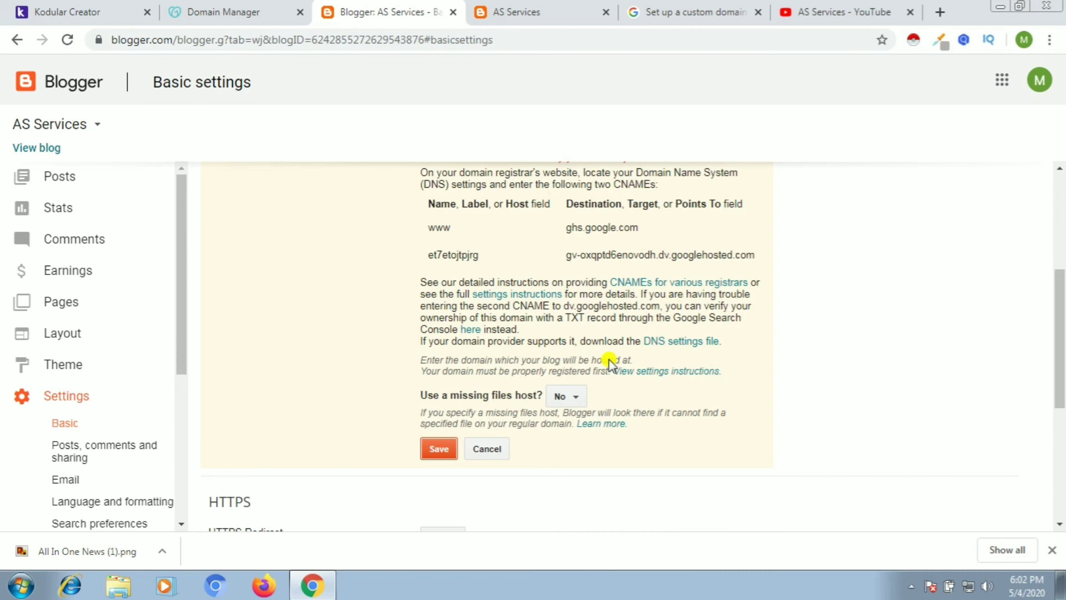
{"action": "left_click", "coordinate": [566, 396]}
{"action": "left_click", "coordinate": [561, 417]}
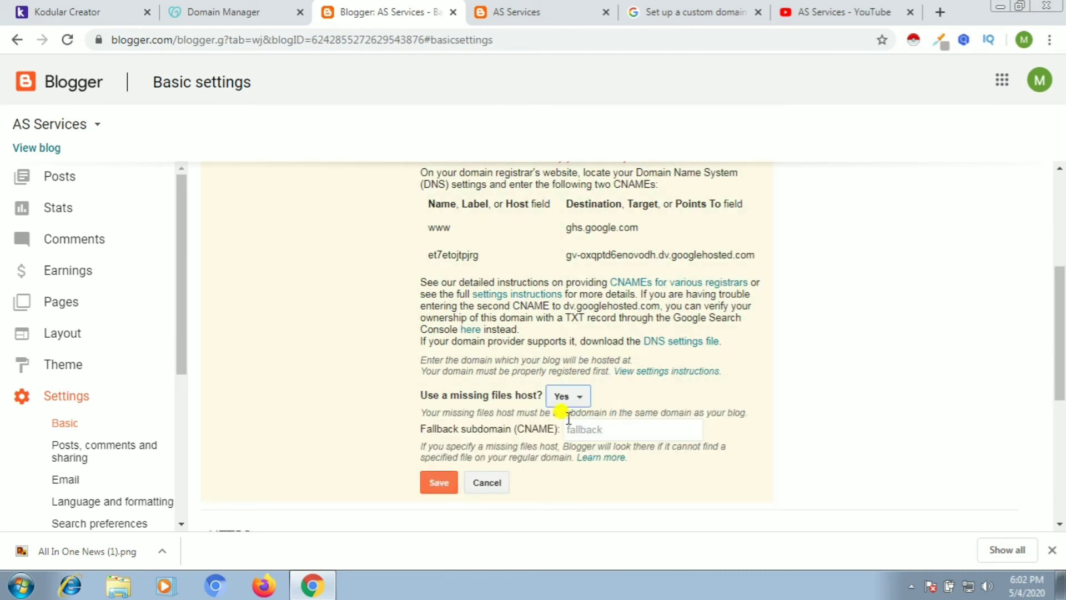
{"action": "left_click", "coordinate": [572, 396]}
{"action": "left_click", "coordinate": [563, 459]}
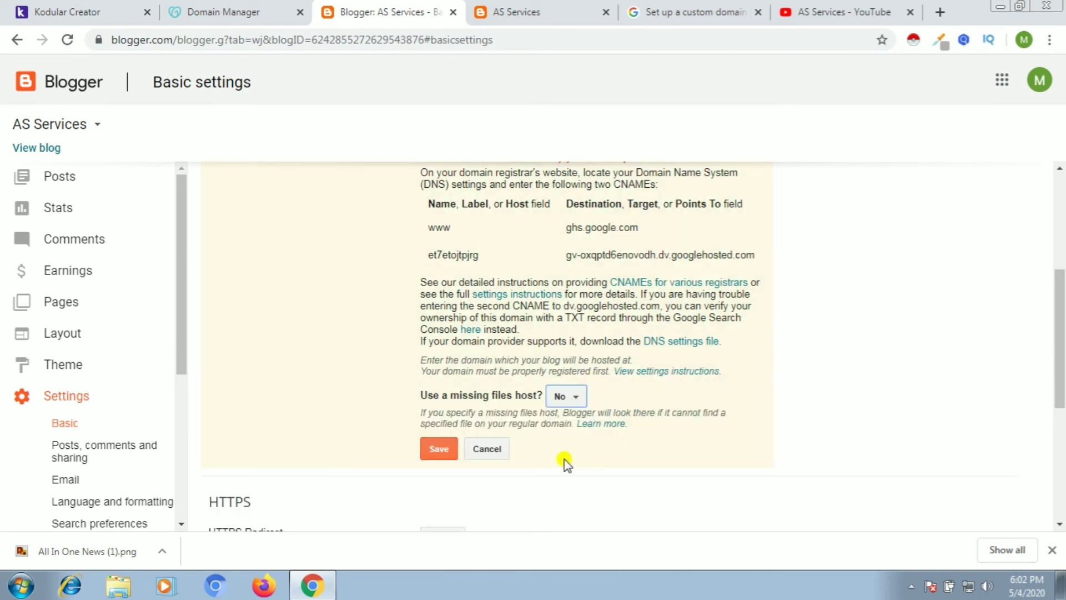
{"action": "left_click", "coordinate": [444, 450]}
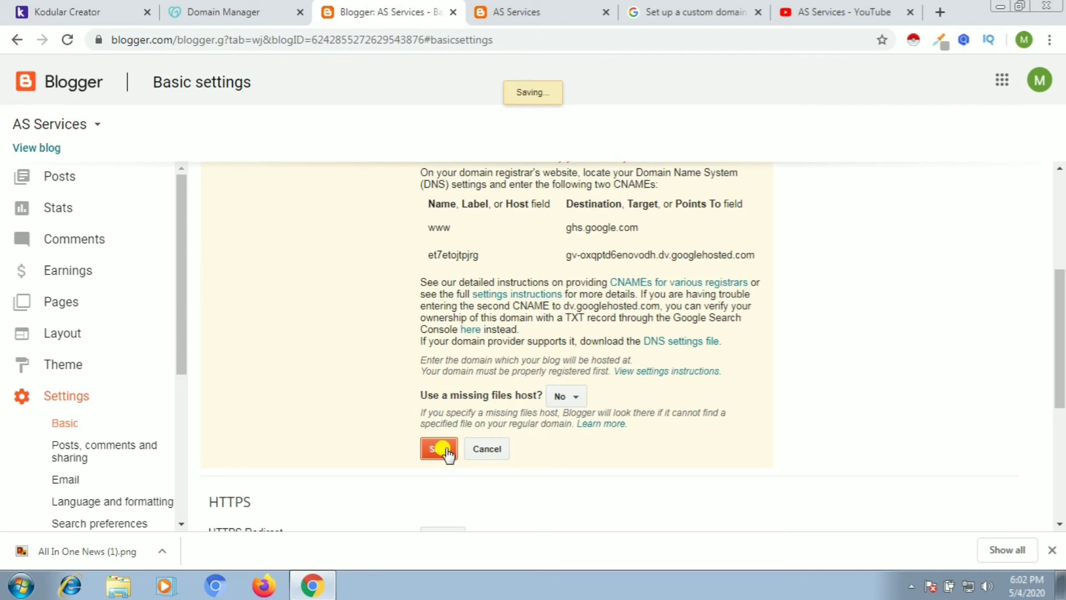
{"action": "left_click_drag", "start_coordinate": [1059, 372], "coordinate": [1060, 326]}
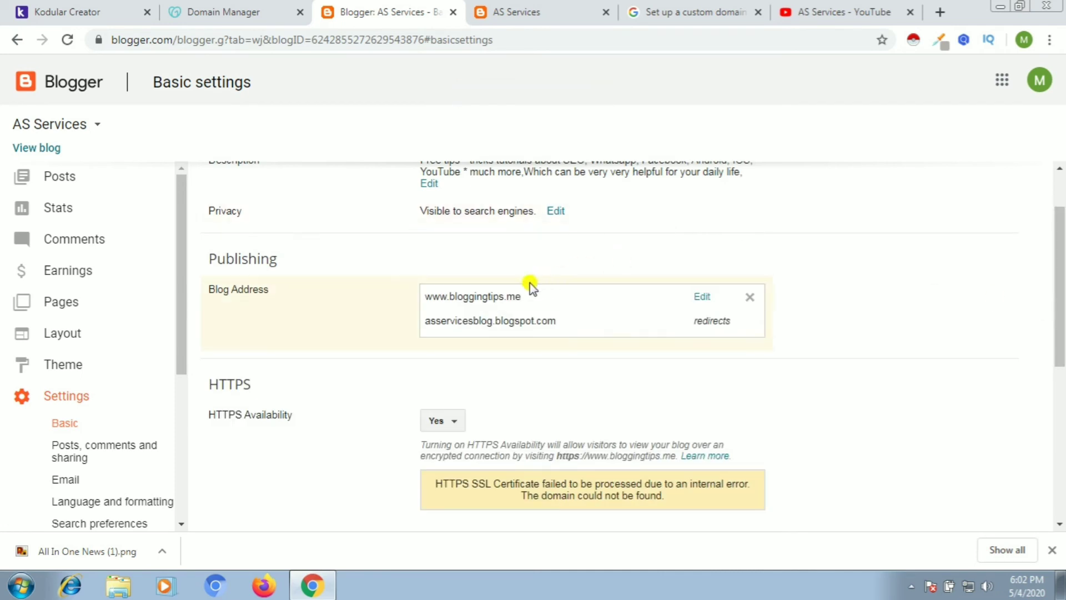
{"action": "left_click", "coordinate": [522, 10]}
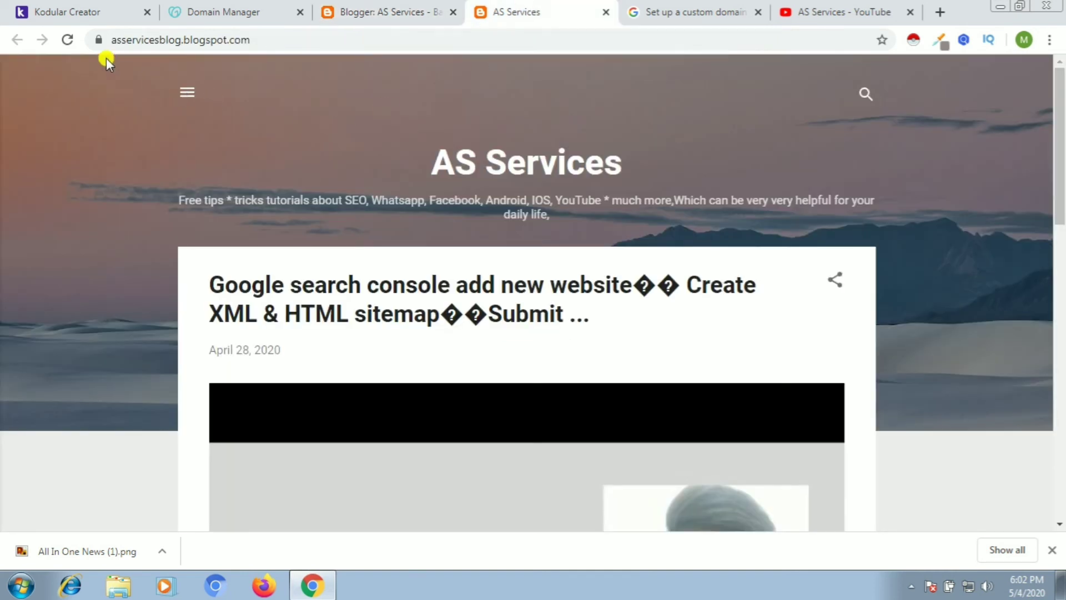
{"action": "left_click", "coordinate": [66, 42]}
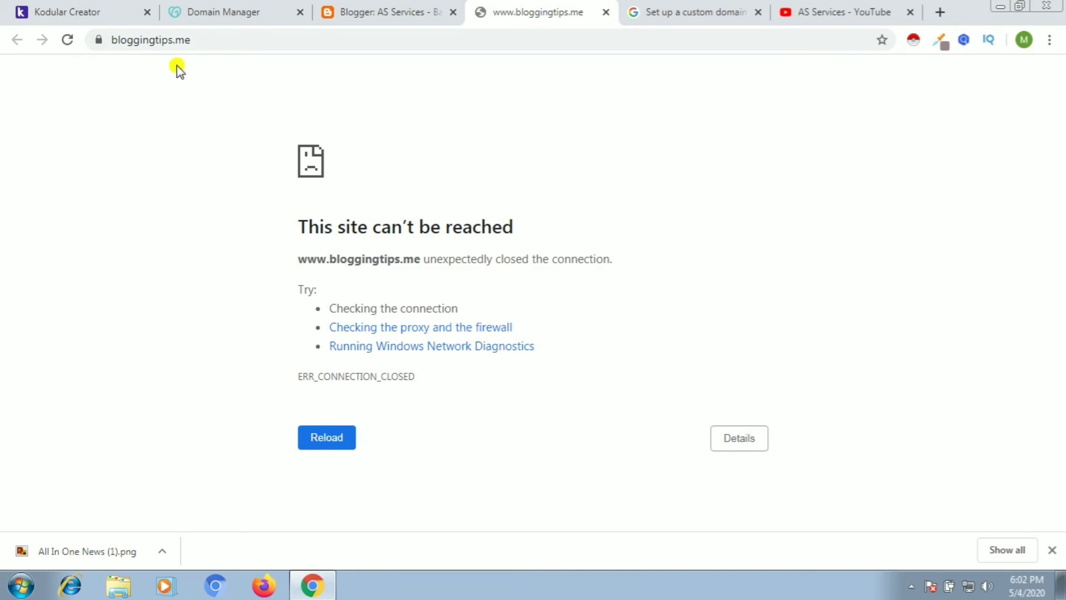
{"action": "double_click", "coordinate": [248, 40]}
{"action": "key", "text": "Return"}
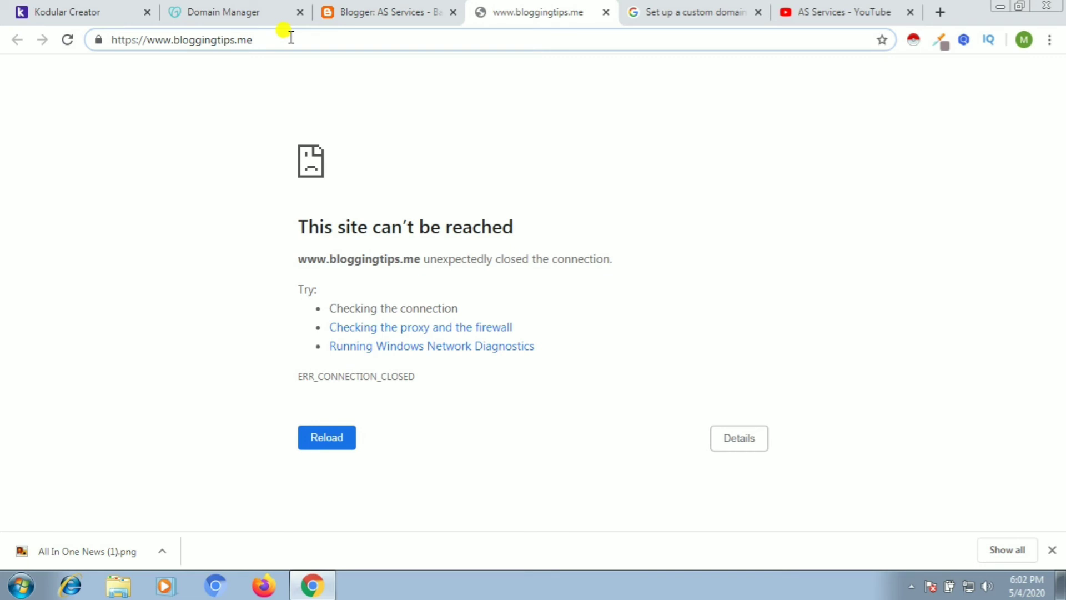
{"action": "left_click", "coordinate": [359, 9]}
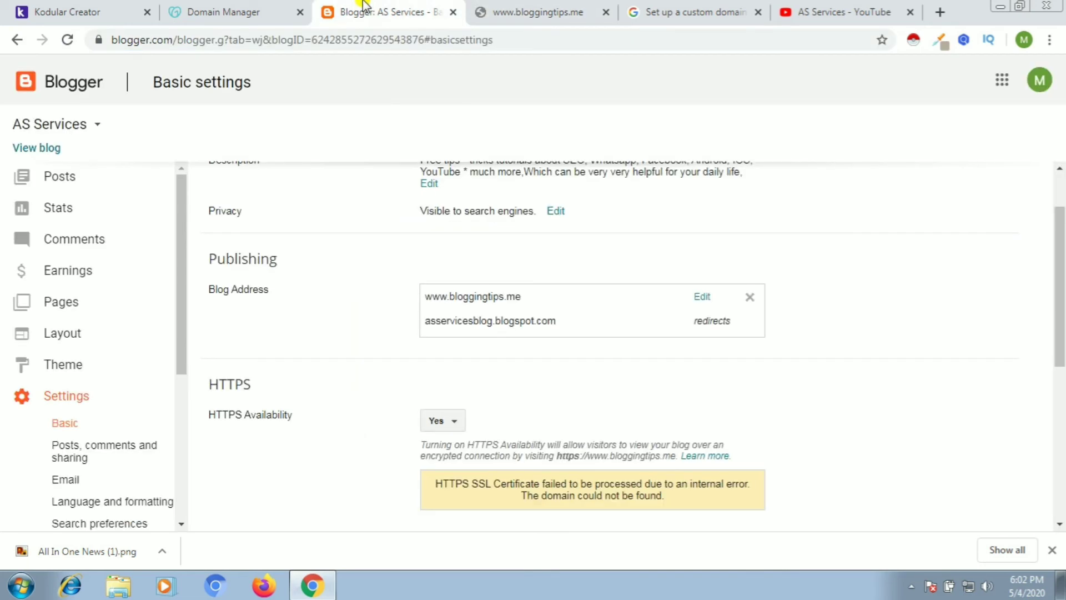
{"action": "left_click", "coordinate": [691, 300]}
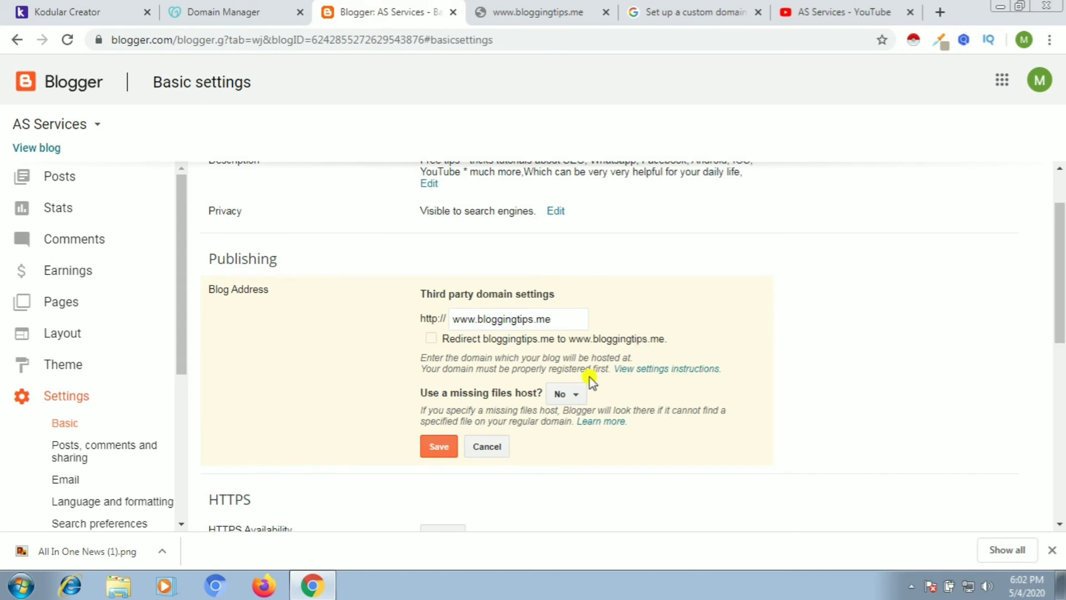
{"action": "left_click", "coordinate": [483, 447]}
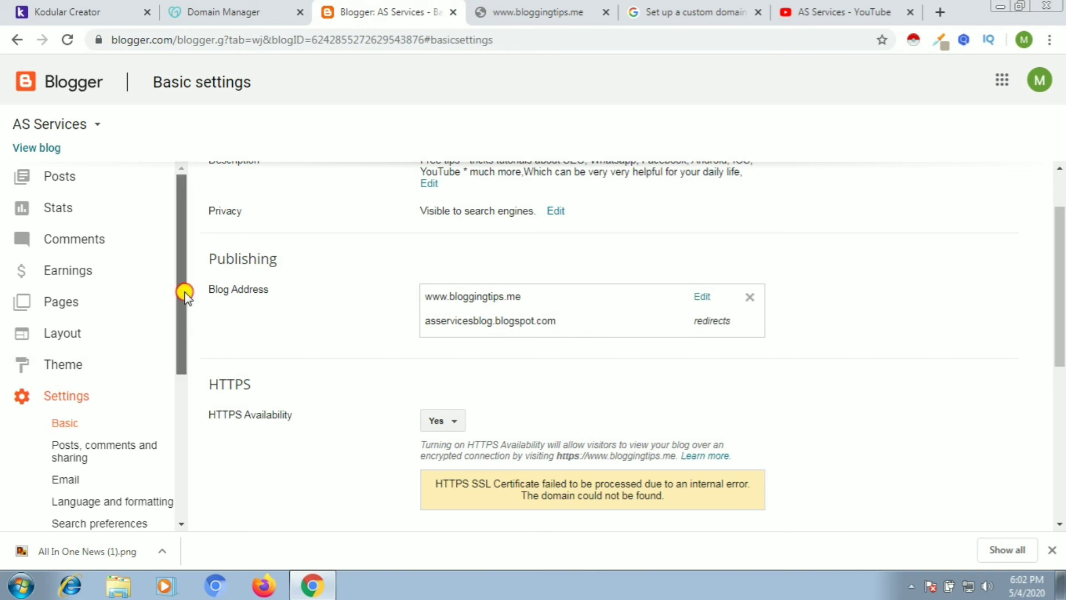
{"action": "left_click_drag", "start_coordinate": [183, 293], "coordinate": [175, 304]}
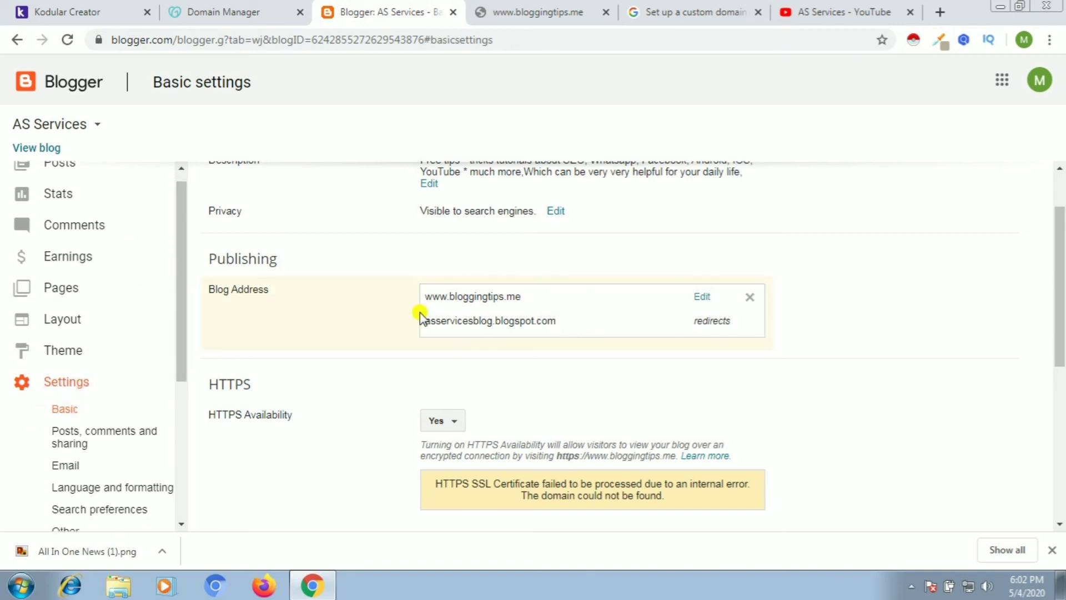
{"action": "left_click", "coordinate": [698, 300]}
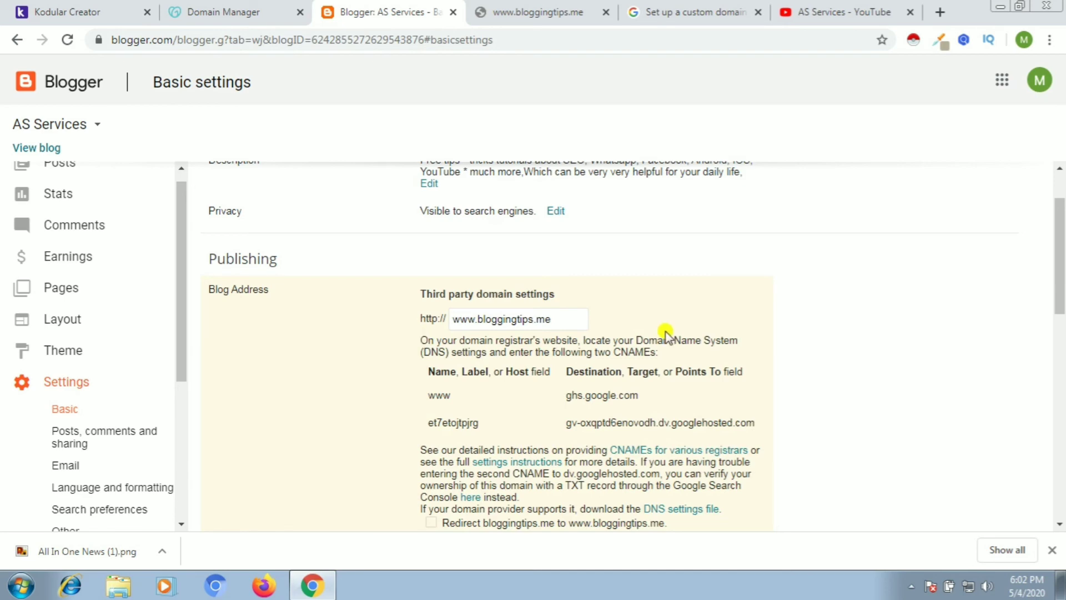
{"action": "left_click_drag", "start_coordinate": [1062, 251], "coordinate": [866, 302]}
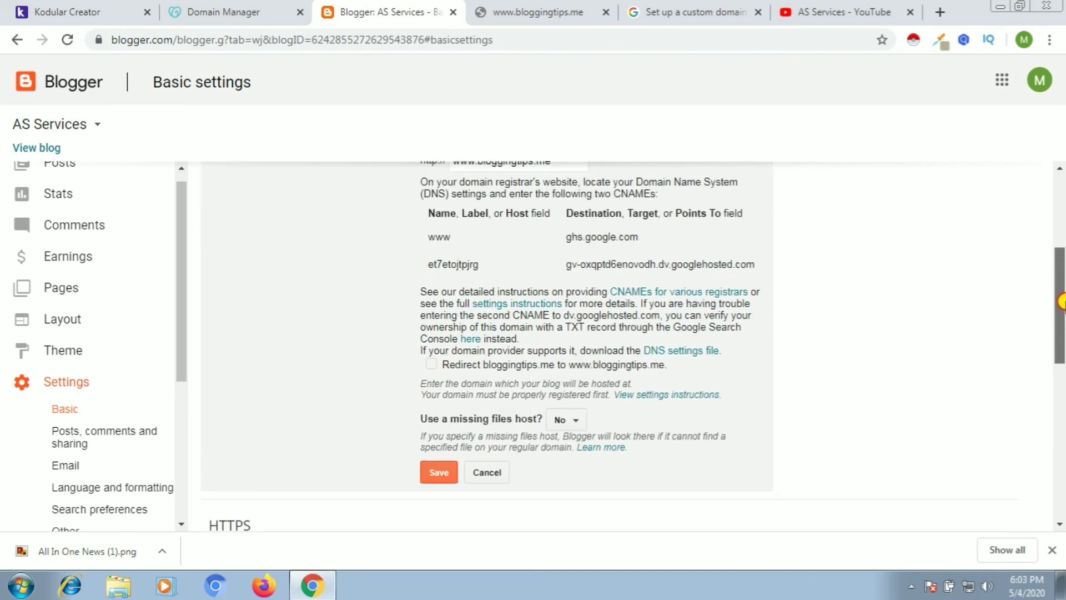
{"action": "left_click", "coordinate": [432, 365]}
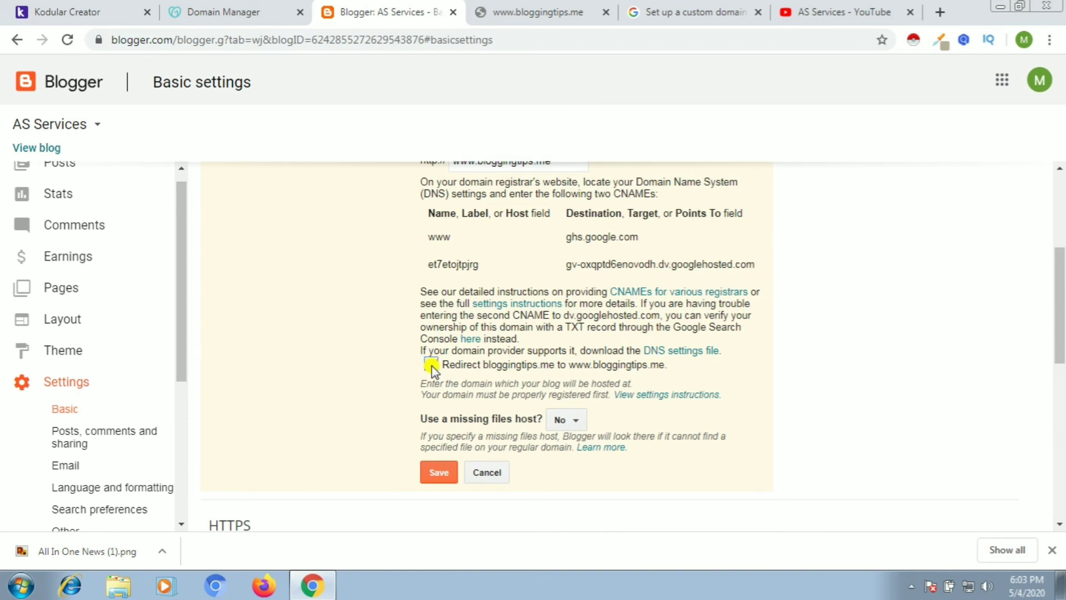
{"action": "left_click", "coordinate": [439, 473]}
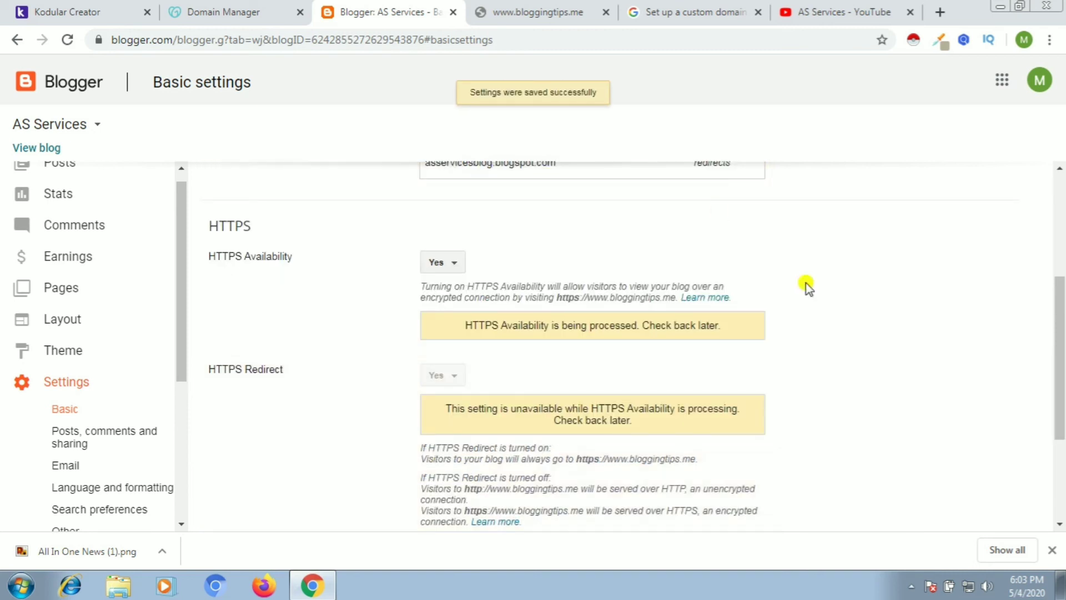
Review the HTTPS availability and redirect settings in Blogger, and reload the bloggingtips.me page.
{"action": "left_click_drag", "start_coordinate": [1061, 375], "coordinate": [1060, 355]}
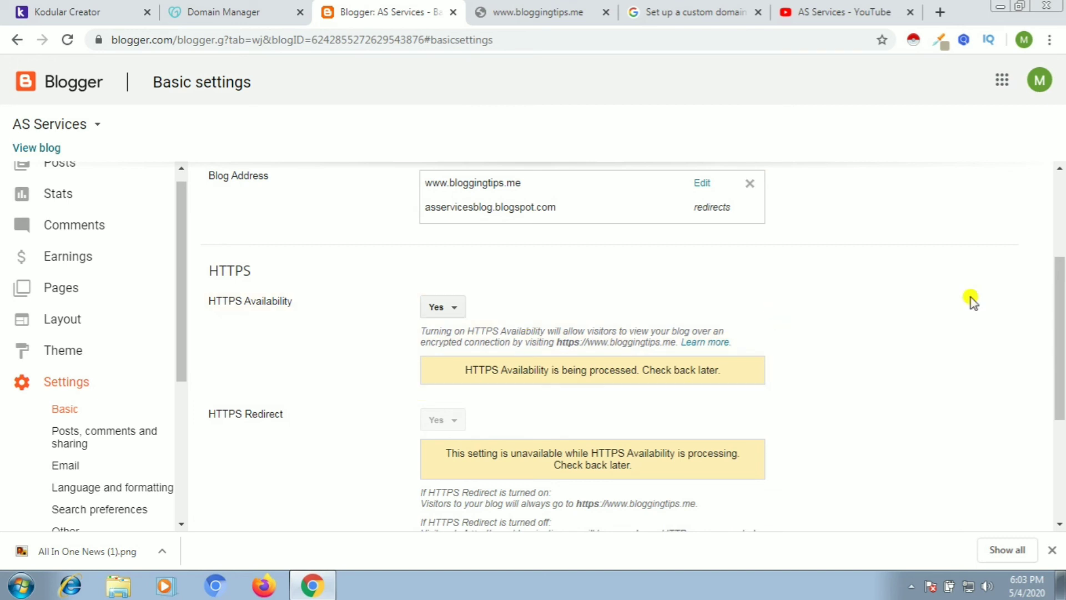
{"action": "left_click_drag", "start_coordinate": [1056, 298], "coordinate": [1056, 360]}
{"action": "scroll", "coordinate": [1056, 359], "scroll_direction": "up", "scroll_amount": 5}
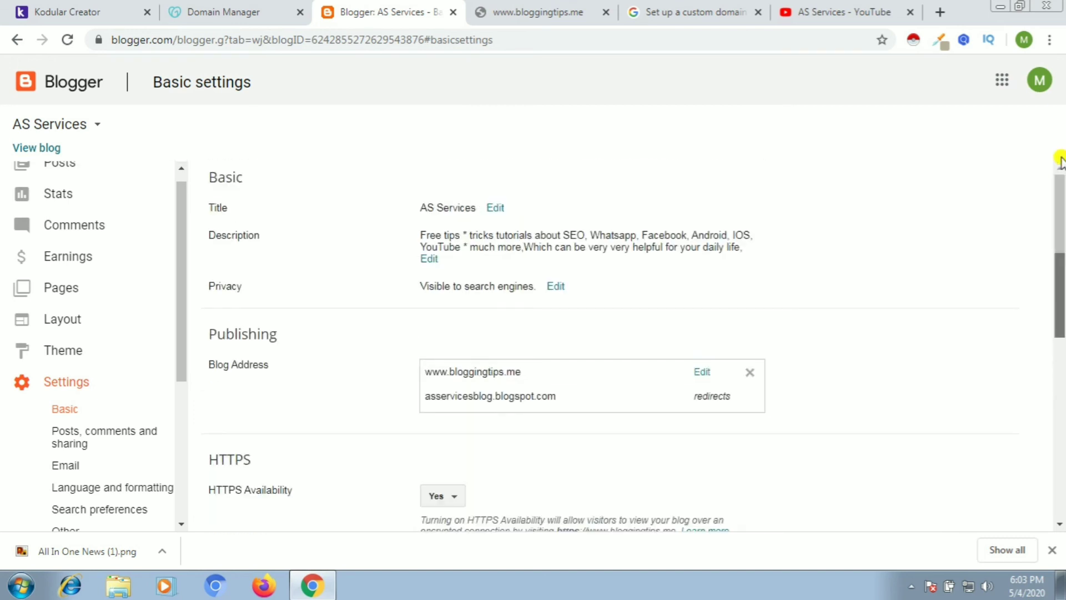
{"action": "left_click", "coordinate": [528, 12]}
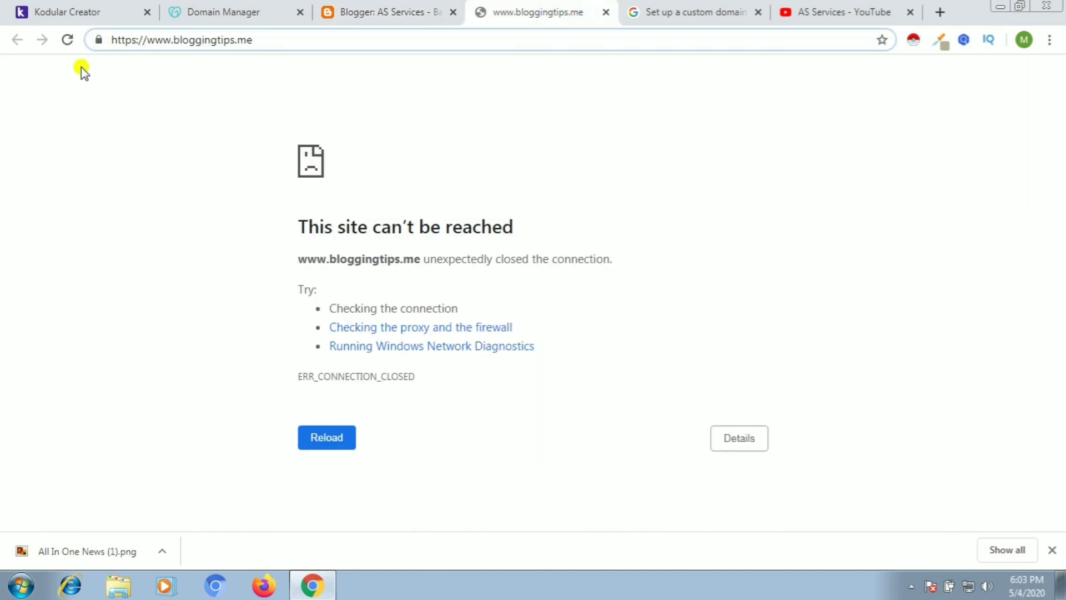
{"action": "left_click", "coordinate": [70, 44]}
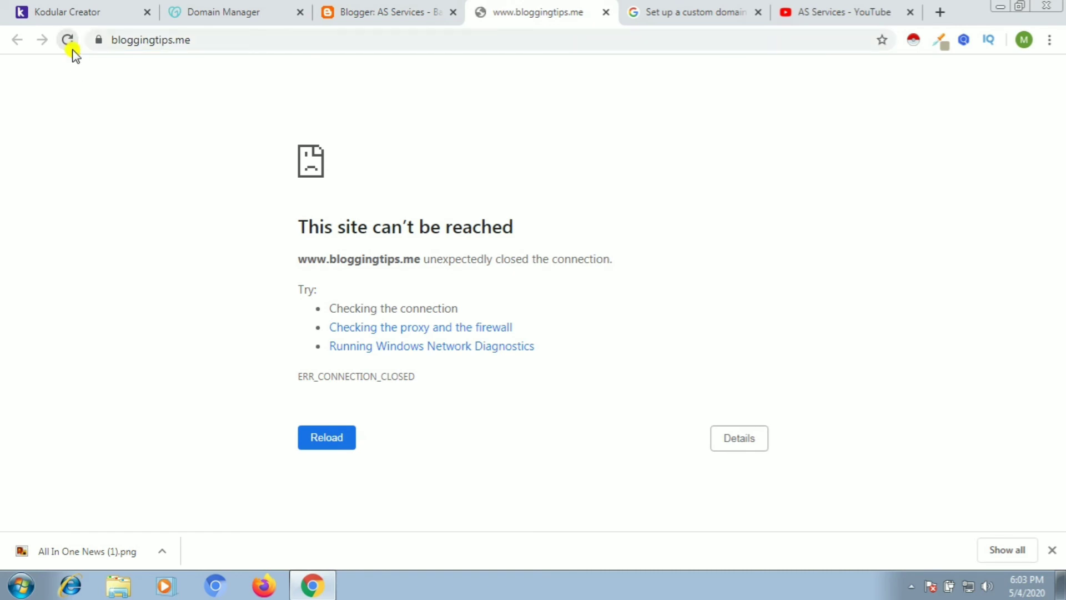
{"action": "left_click", "coordinate": [72, 49]}
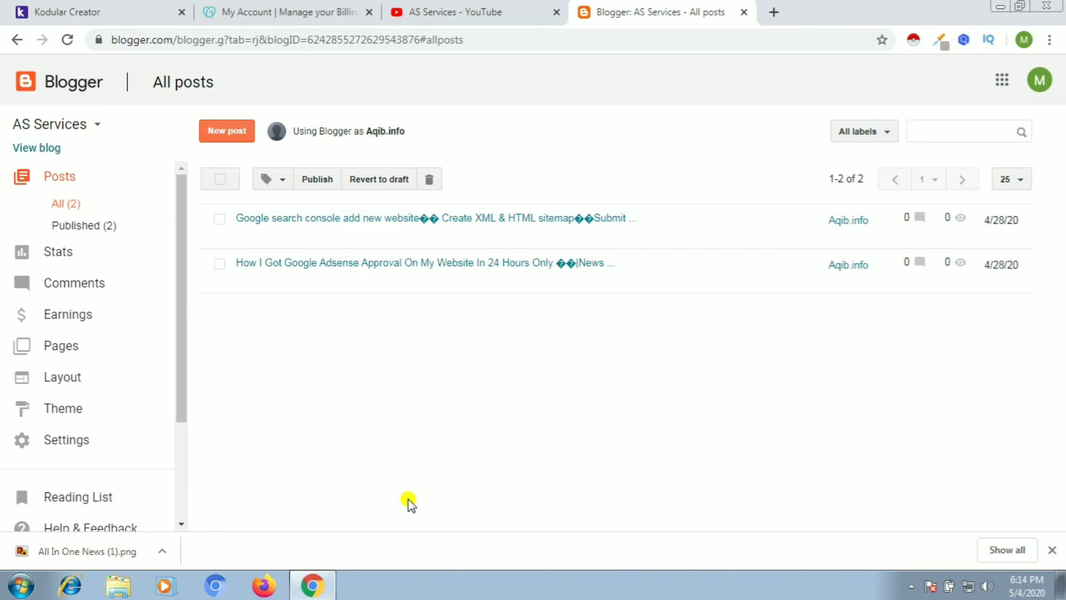
Look through the domain subscriptions on the GoDaddy billing page.
{"action": "mouse_move", "coordinate": [409, 503]}
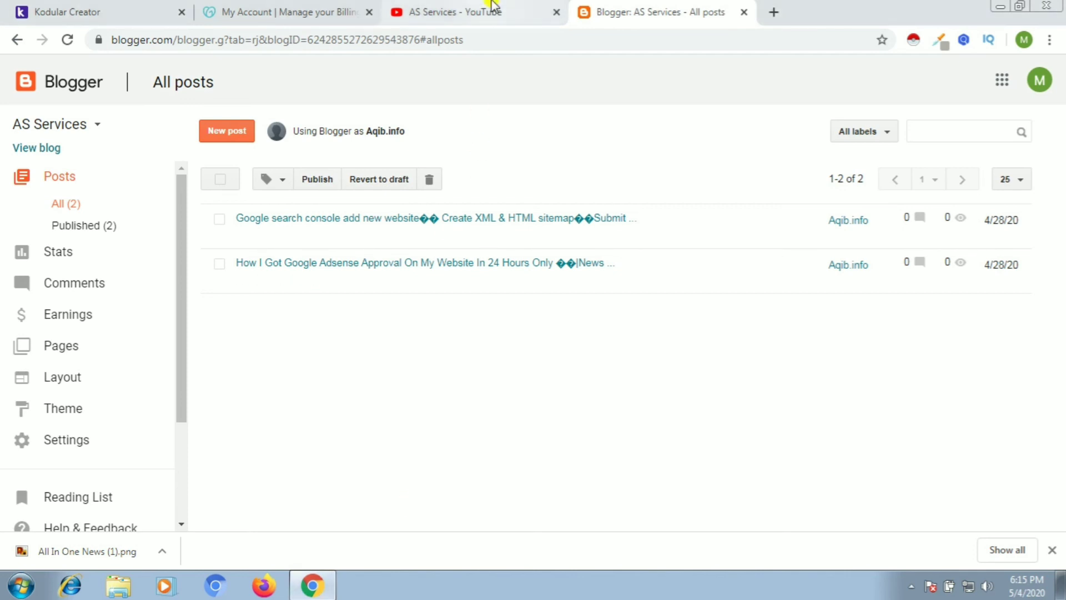
{"action": "left_click", "coordinate": [328, 6]}
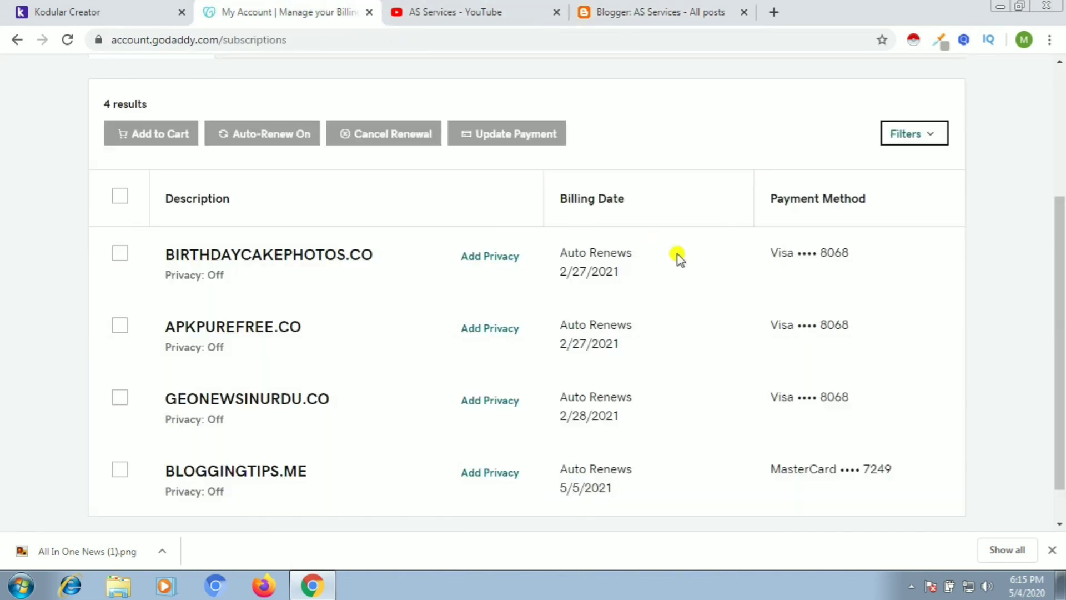
{"action": "left_click_drag", "start_coordinate": [1056, 251], "coordinate": [1057, 181]}
View the live AS Services blog from Blogger and check its full web address.
{"action": "left_click", "coordinate": [647, 8]}
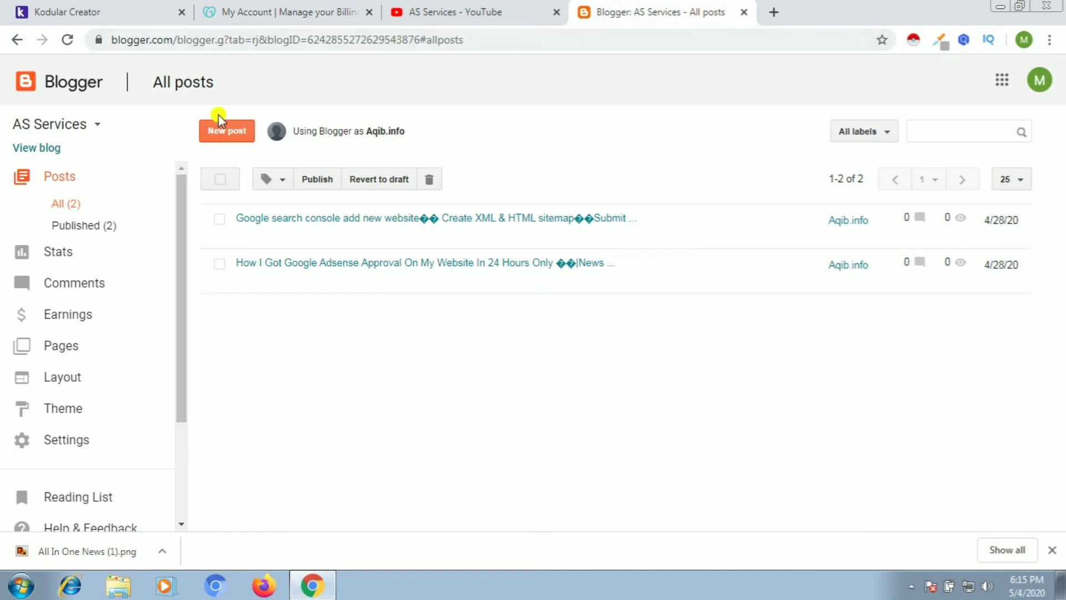
{"action": "left_click", "coordinate": [47, 149]}
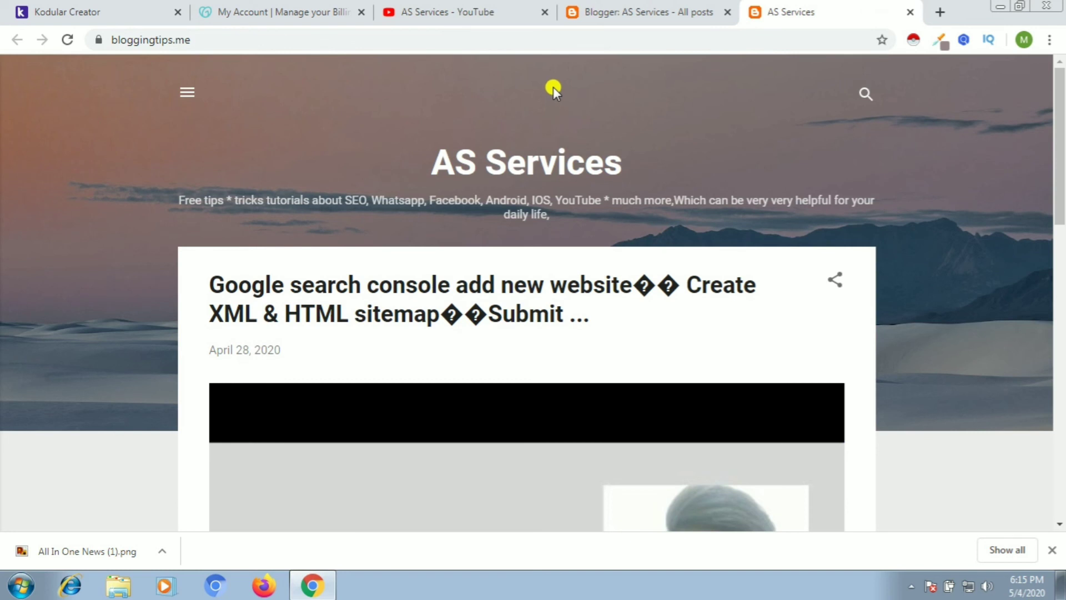
{"action": "left_click", "coordinate": [438, 37]}
{"action": "double_click", "coordinate": [438, 36]}
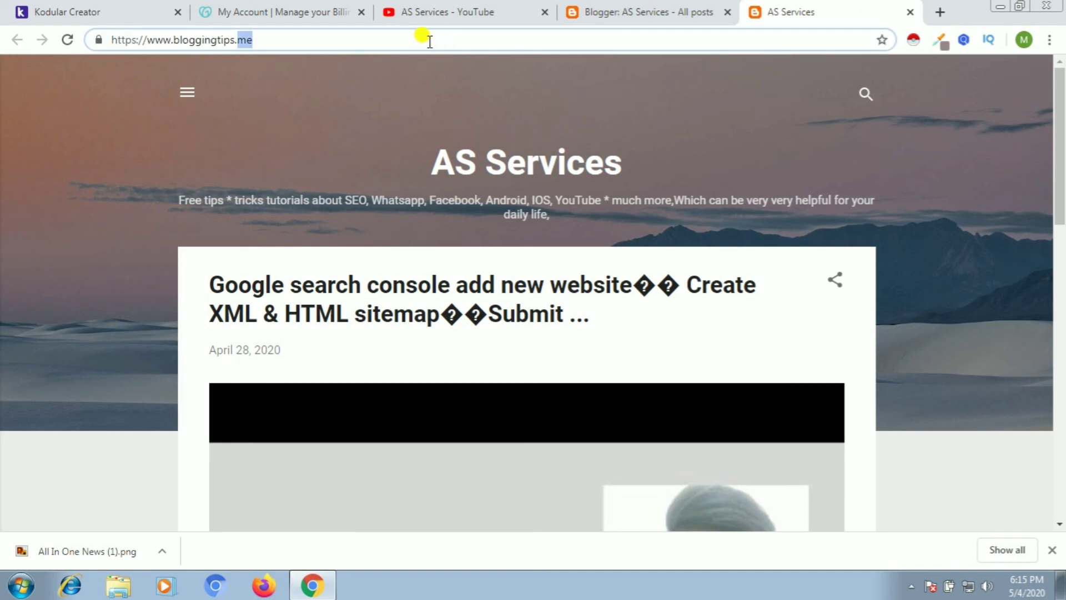
{"action": "left_click", "coordinate": [429, 41]}
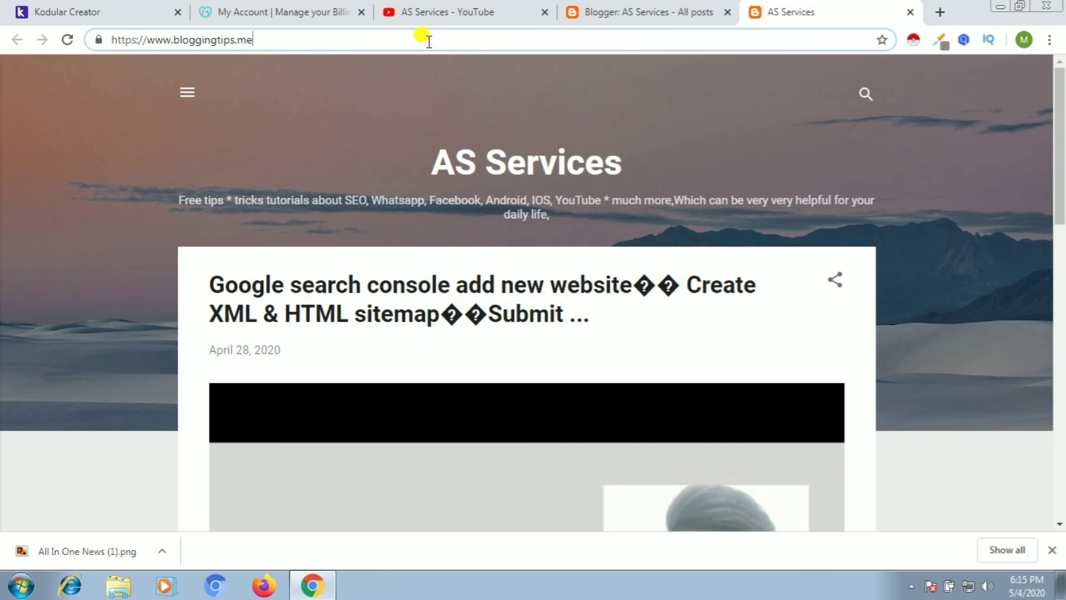
Check the BLOGGINGTIPS.ME entry in the GoDaddy subscriptions and look over the live blog's home page at that domain.
{"action": "left_click", "coordinate": [304, 9]}
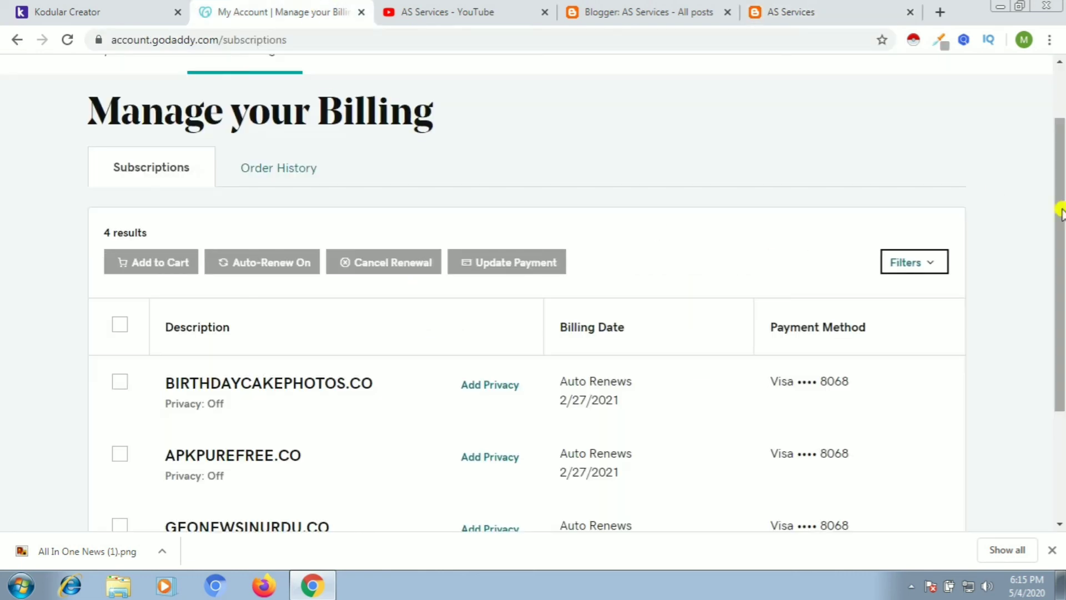
{"action": "scroll", "coordinate": [1055, 208], "scroll_direction": "down", "scroll_amount": 3}
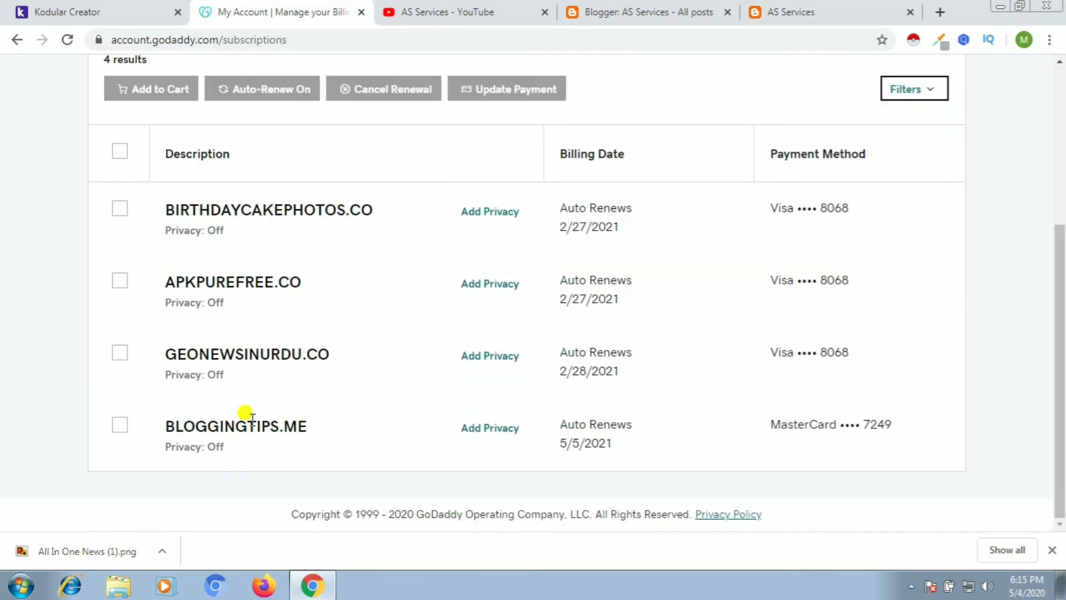
{"action": "left_click", "coordinate": [611, 10]}
{"action": "left_click", "coordinate": [788, 11]}
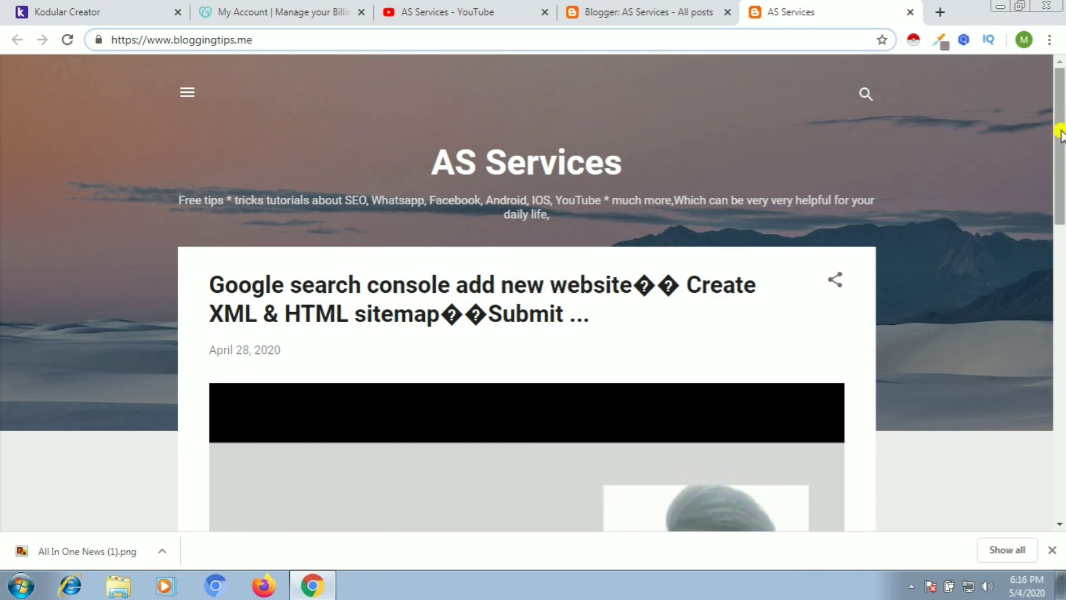
{"action": "left_click_drag", "start_coordinate": [1059, 134], "coordinate": [1062, 157]}
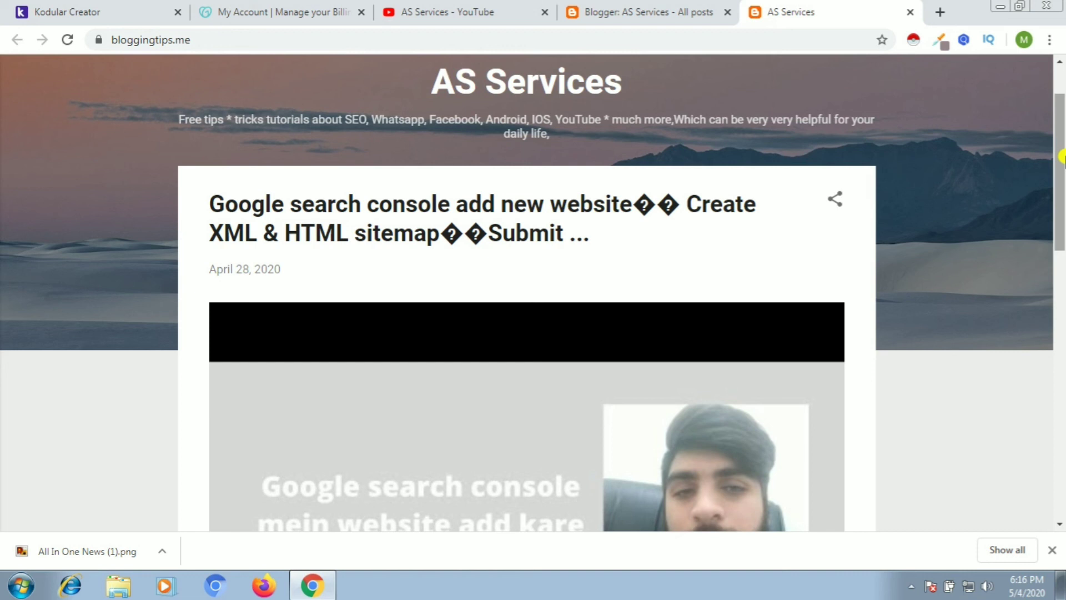
{"action": "left_click_drag", "start_coordinate": [1060, 166], "coordinate": [1060, 129]}
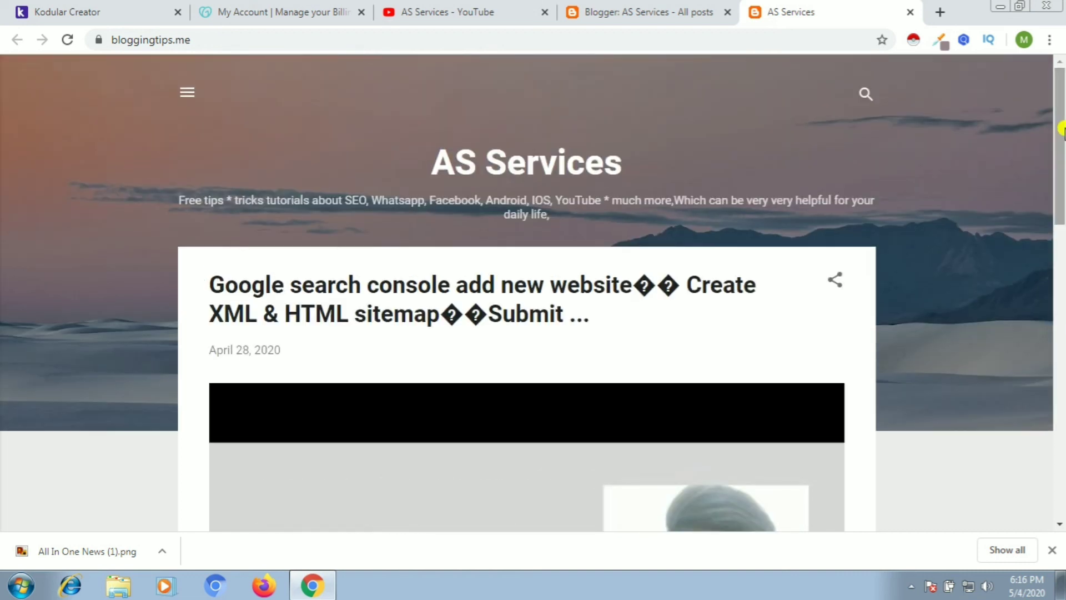